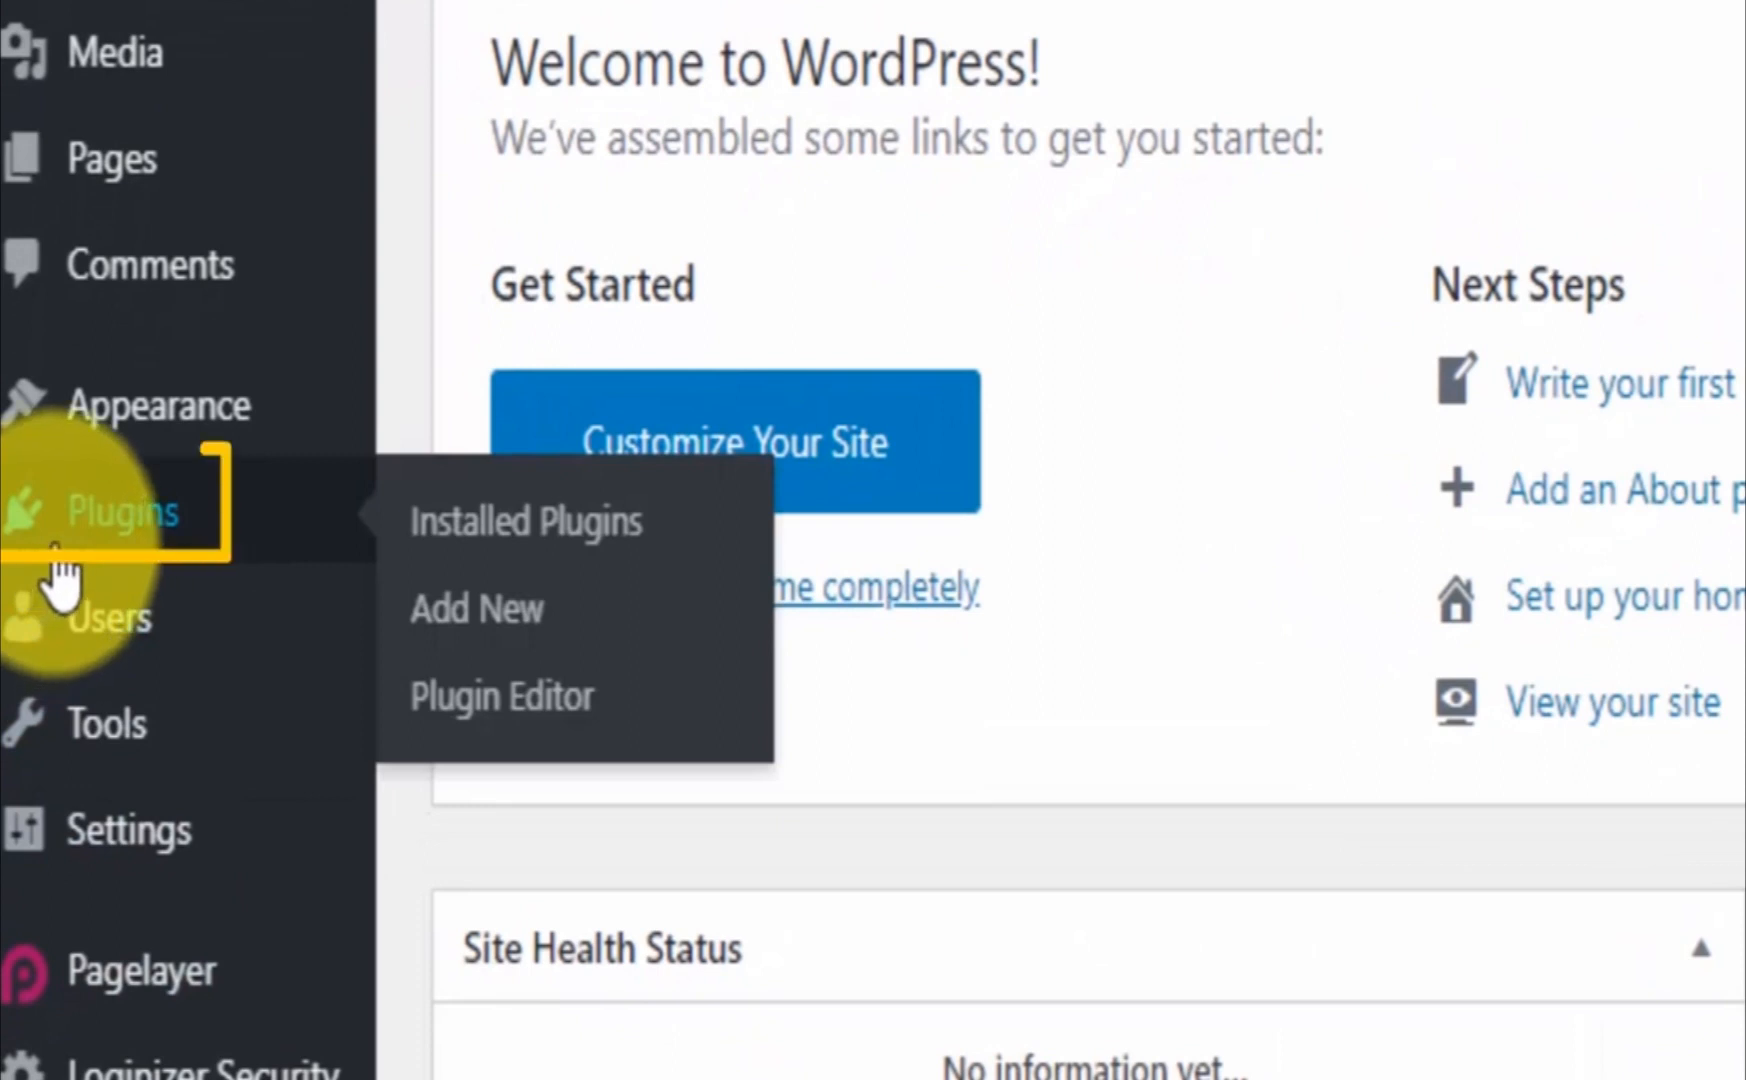
# - Search the plugin directory for "updraft", and install and activate the UpdraftPlus WordPress Backup Plugin
pyautogui.click(505, 620)
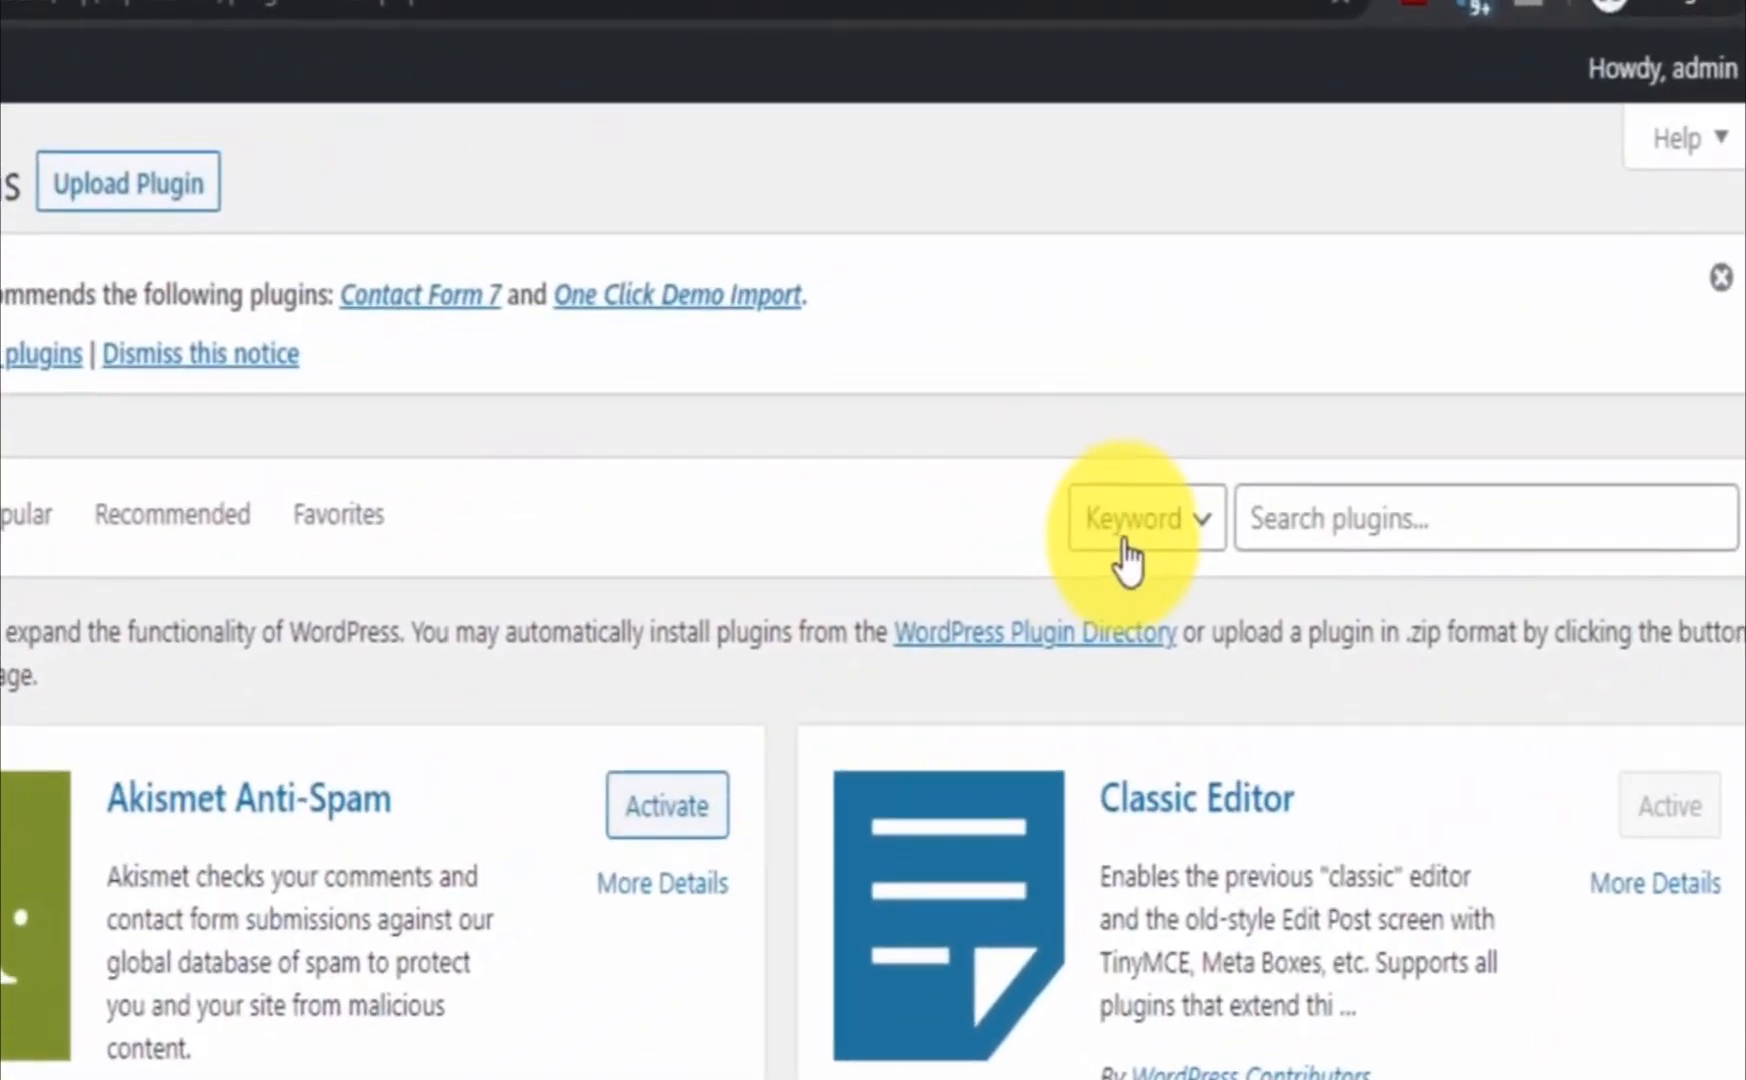
pyautogui.click(1446, 390)
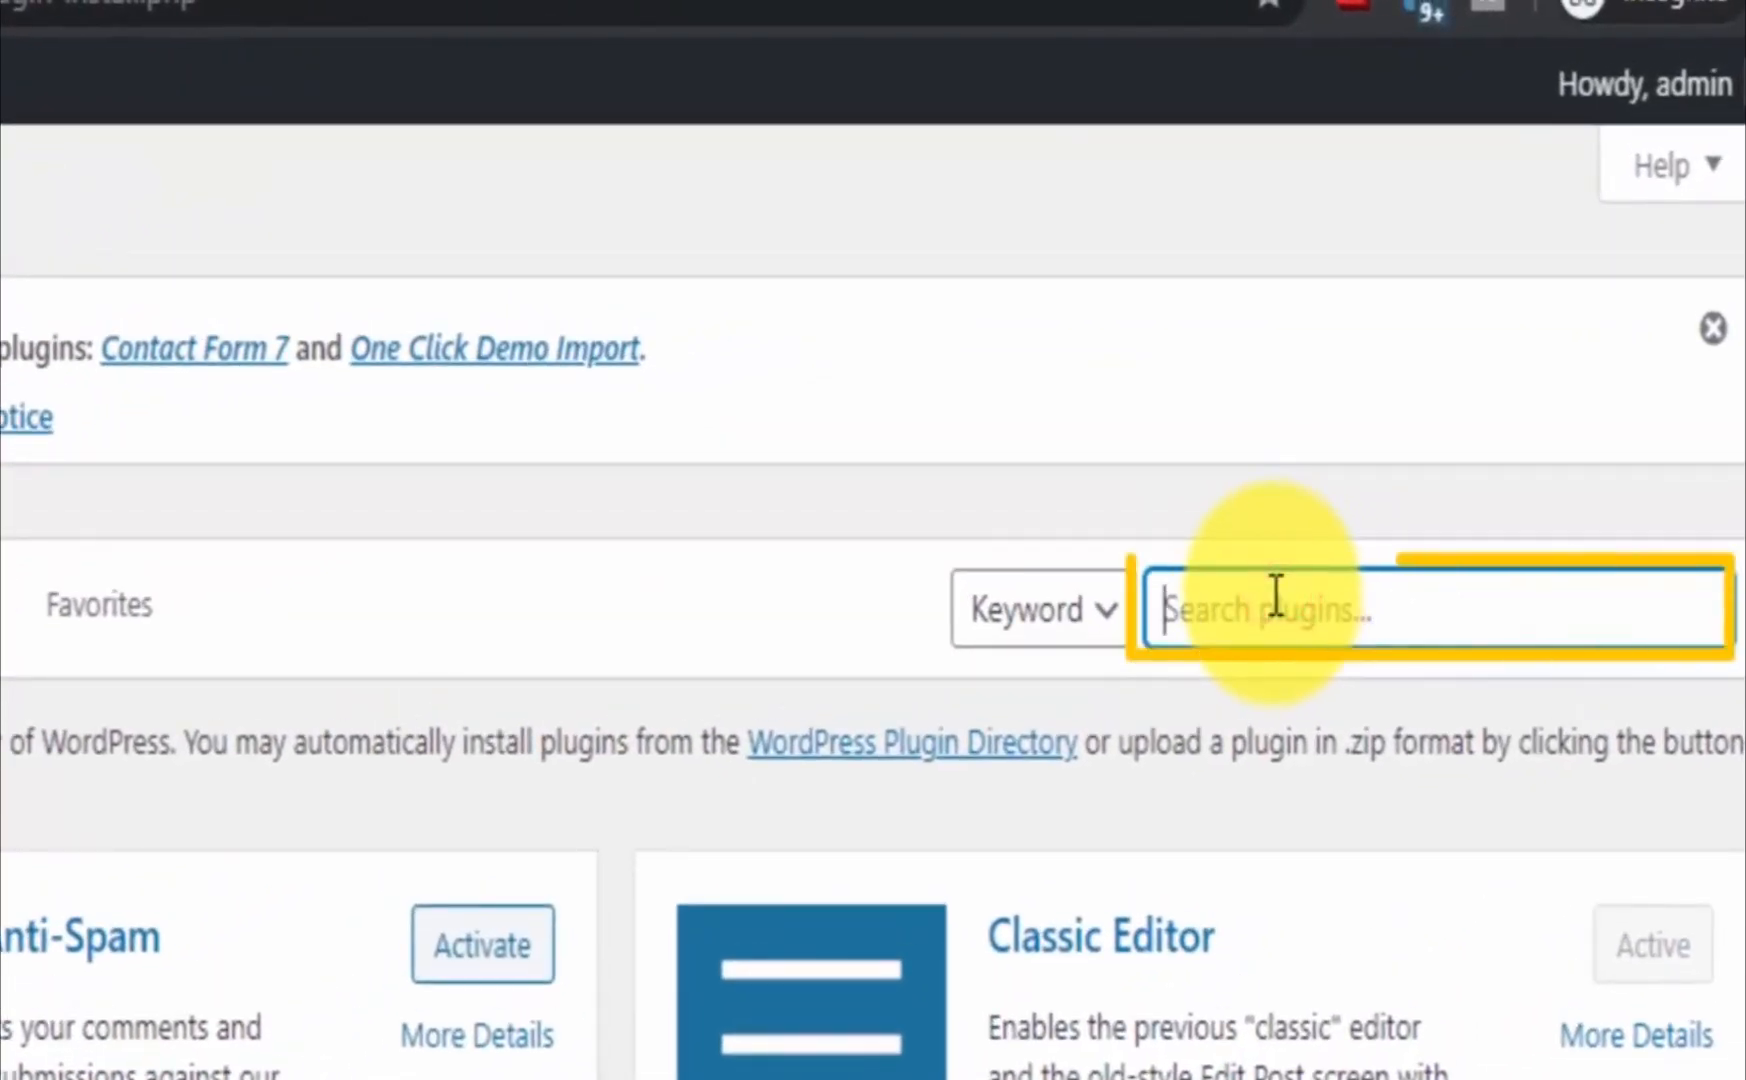
pyautogui.write('updraft')
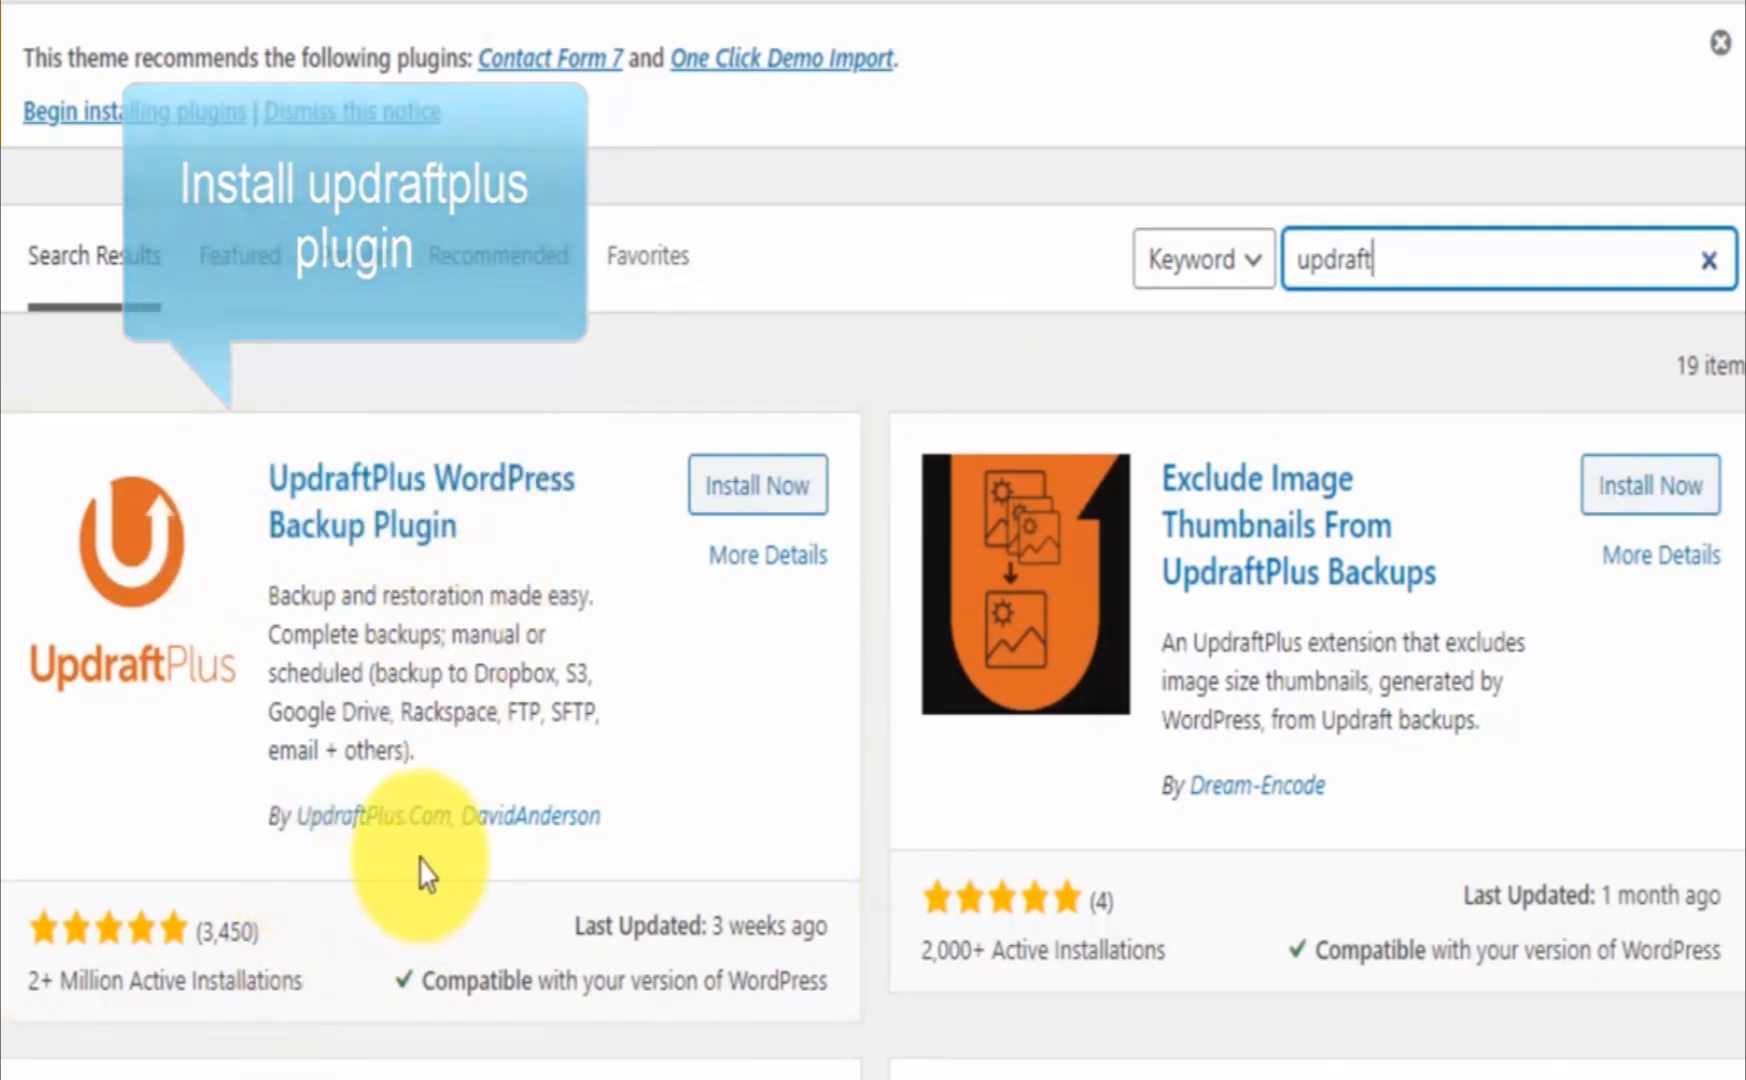
pyautogui.click(778, 488)
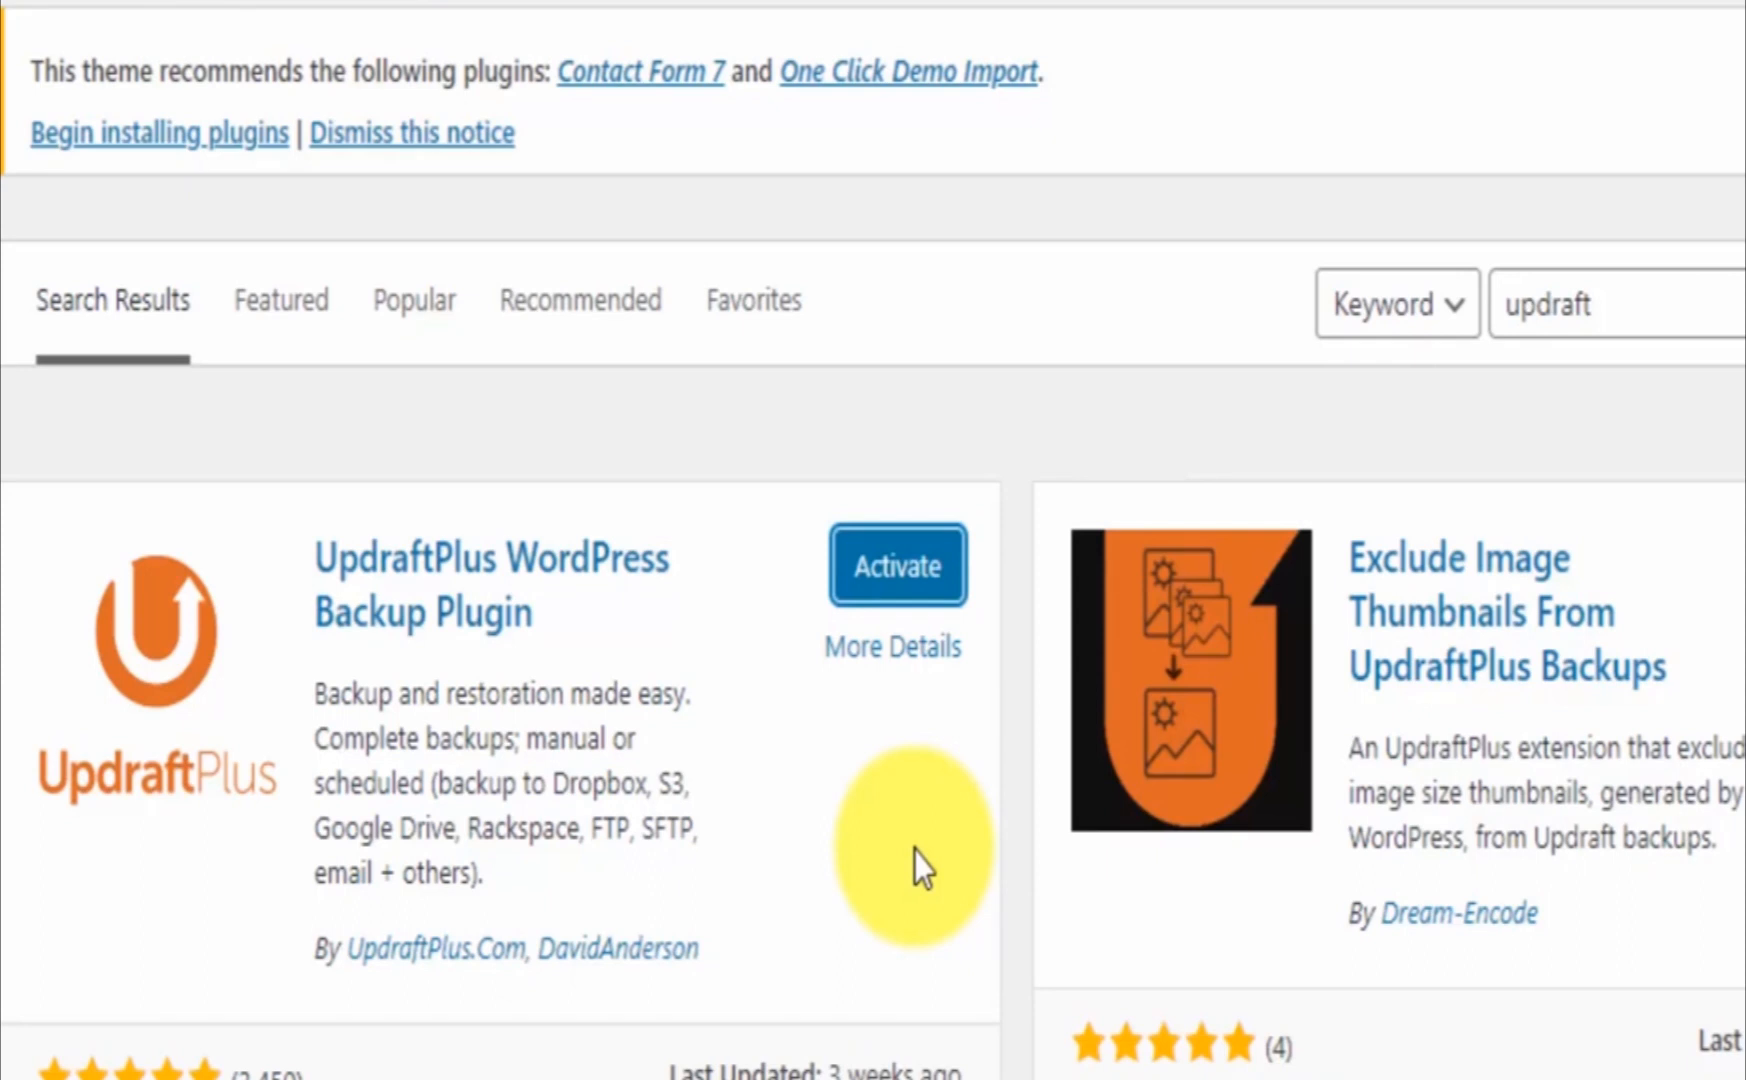
pyautogui.click(922, 590)
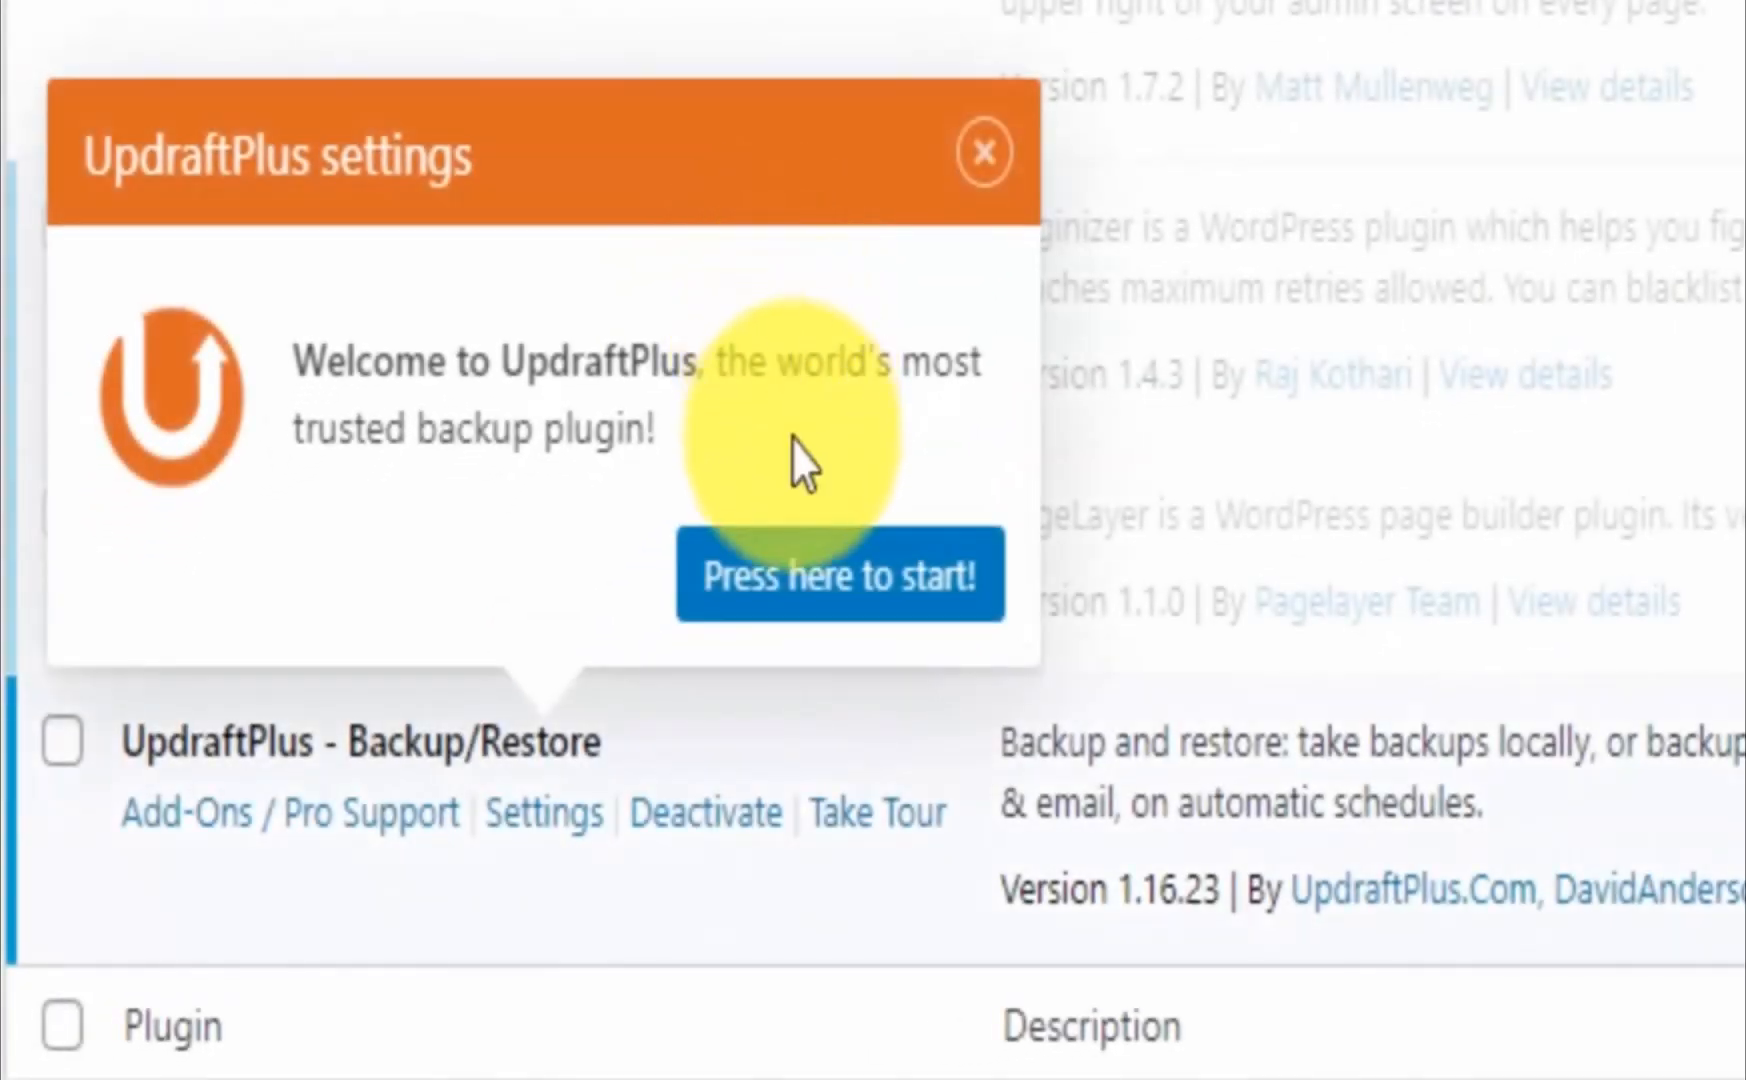
# - Run a manual UpdraftPlus backup that includes both the database and the files, and dismiss the first-backup tour message
pyautogui.click(872, 585)
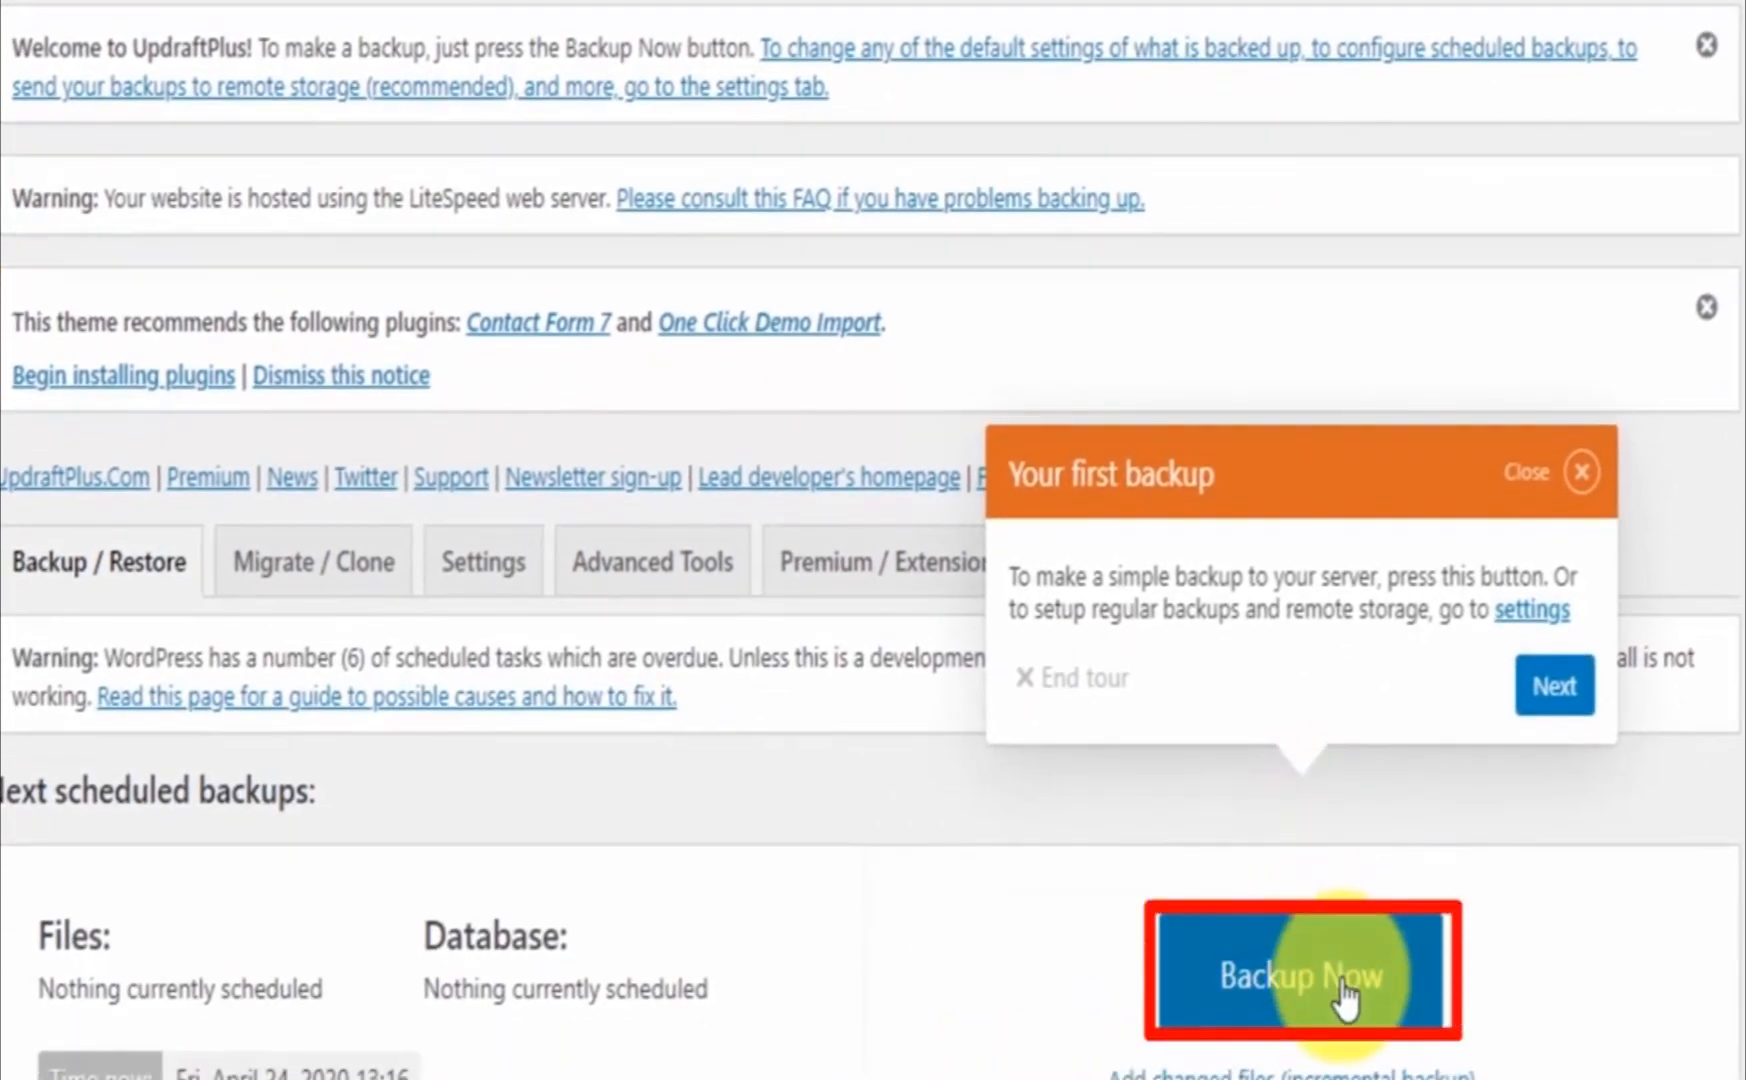
pyautogui.click(1345, 993)
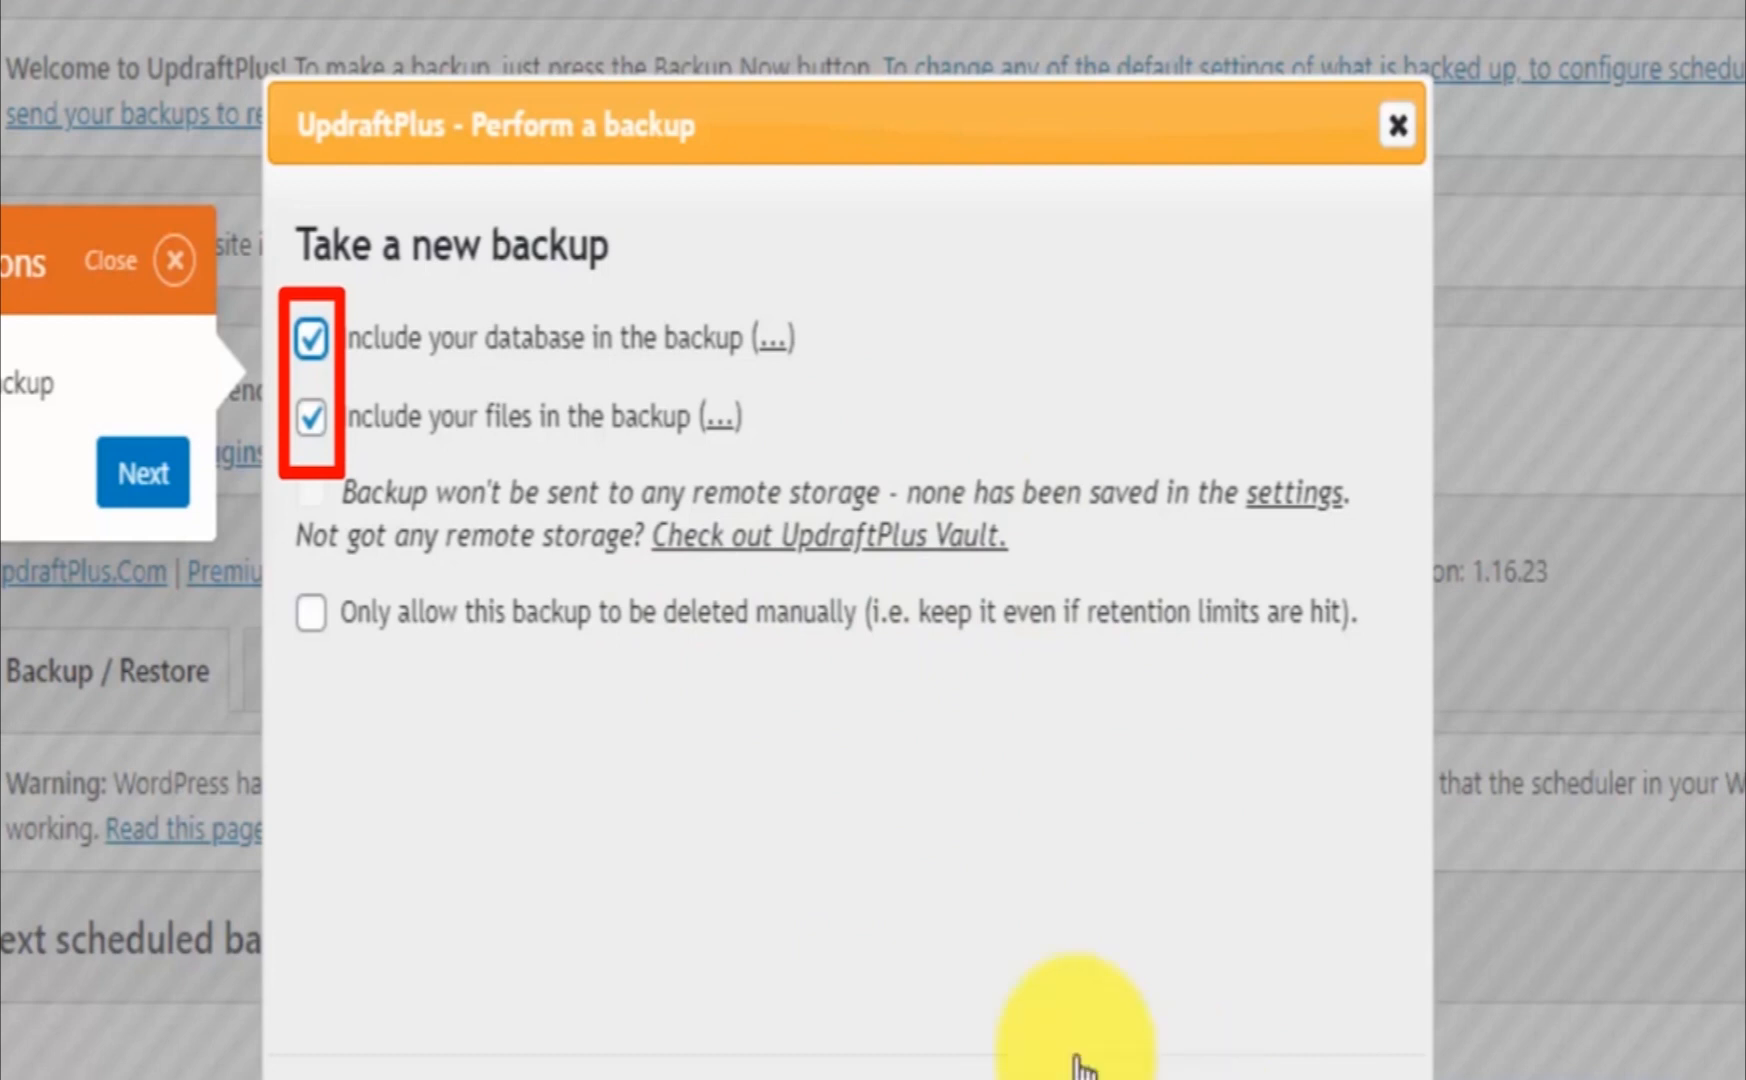
pyautogui.click(378, 412)
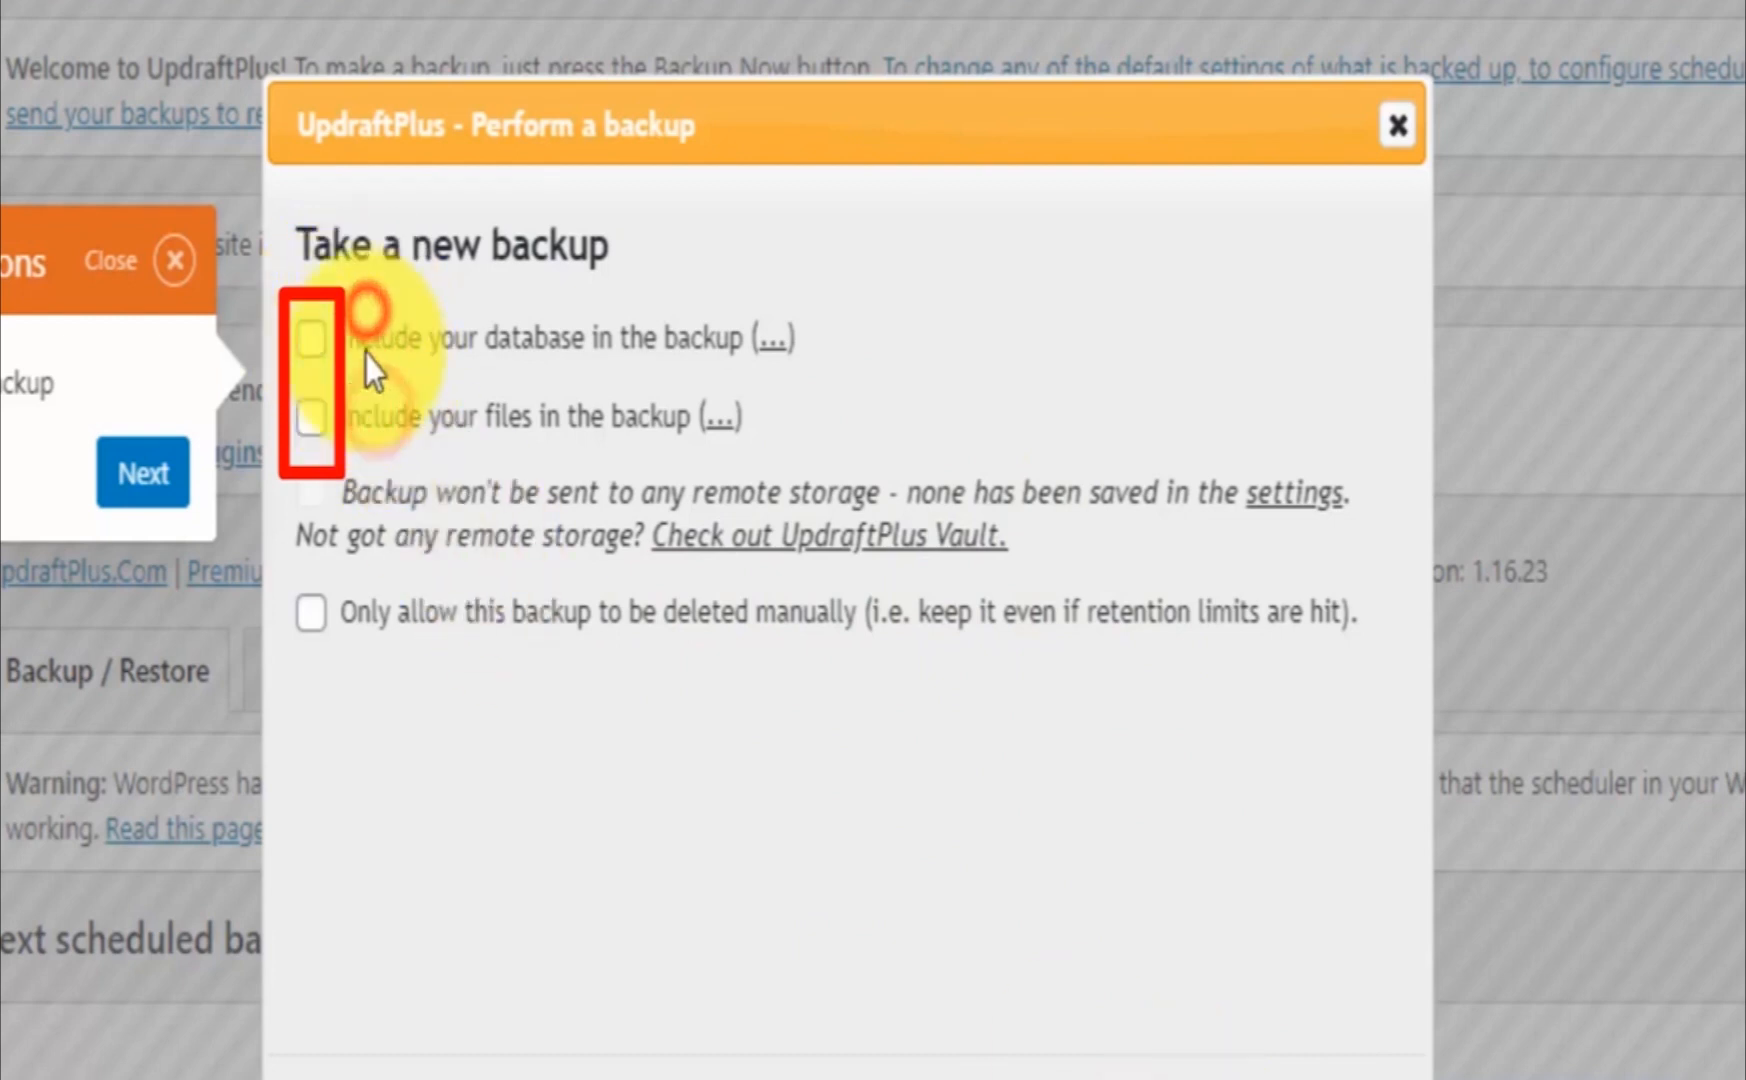
pyautogui.click(394, 414)
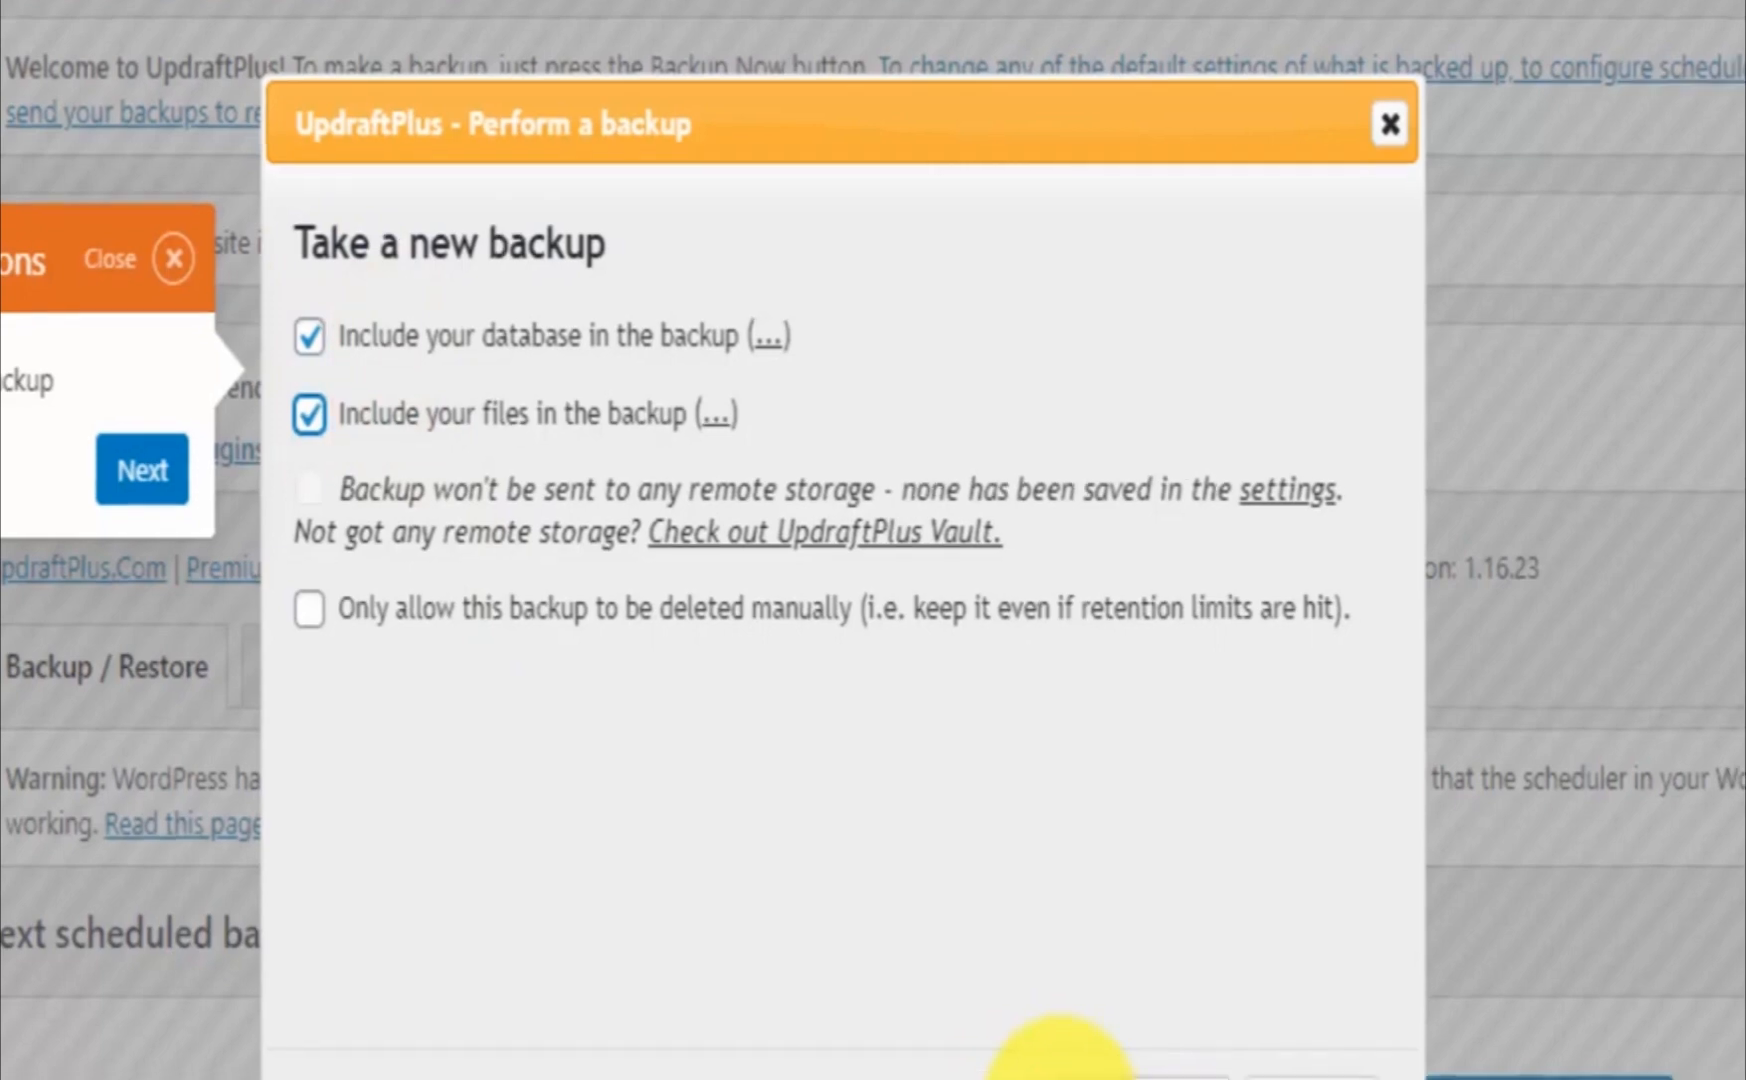
pyautogui.click(1065, 1065)
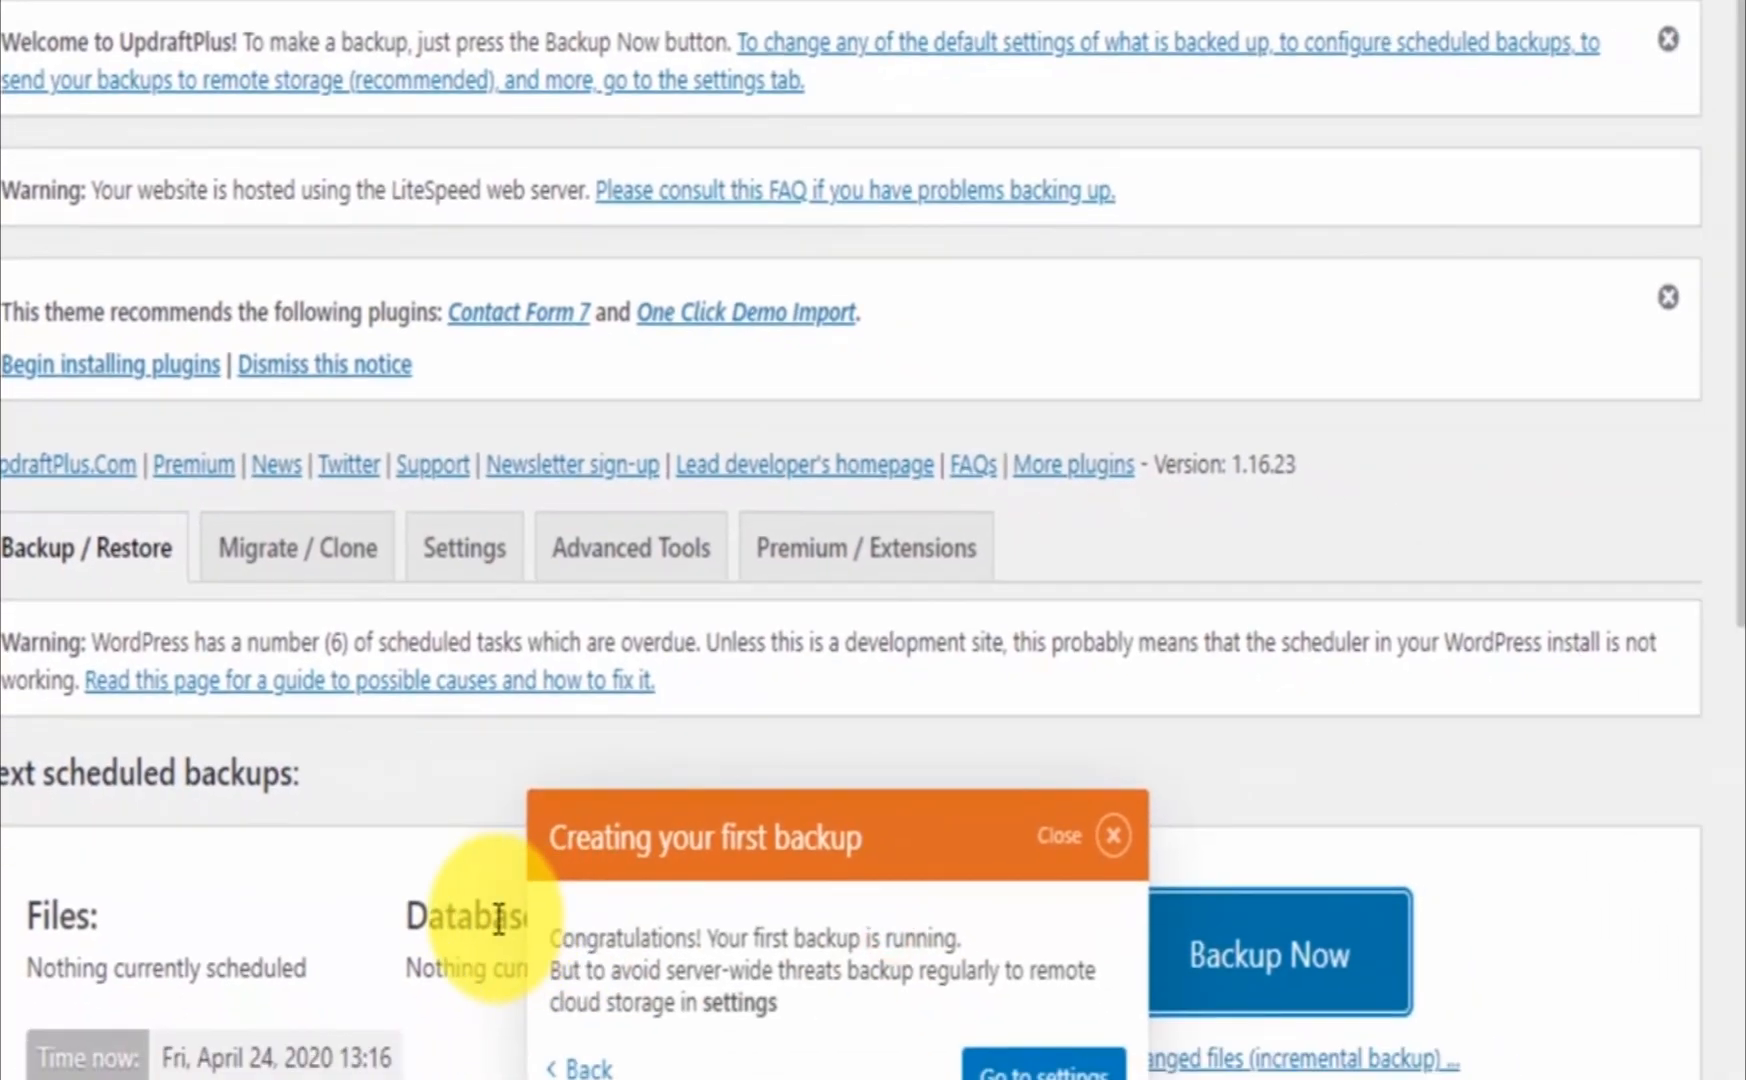
pyautogui.scroll(-2, 498, 918)
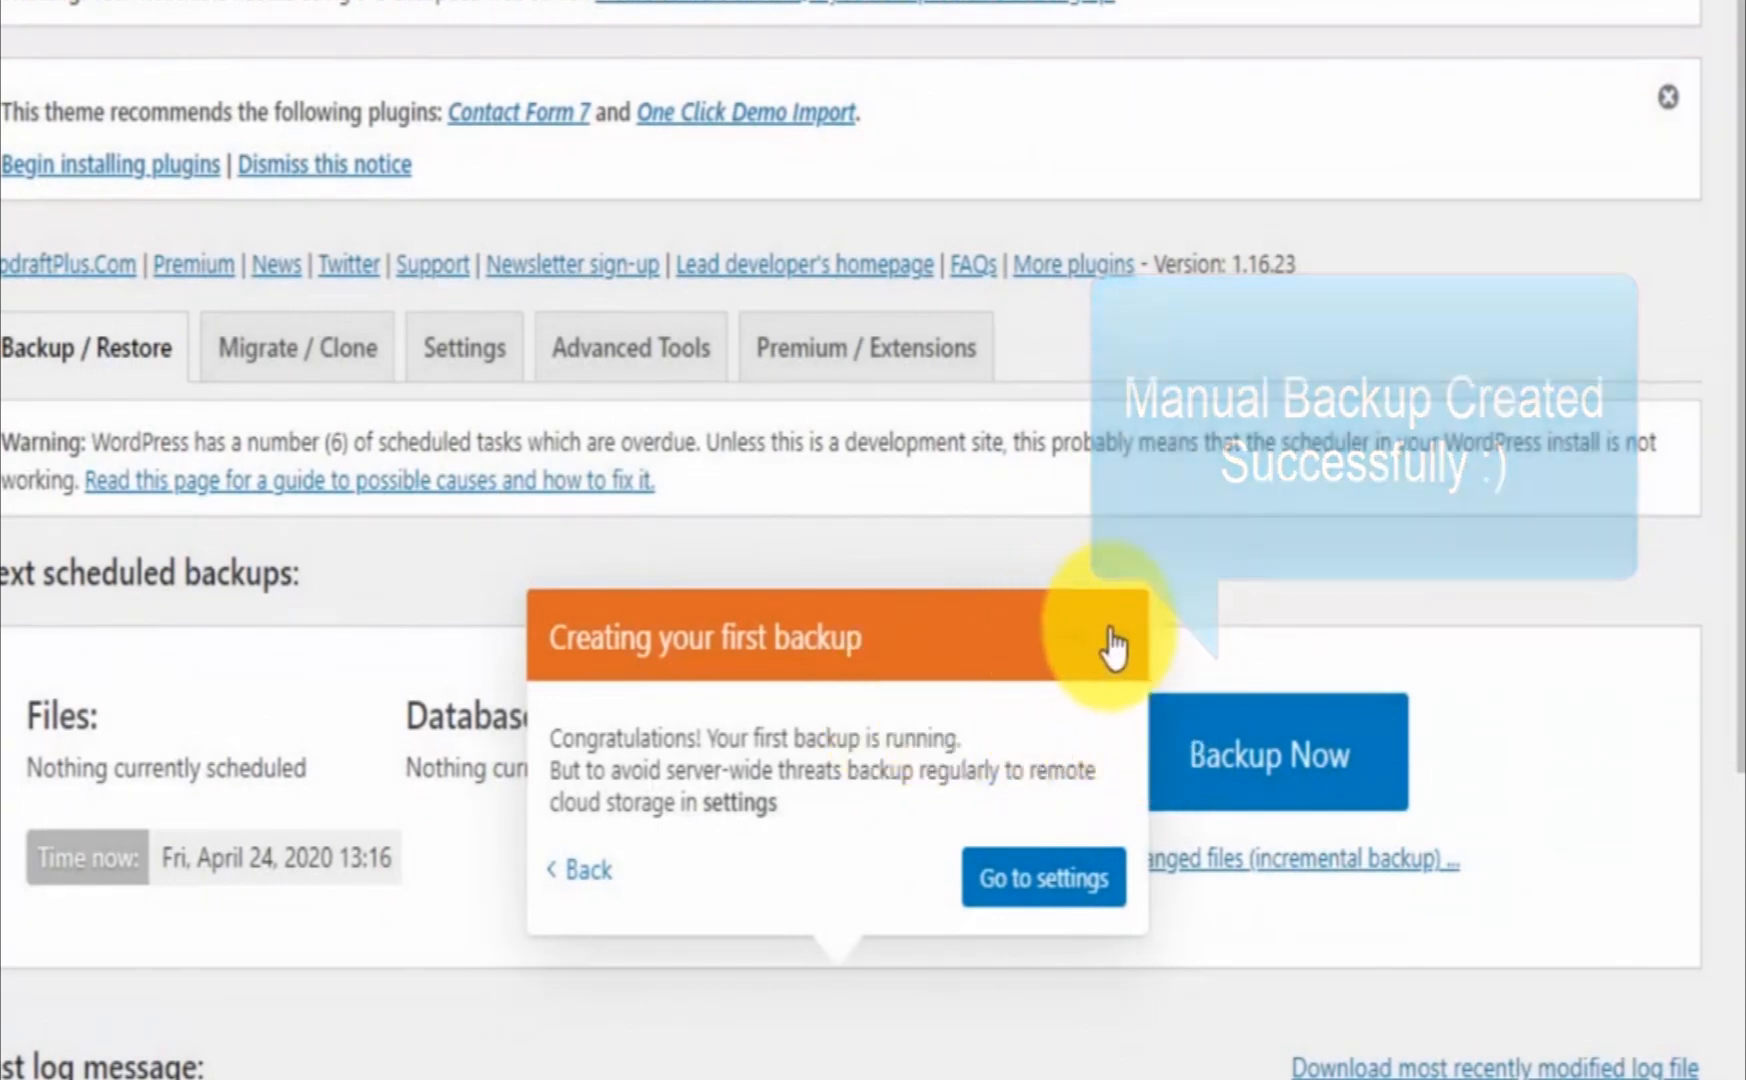
pyautogui.click(1110, 630)
# - Examine the last log message and the existing backups list to check the manual backup
pyautogui.scroll(-6, 850, 792)
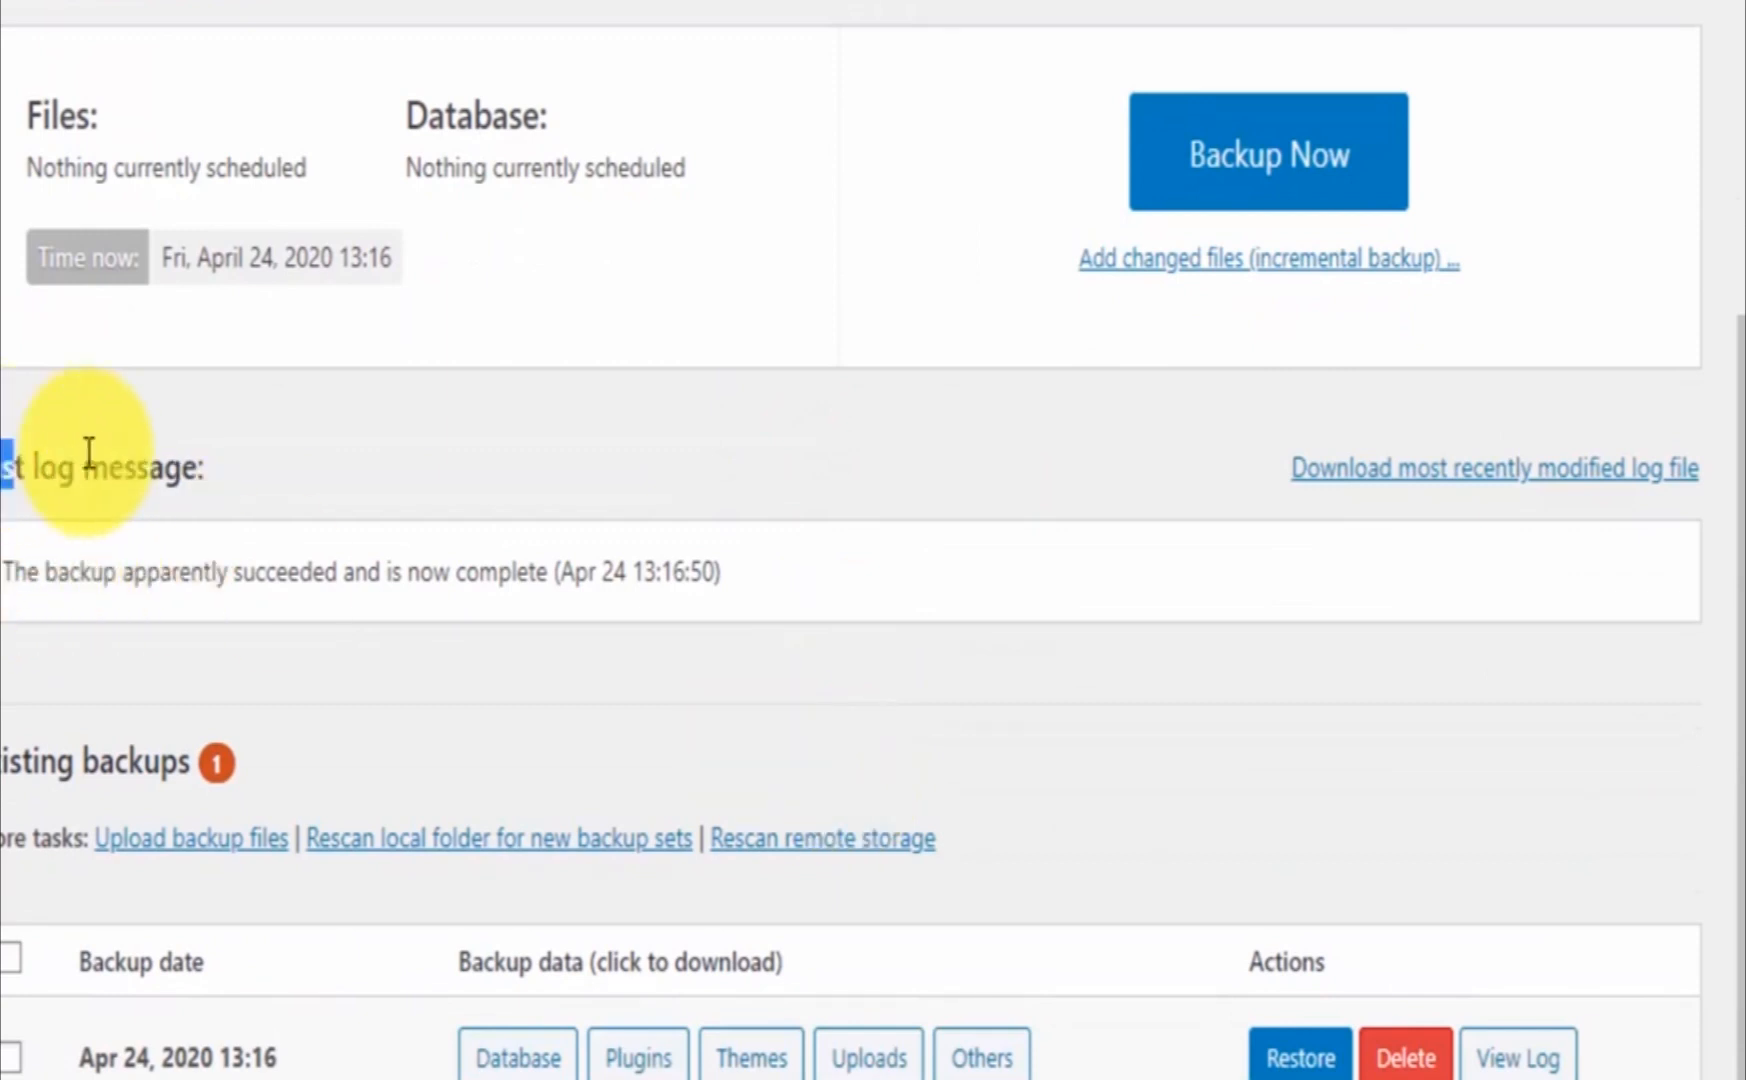
pyautogui.tripleClick(31, 458)
pyautogui.click(4, 560)
pyautogui.moveTo(50, 563); pyautogui.dragTo(678, 640)
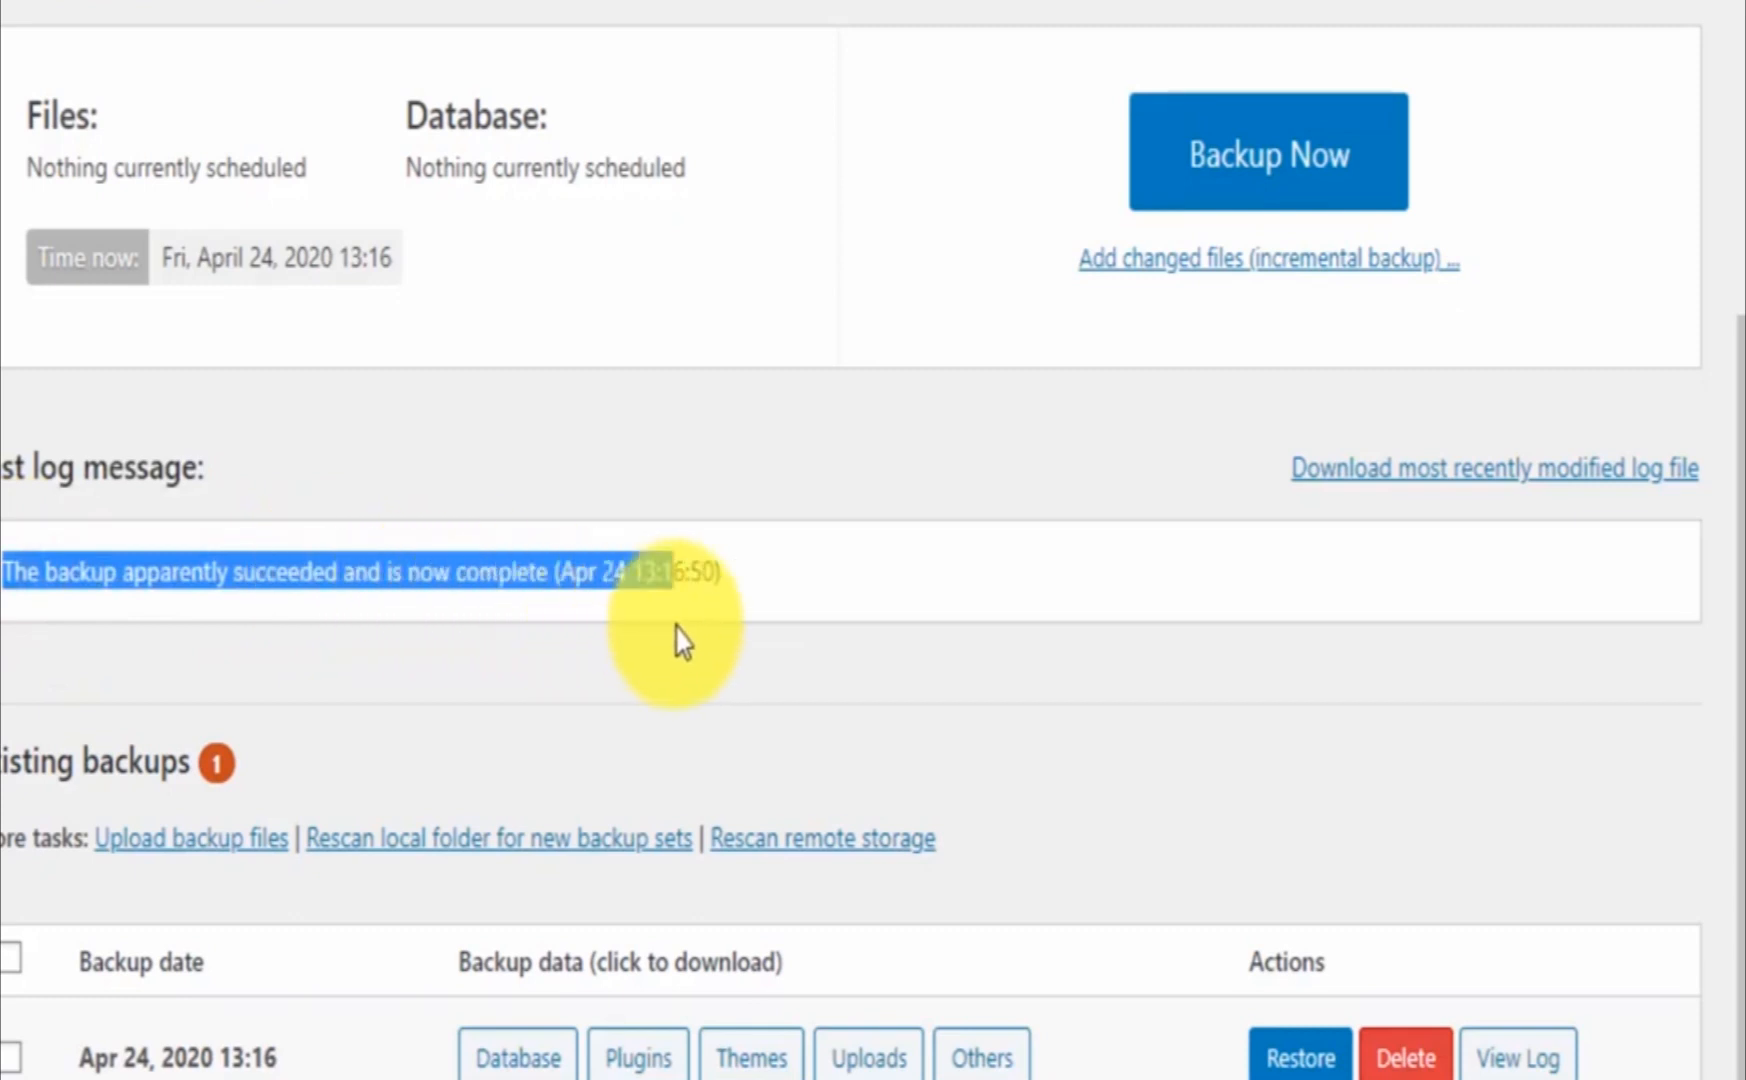
pyautogui.click(783, 696)
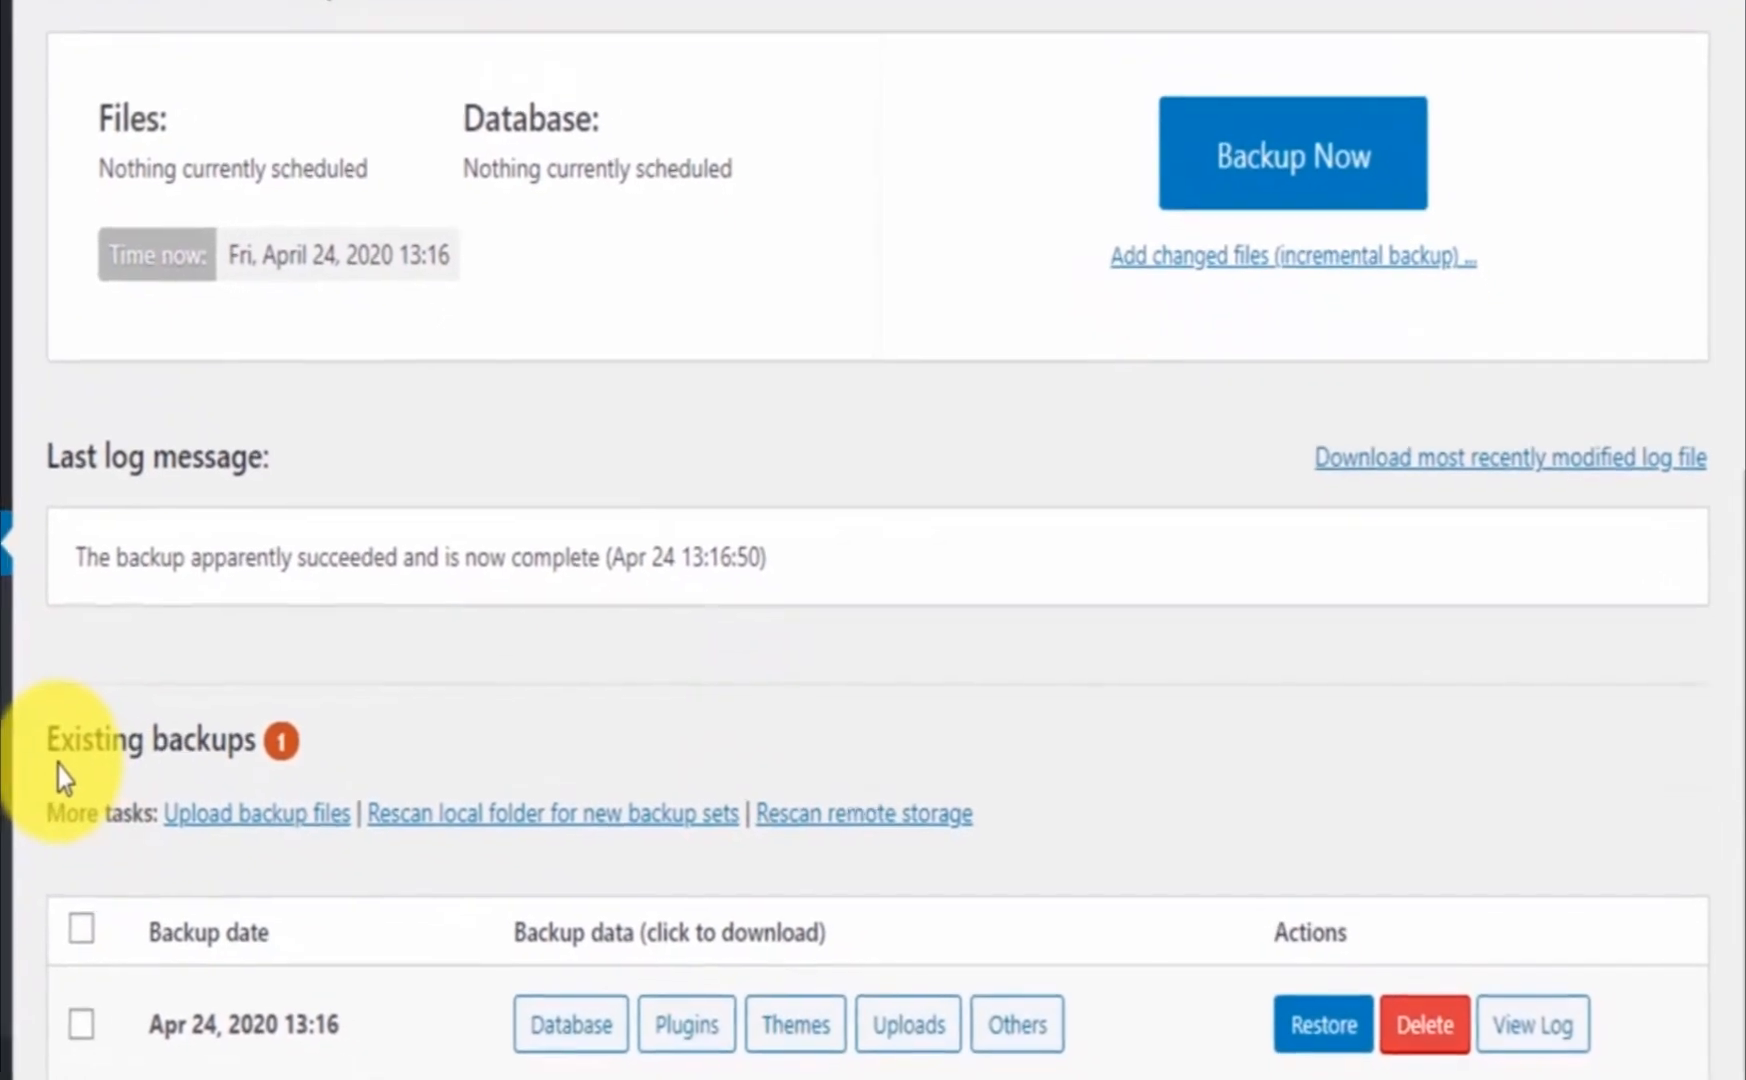
pyautogui.moveTo(10, 745); pyautogui.dragTo(378, 752)
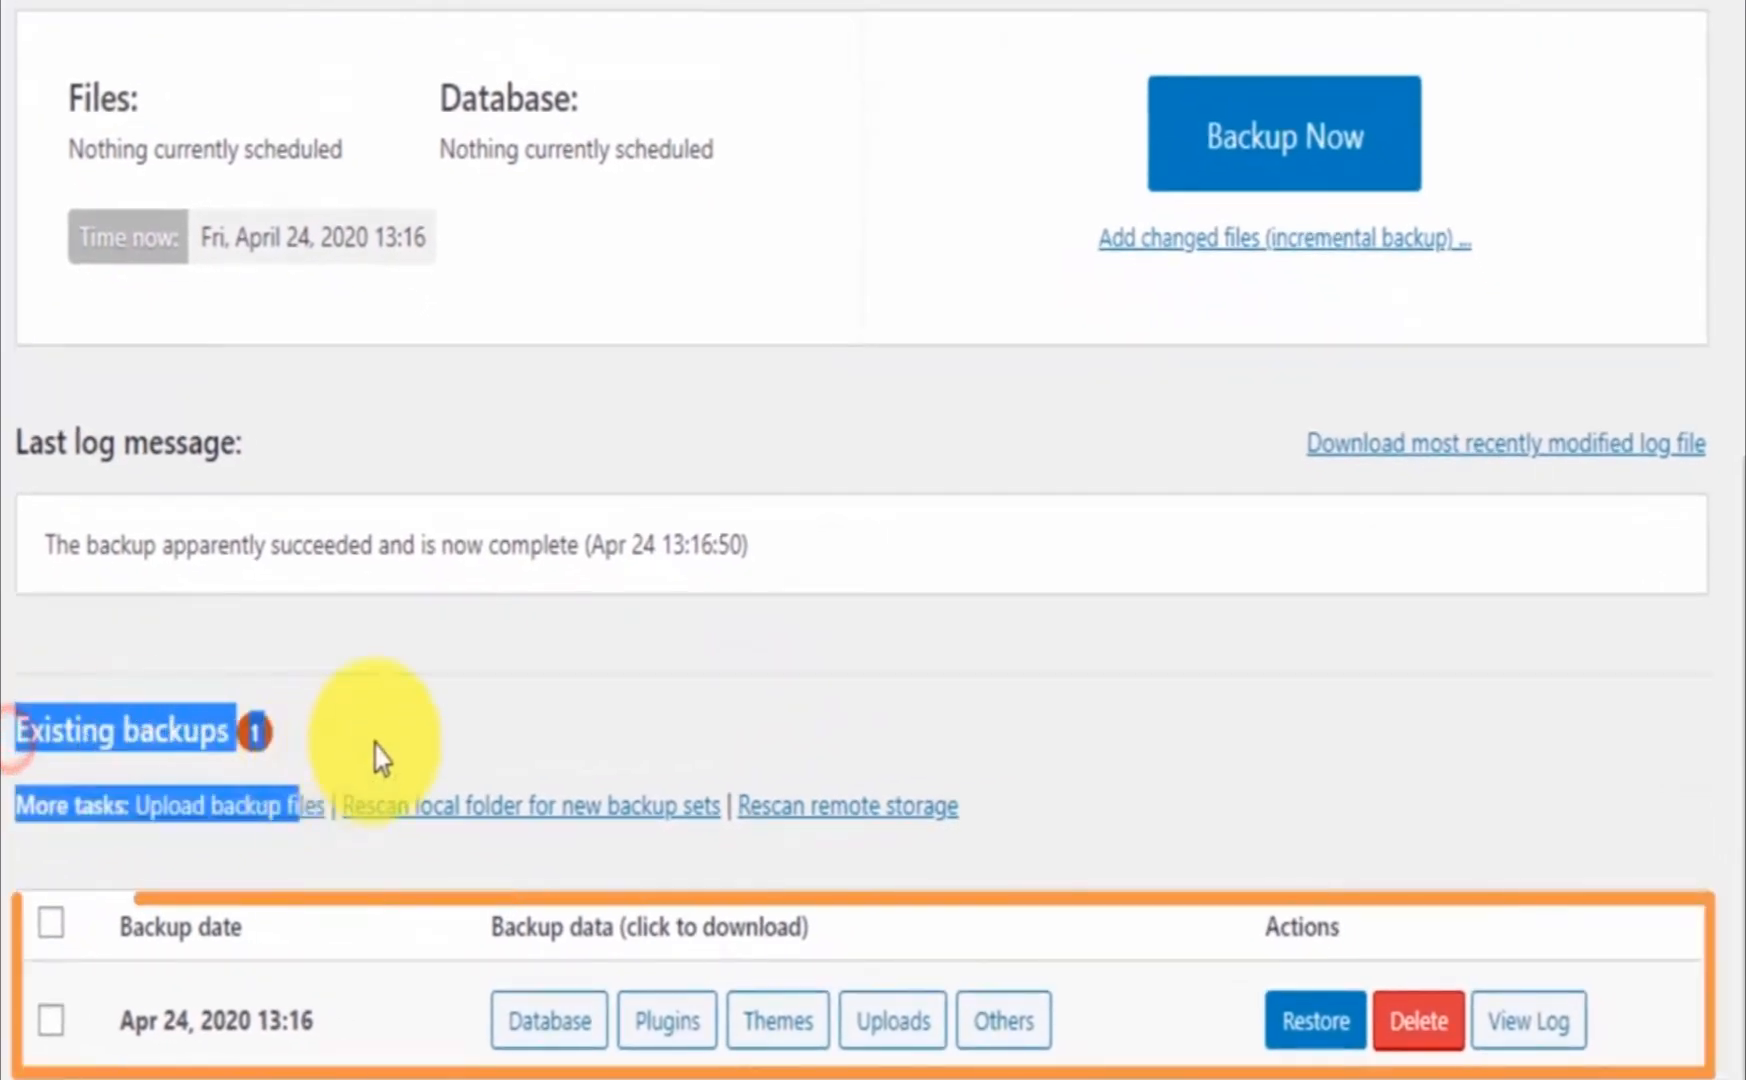
pyautogui.click(405, 745)
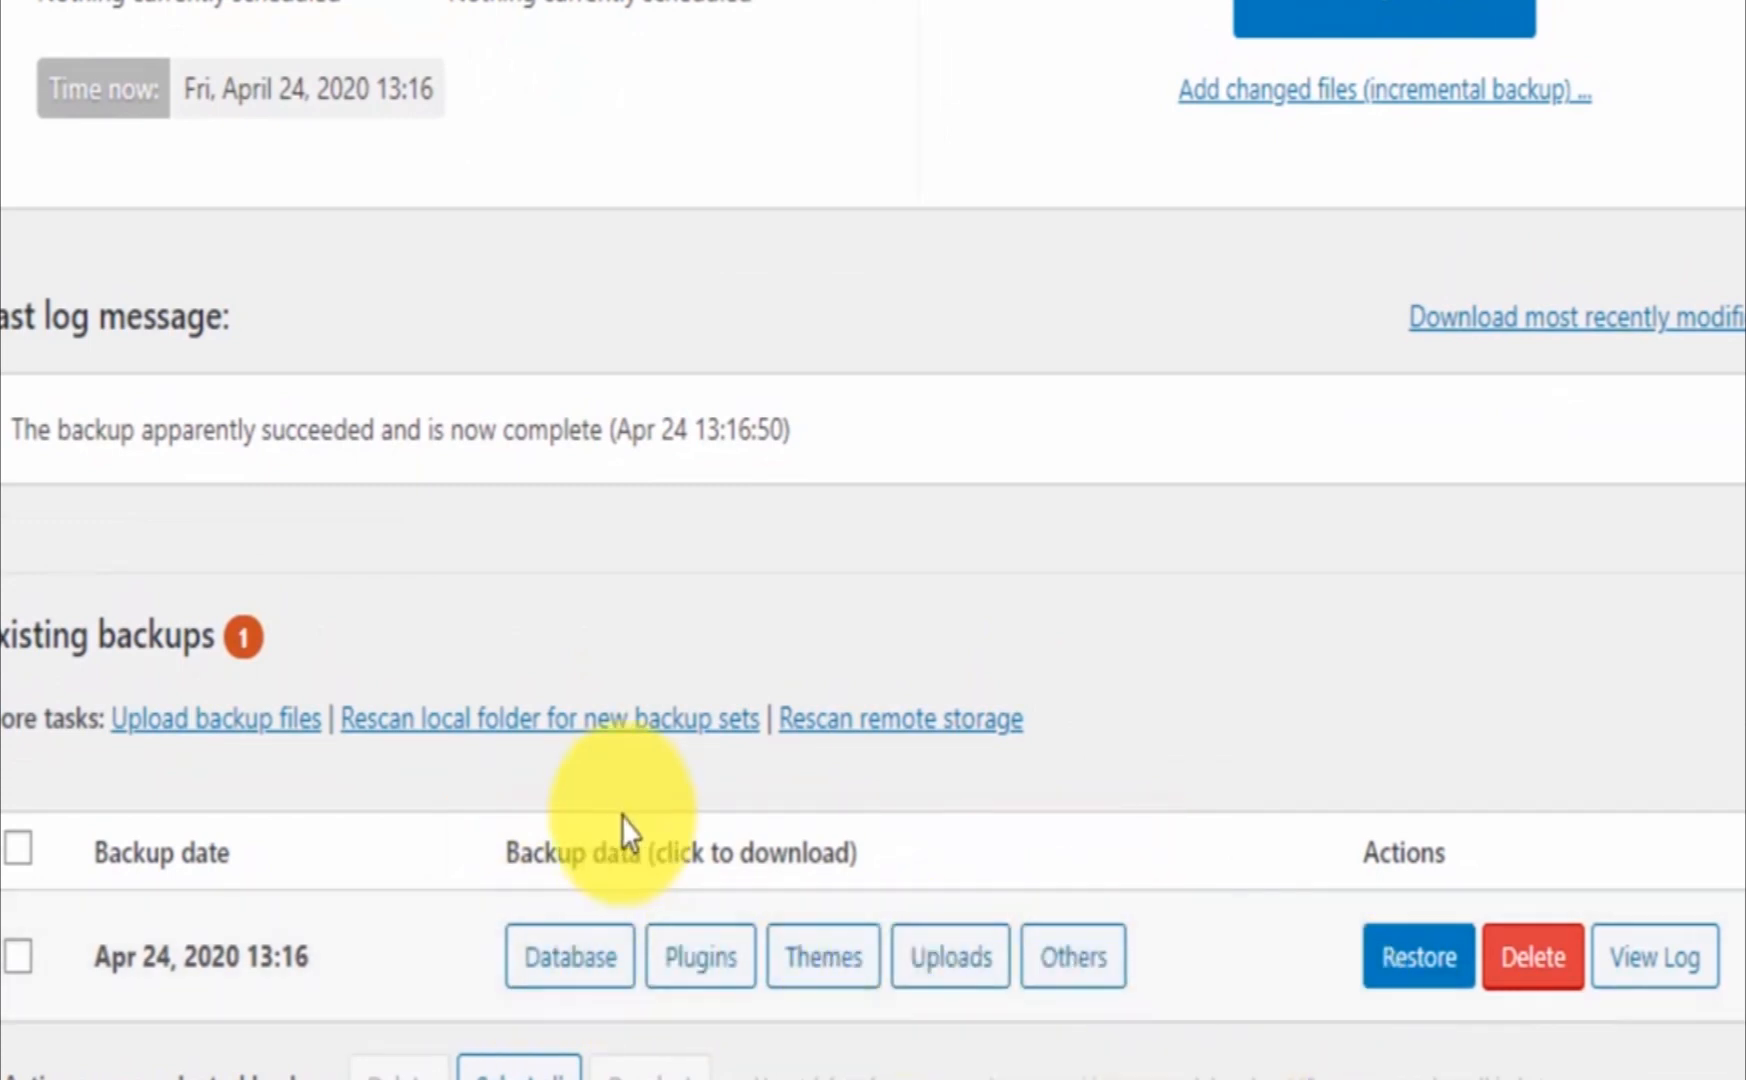
pyautogui.scroll(5, 580, 835)
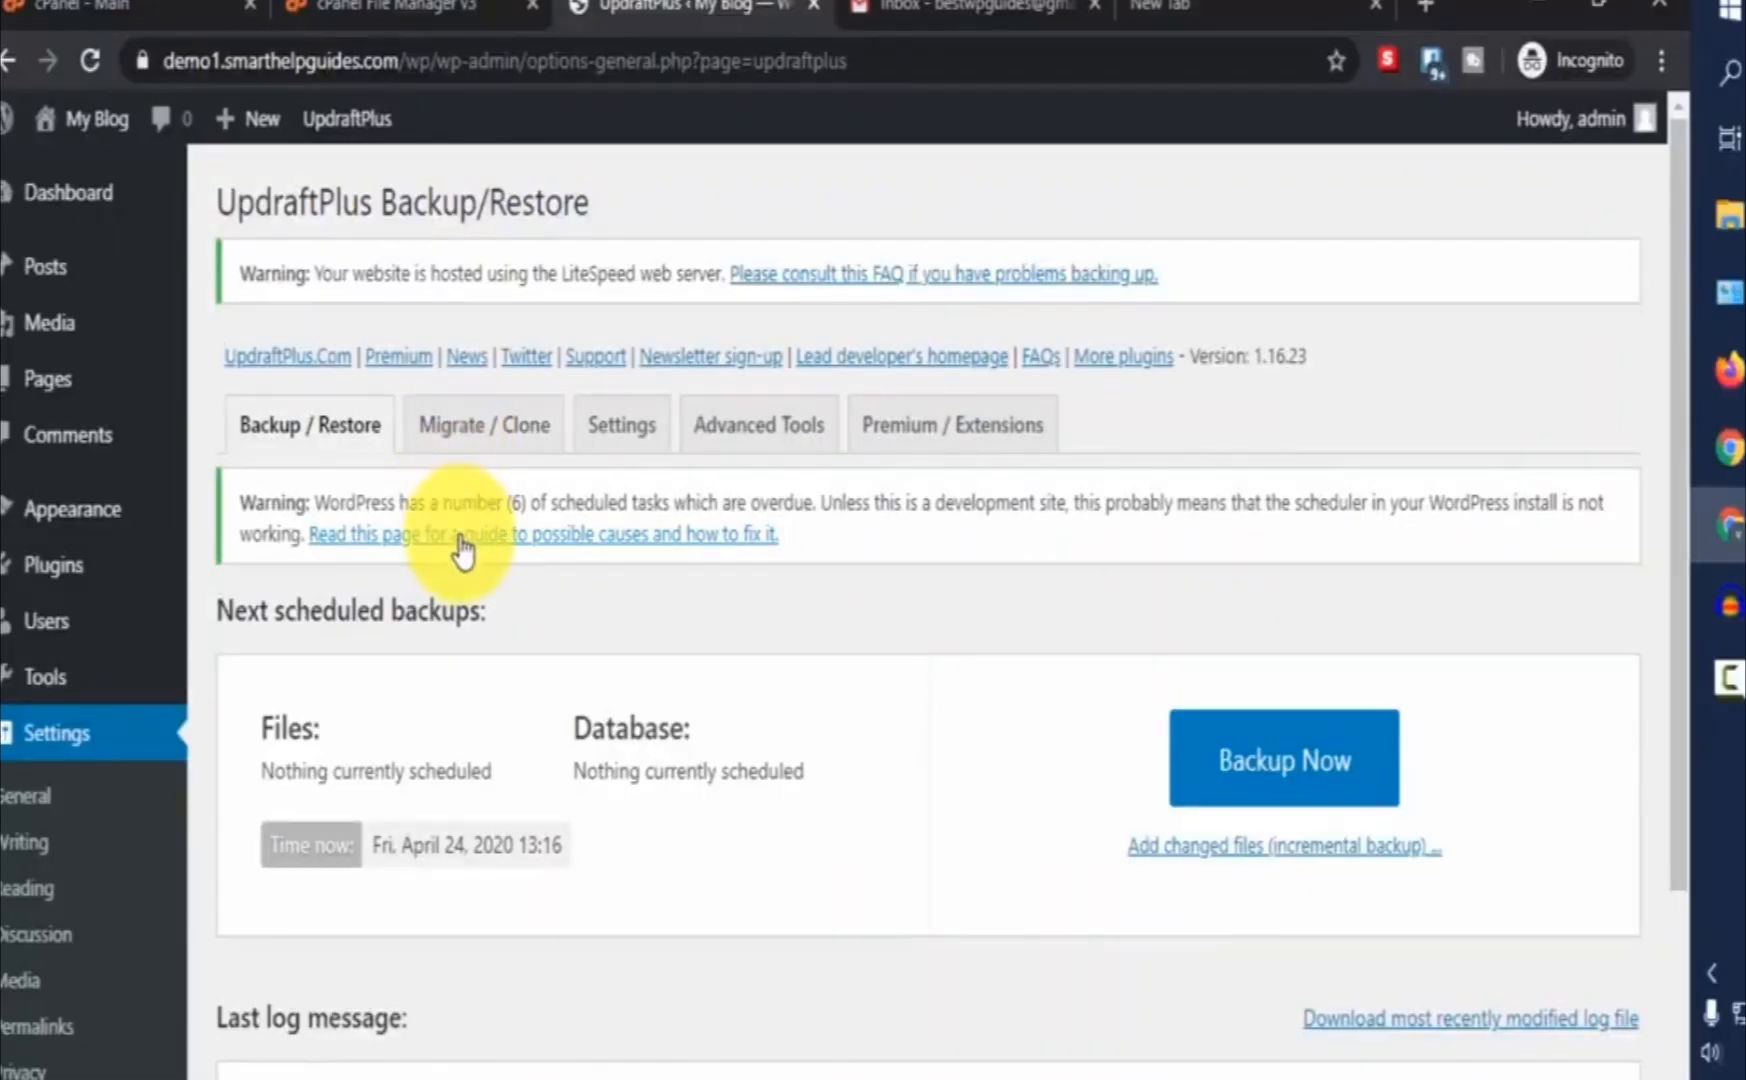
pyautogui.scroll(-5, 1025, 753)
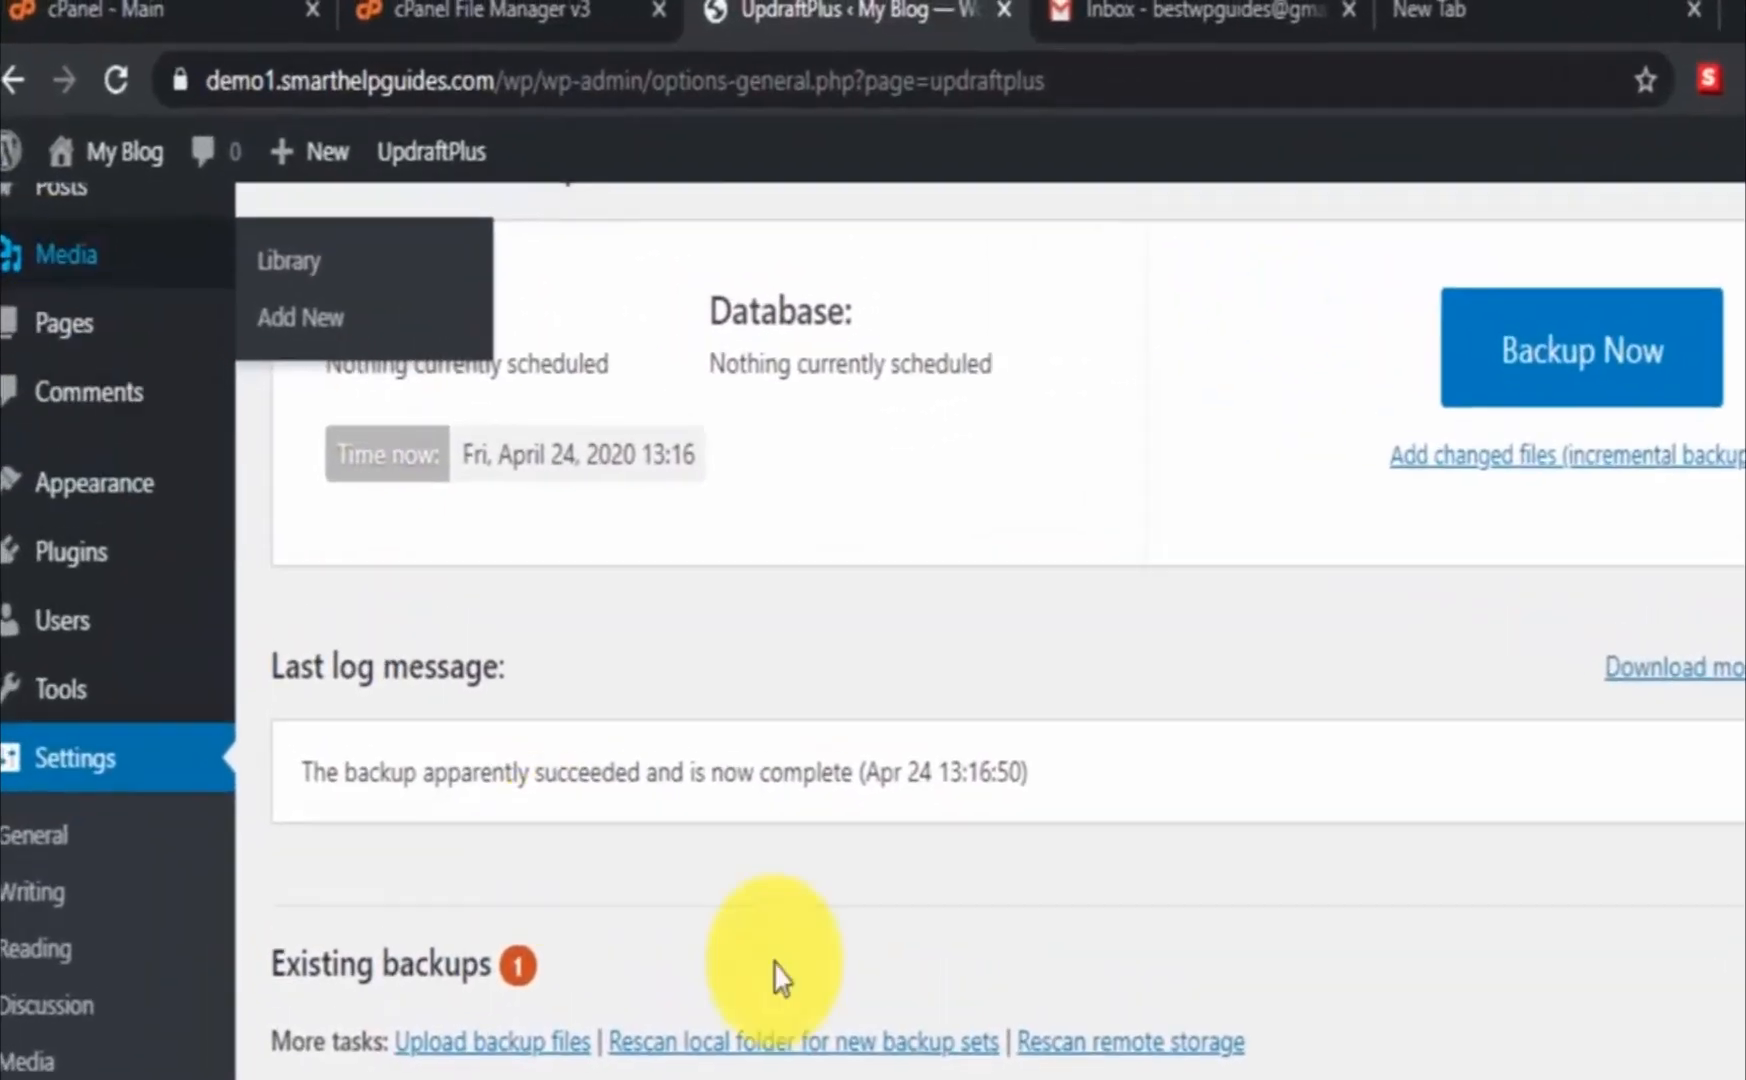
# - Move the post "How to backup and restore your wordpress site" to the trash from the list of all posts
pyautogui.scroll(5, 540, 760)
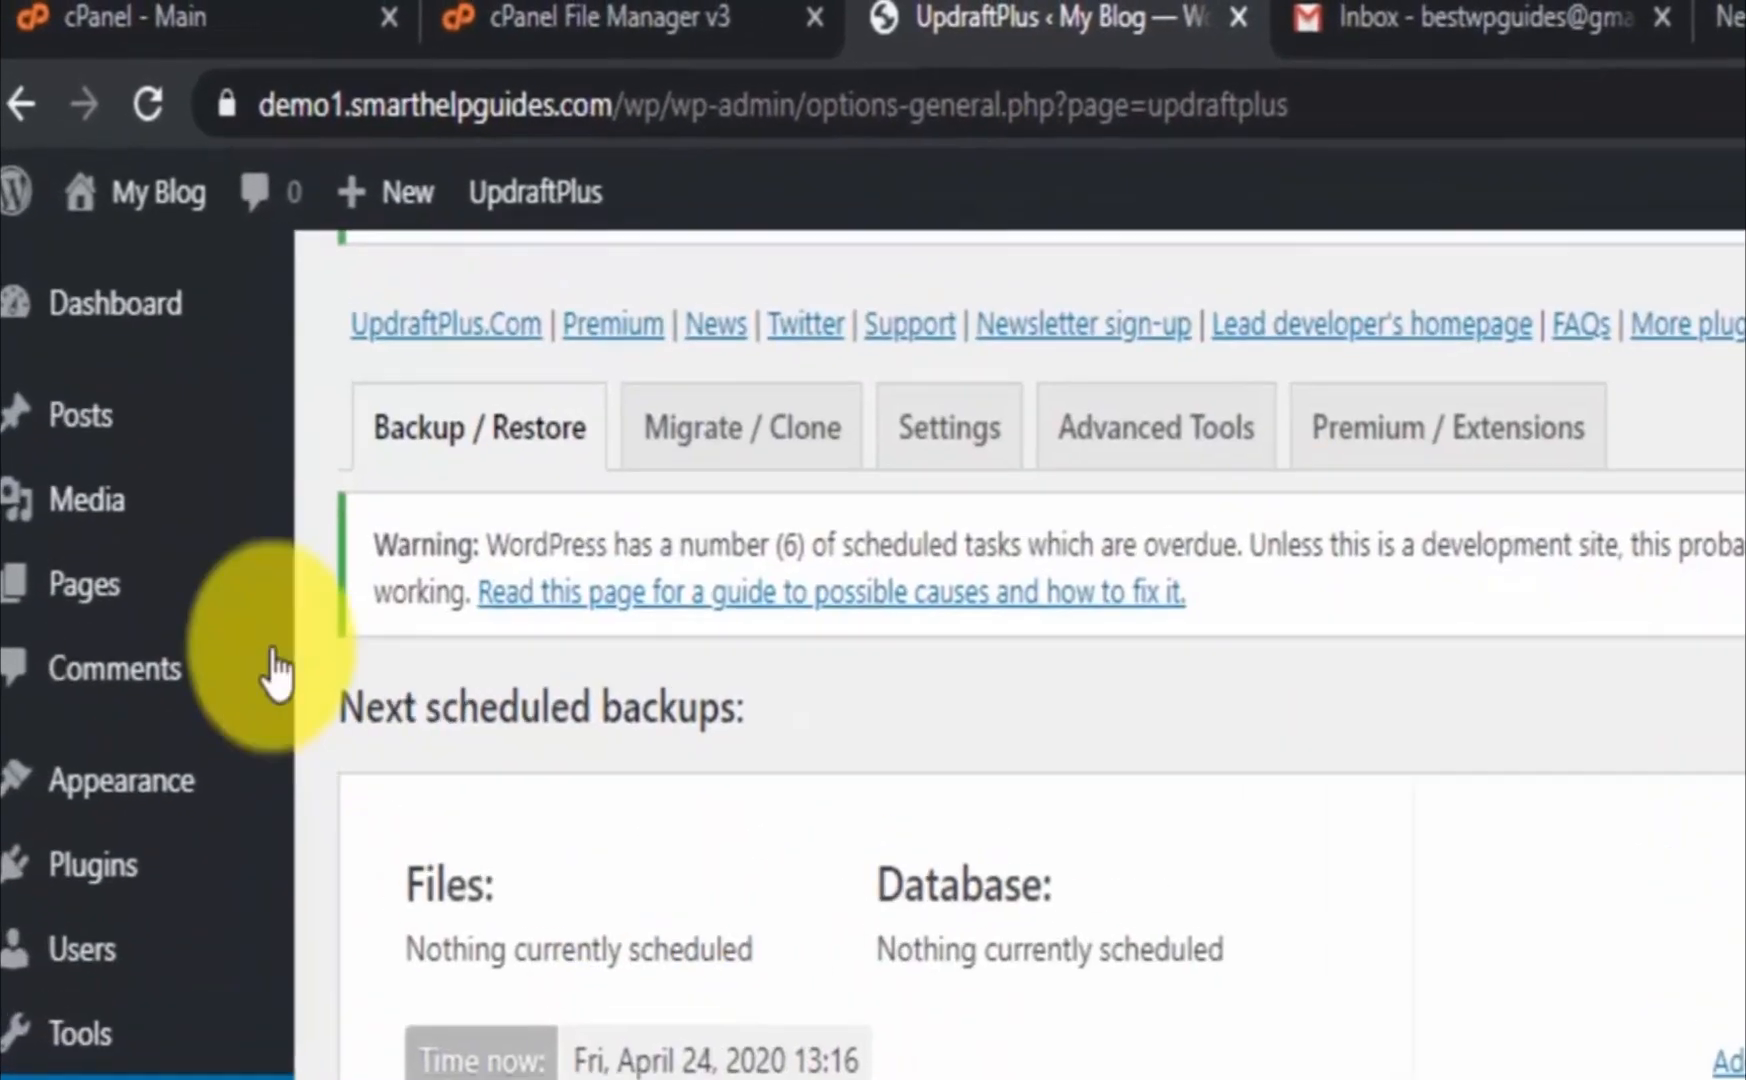
pyautogui.moveTo(245, 445)
pyautogui.click(421, 421)
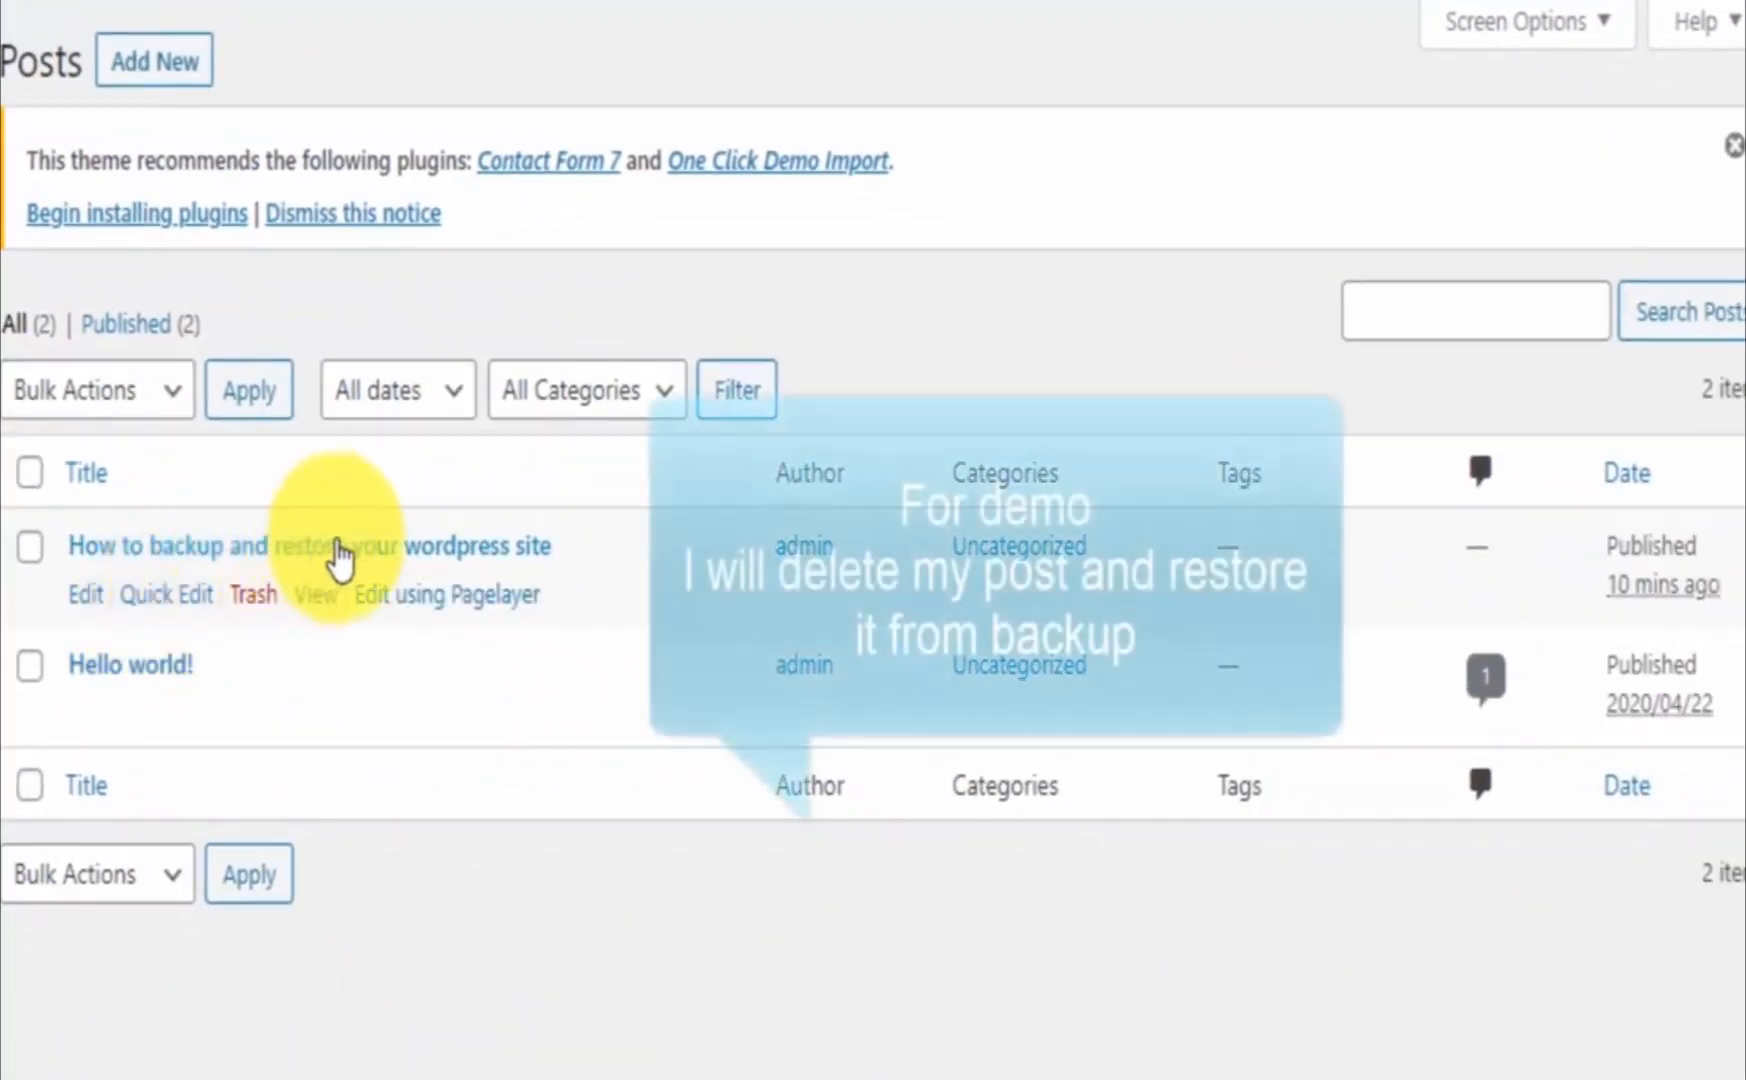
pyautogui.click(258, 596)
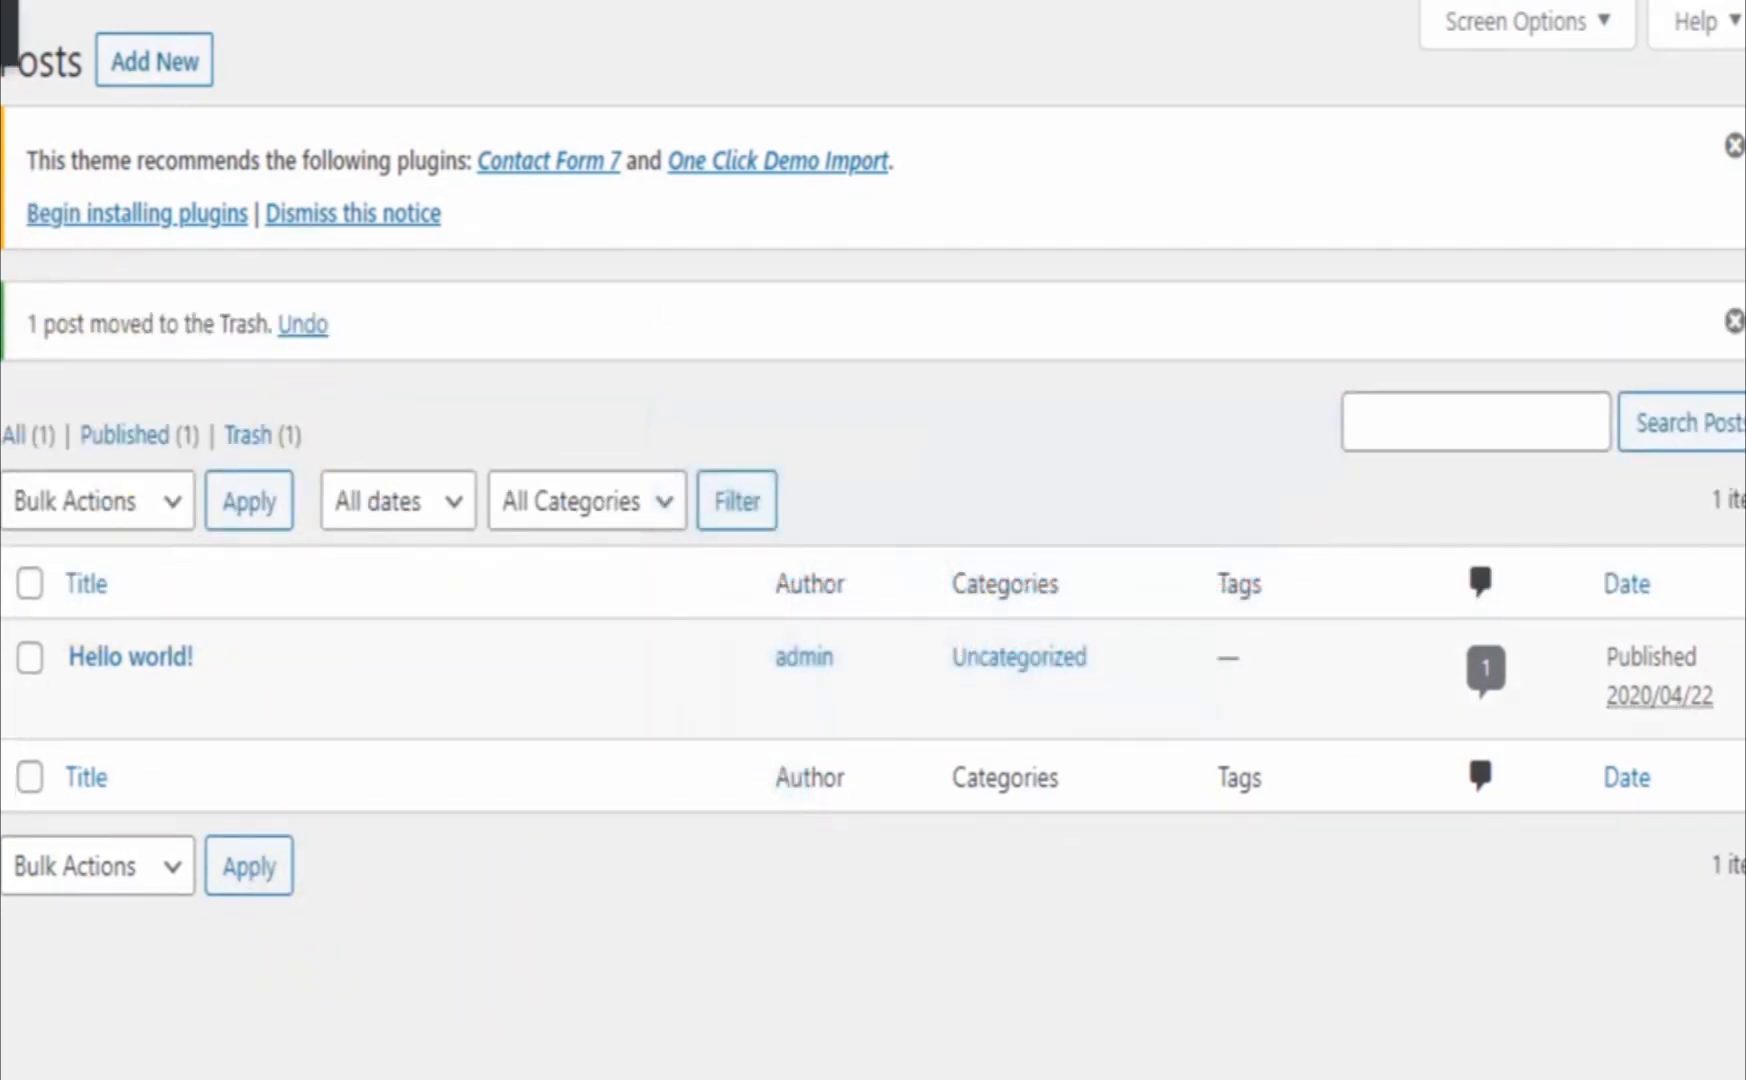
# - Open the blog's front page in a new tab and check which posts it lists
pyautogui.rightClick(116, 207)
pyautogui.click(12, 121)
pyautogui.click(915, 14)
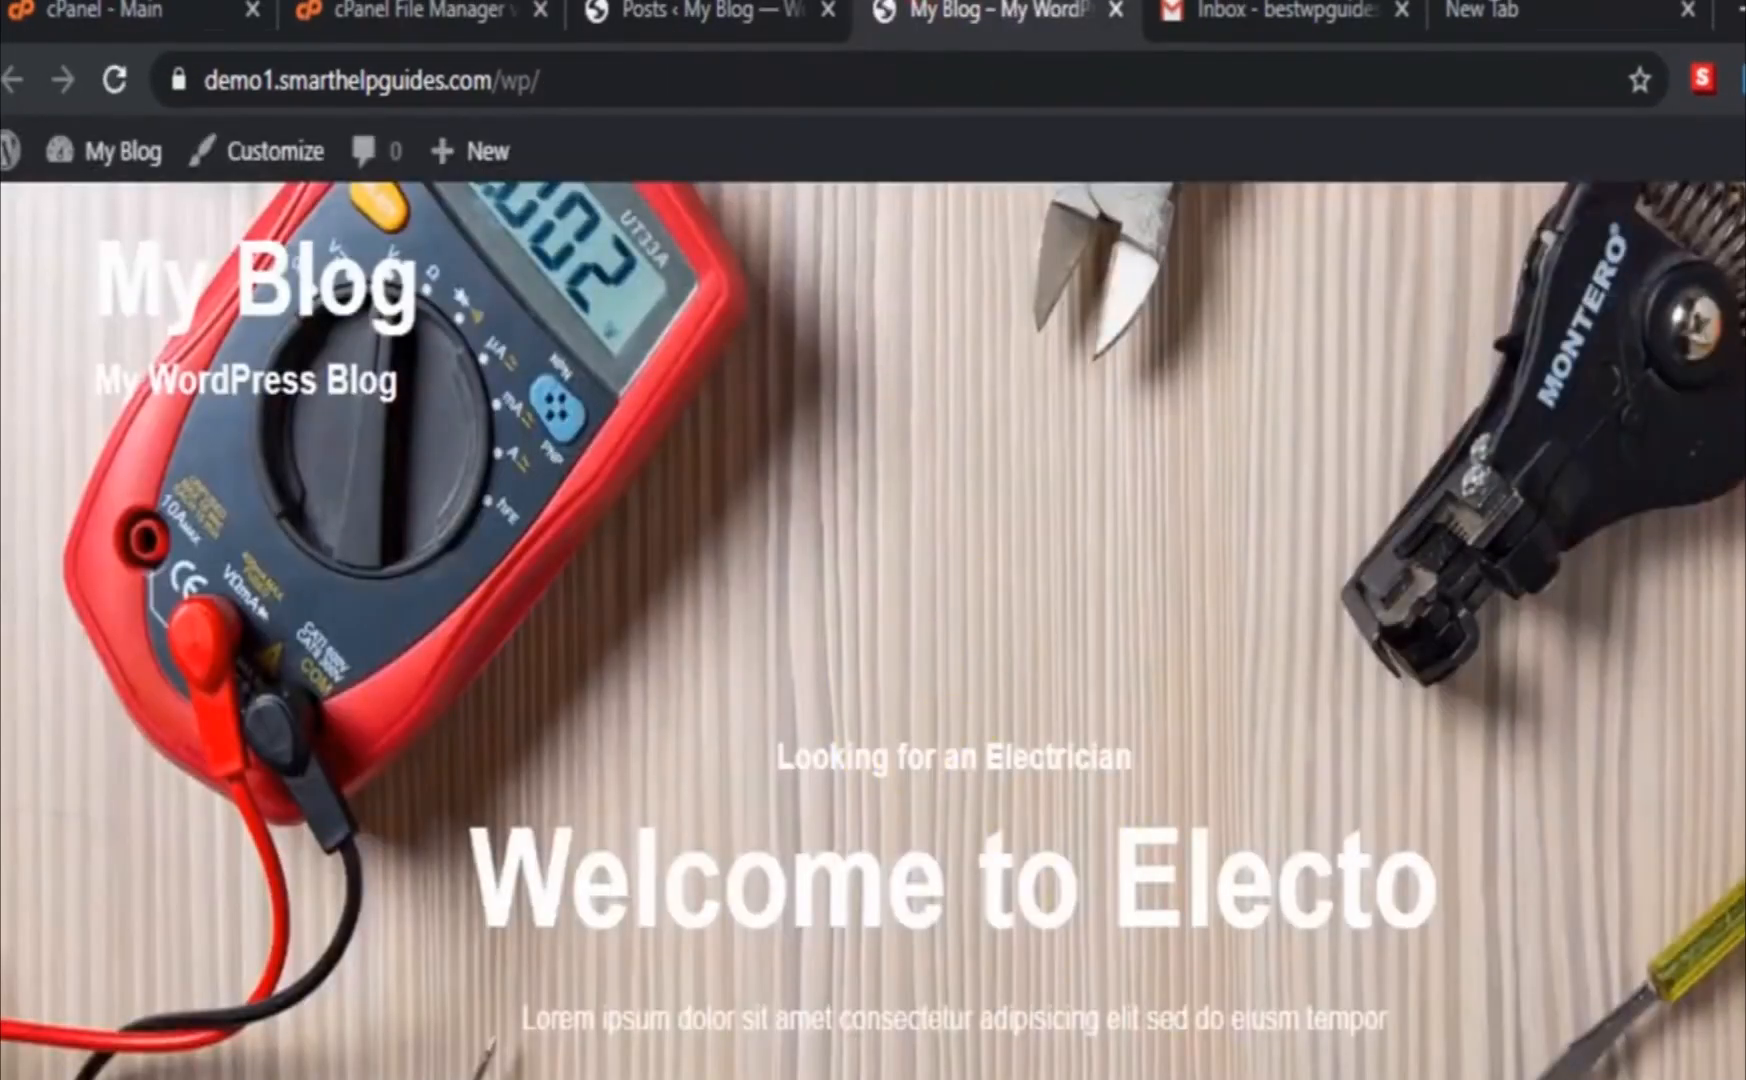
pyautogui.scroll(-6, 70, 1025)
pyautogui.scroll(-2, 285, 850)
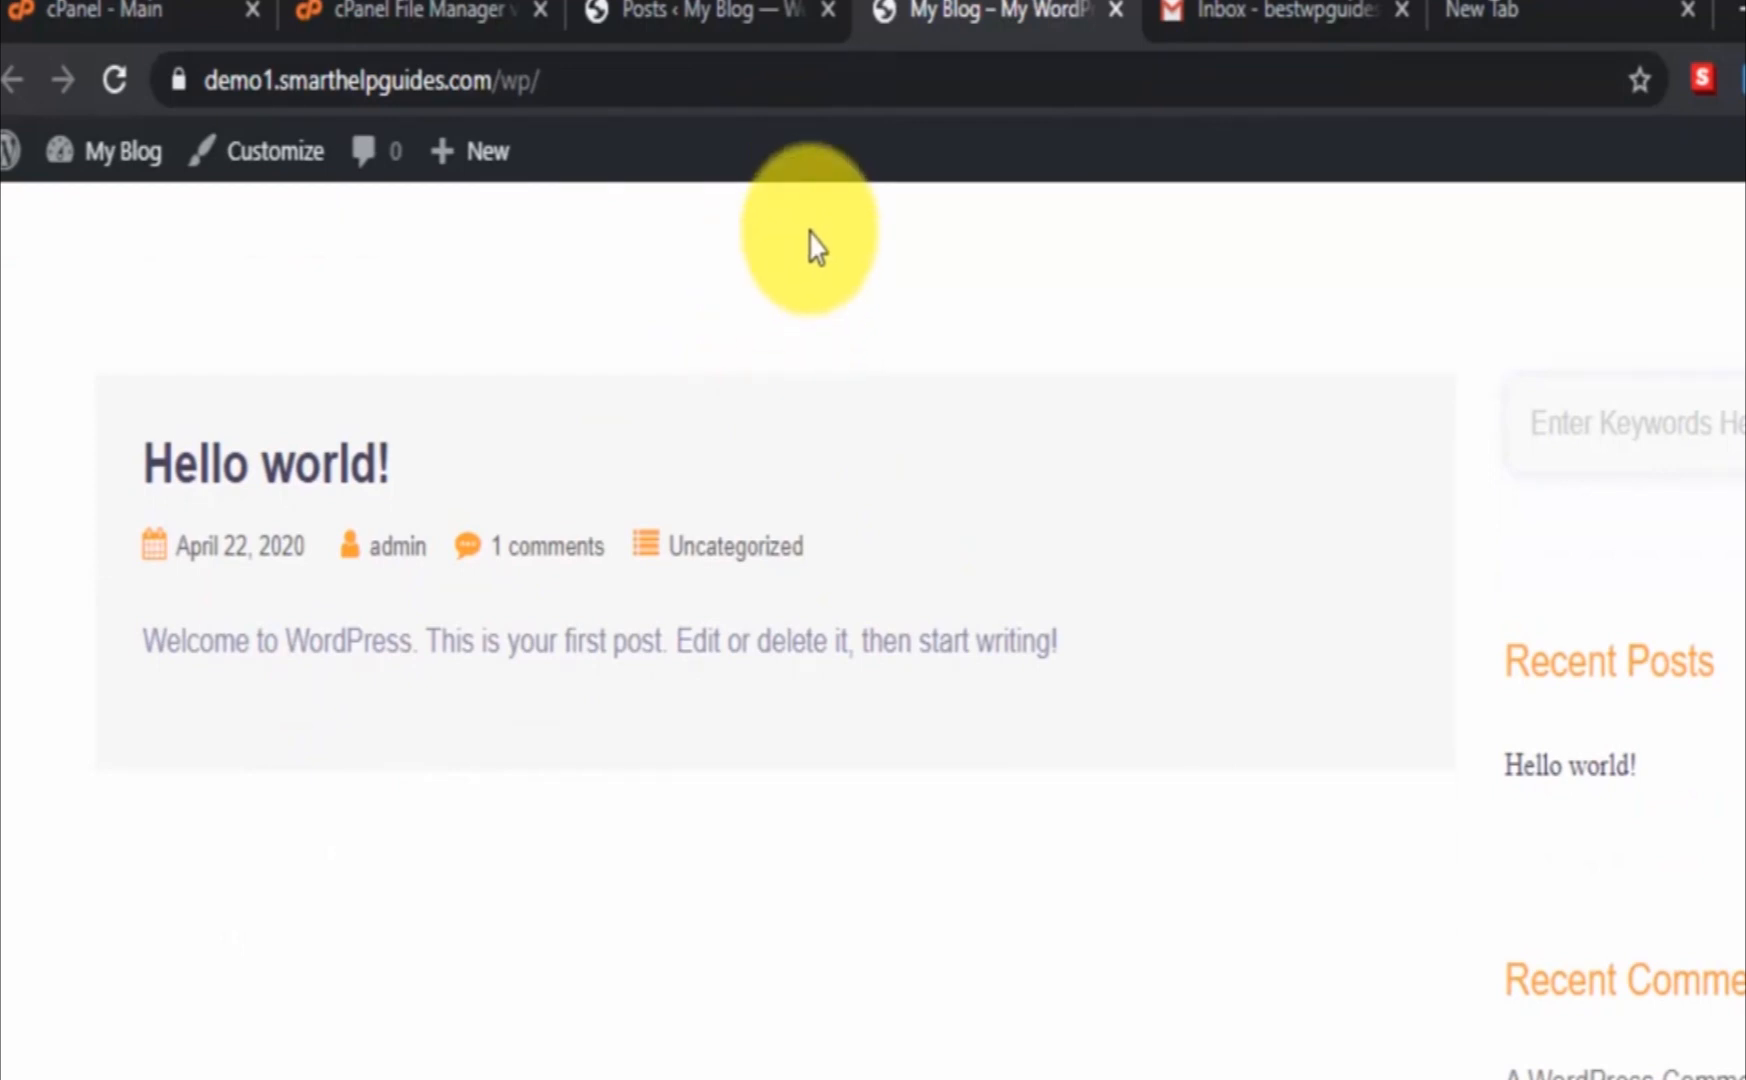
# - Return to the WordPress admin and open the UpdraftPlus Backups settings page
pyautogui.click(725, 8)
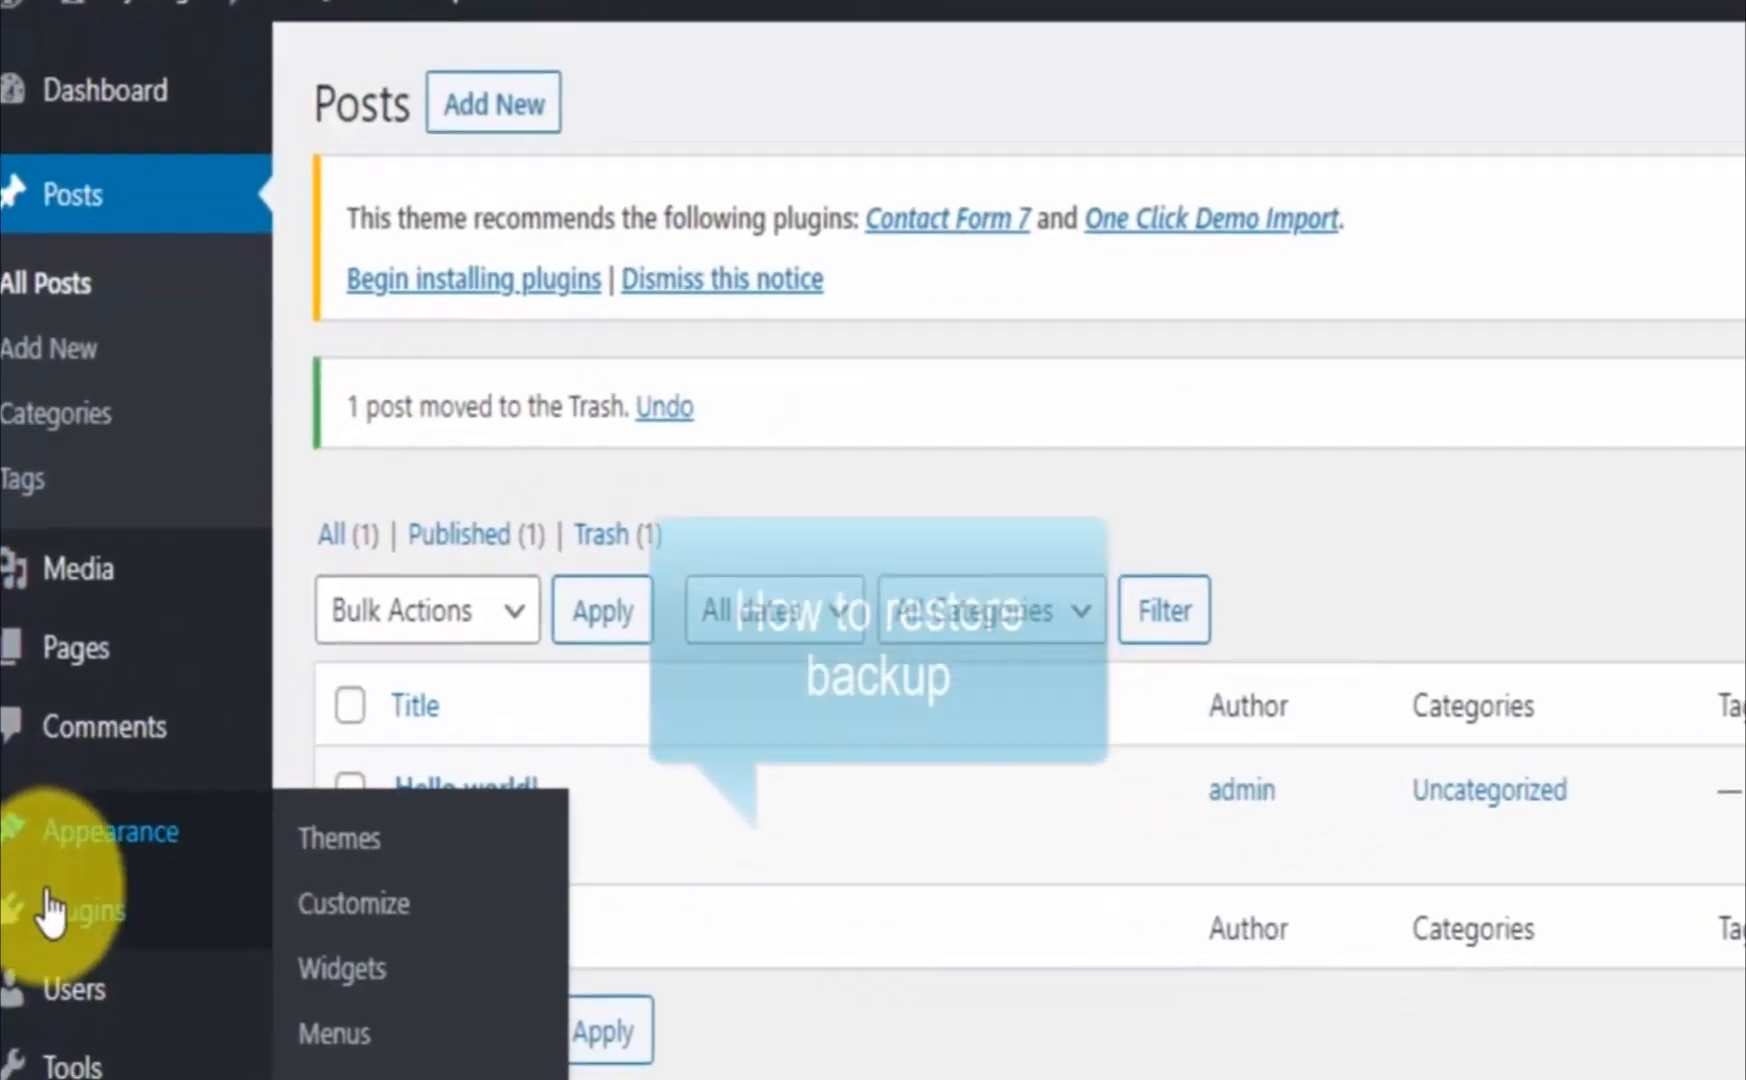
pyautogui.moveTo(48, 962)
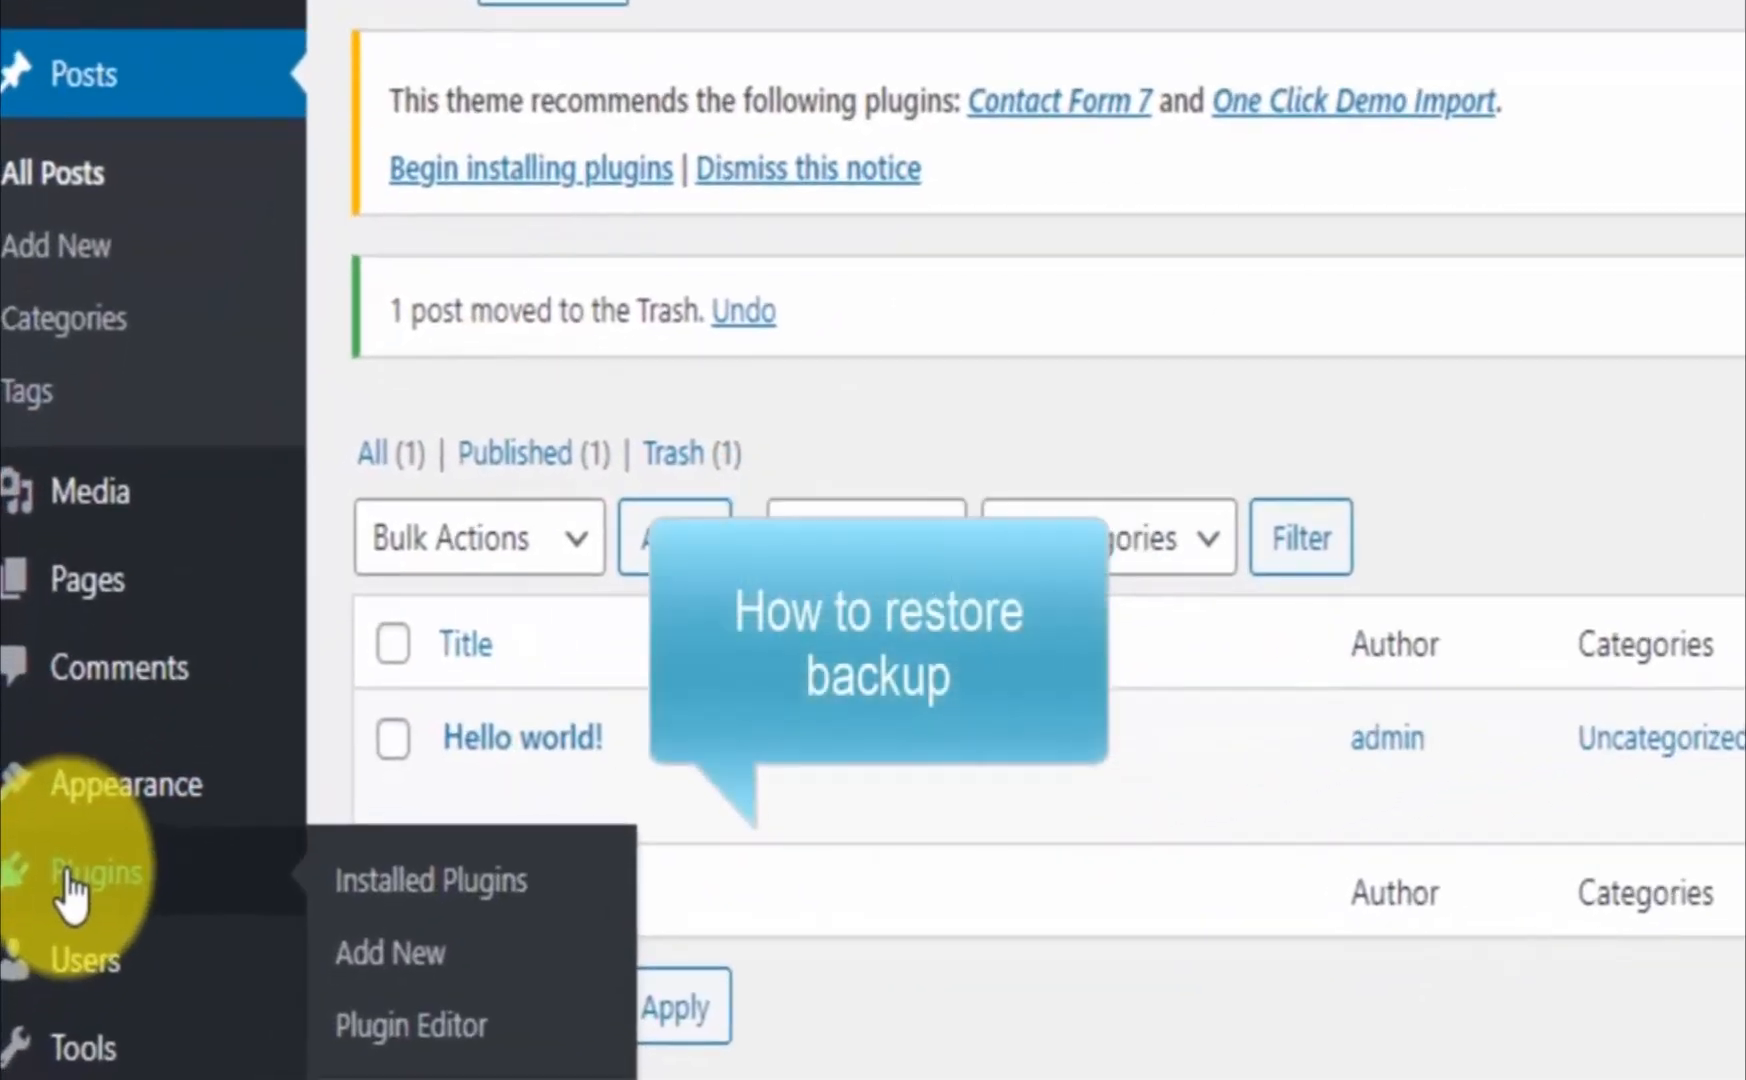
pyautogui.click(157, 872)
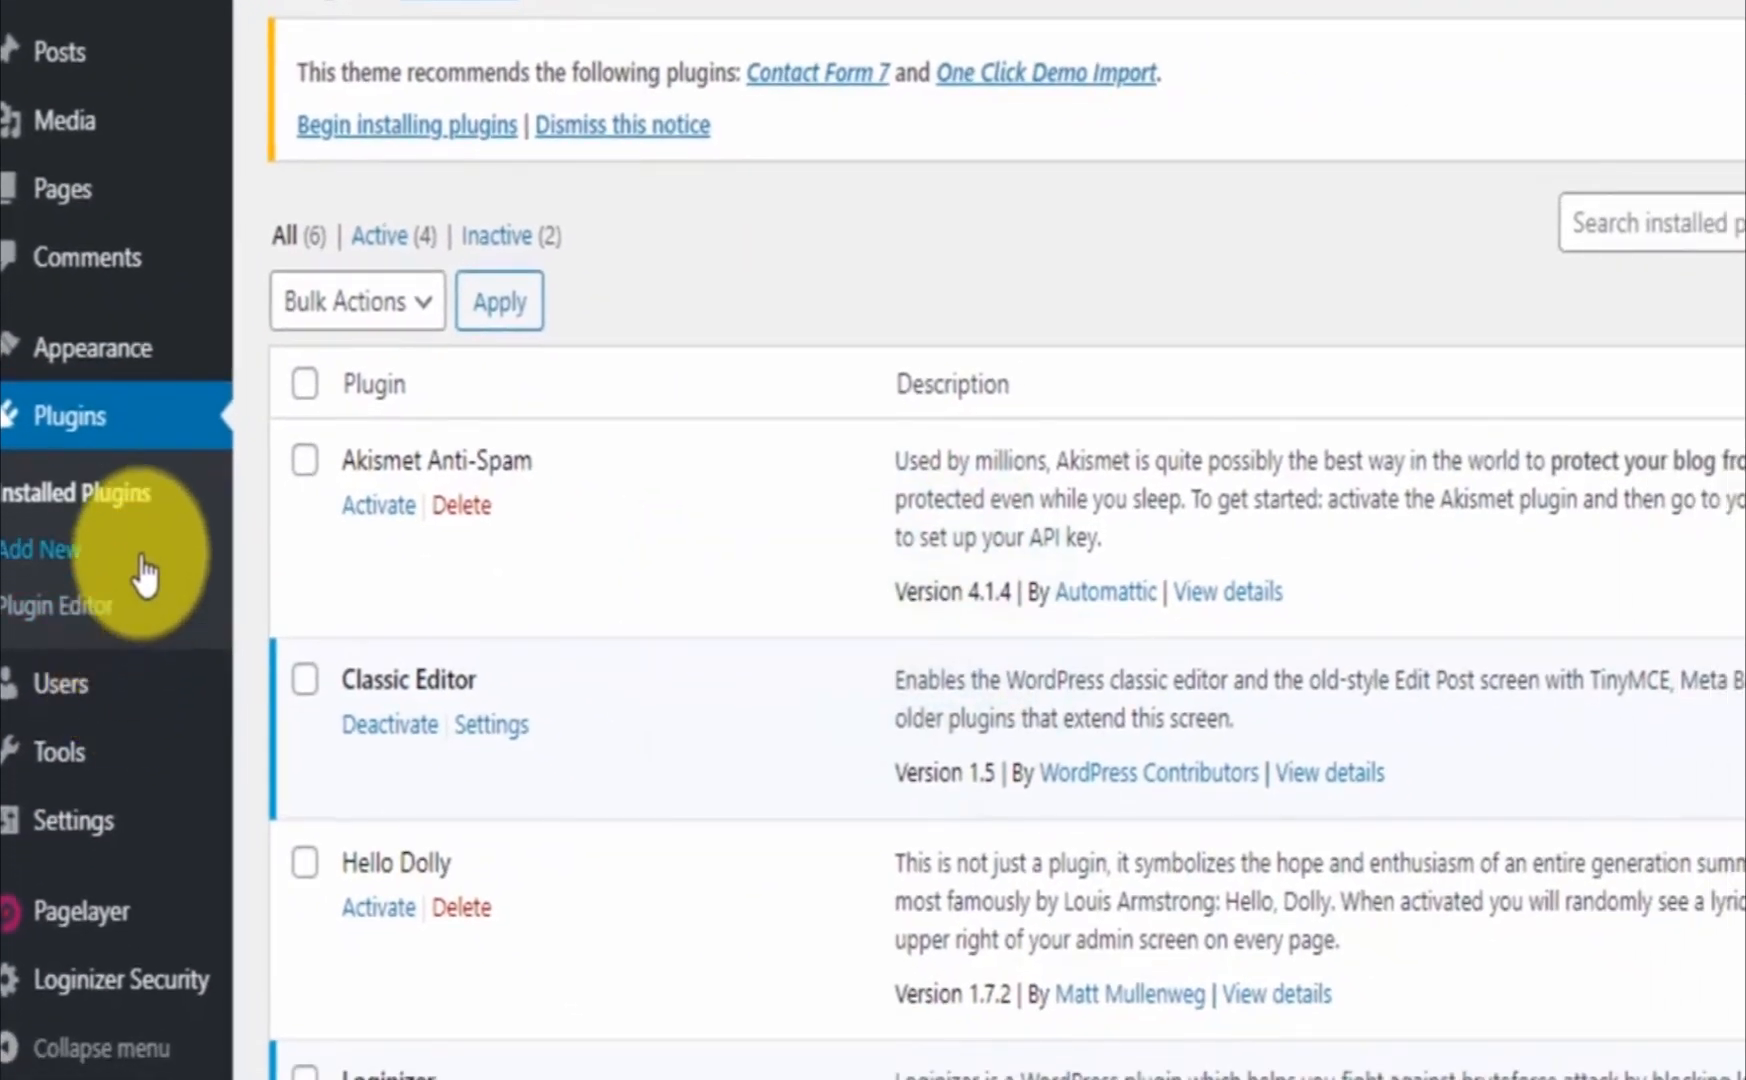
pyautogui.scroll(-6, 741, 811)
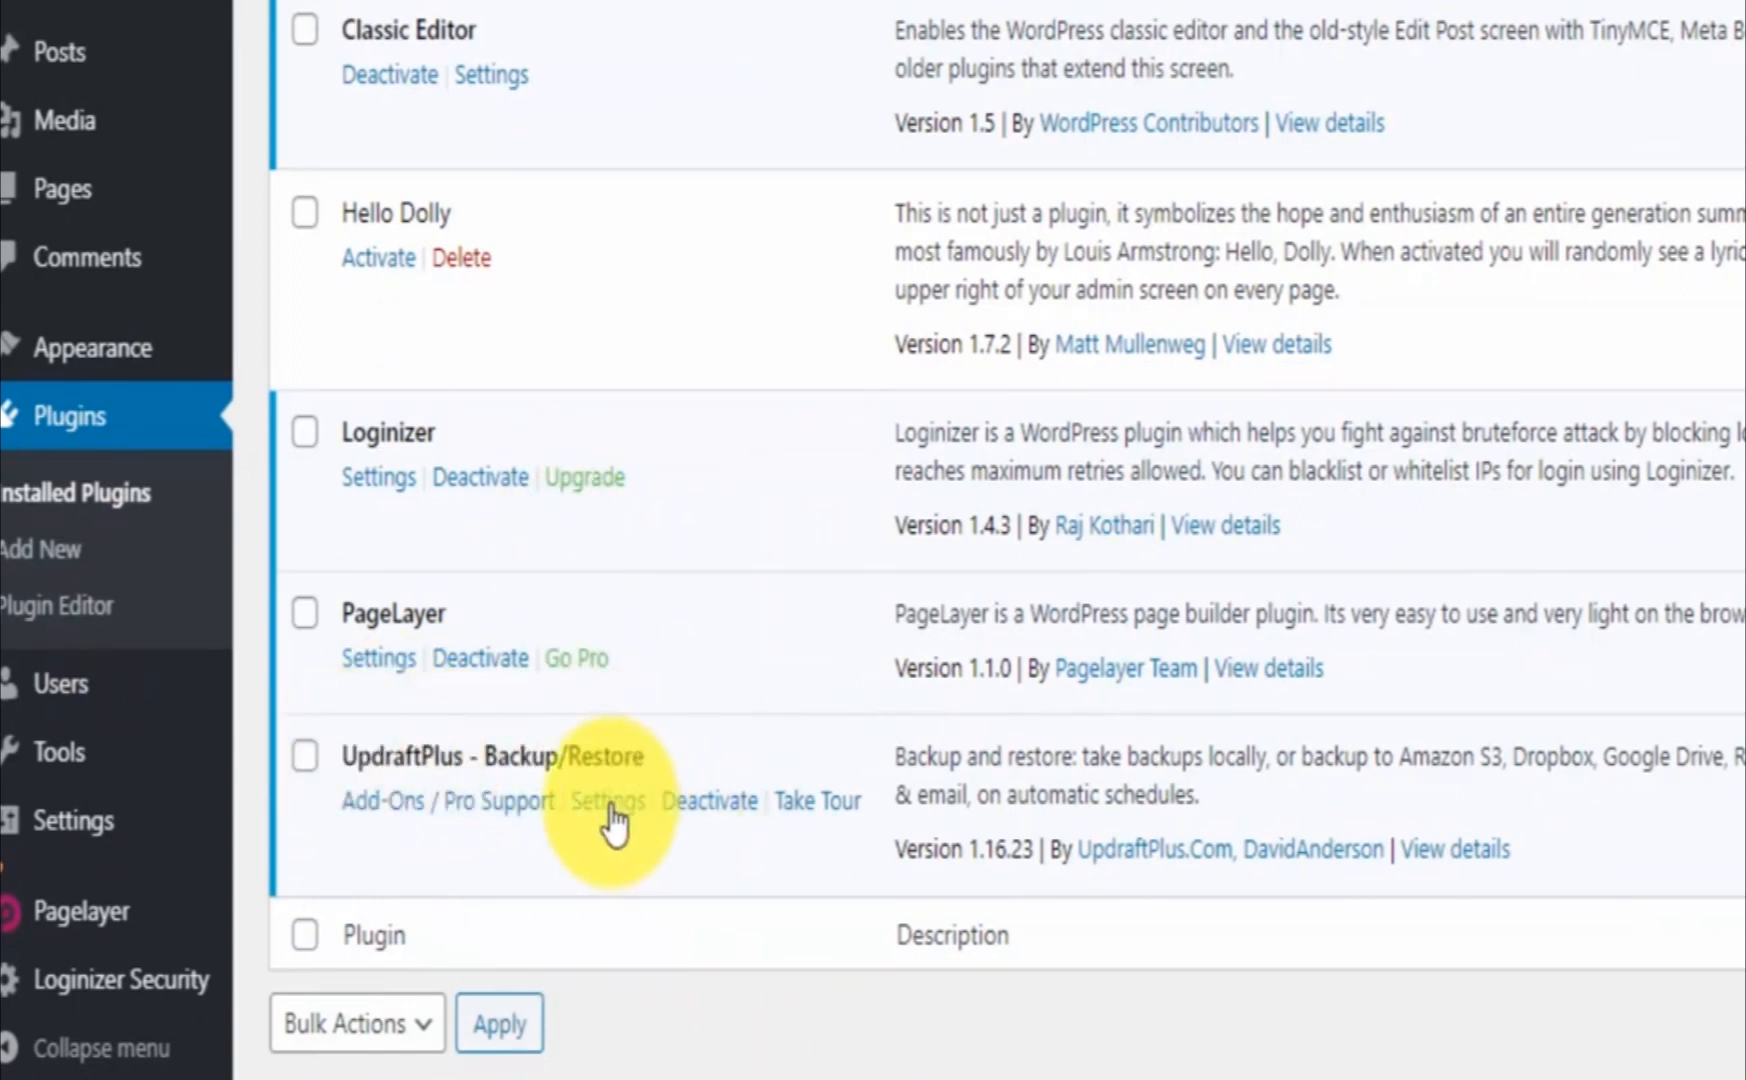
pyautogui.moveTo(70, 810)
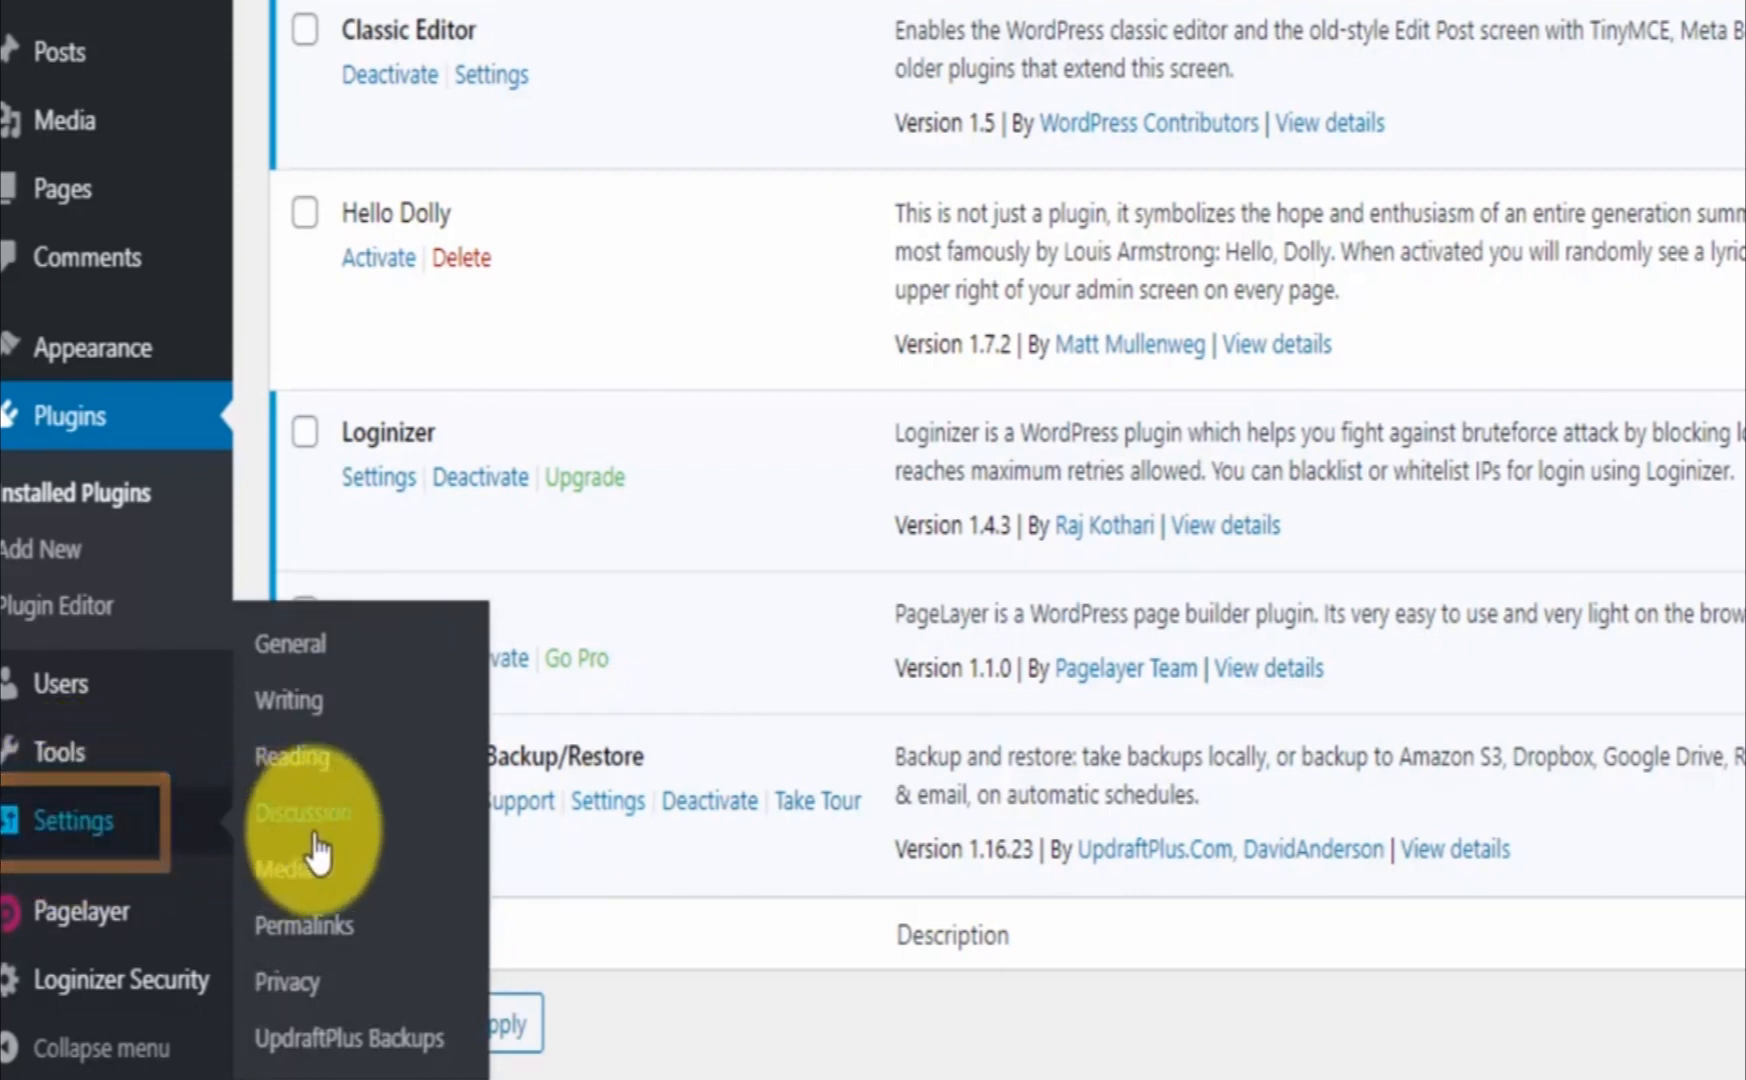
pyautogui.click(333, 1040)
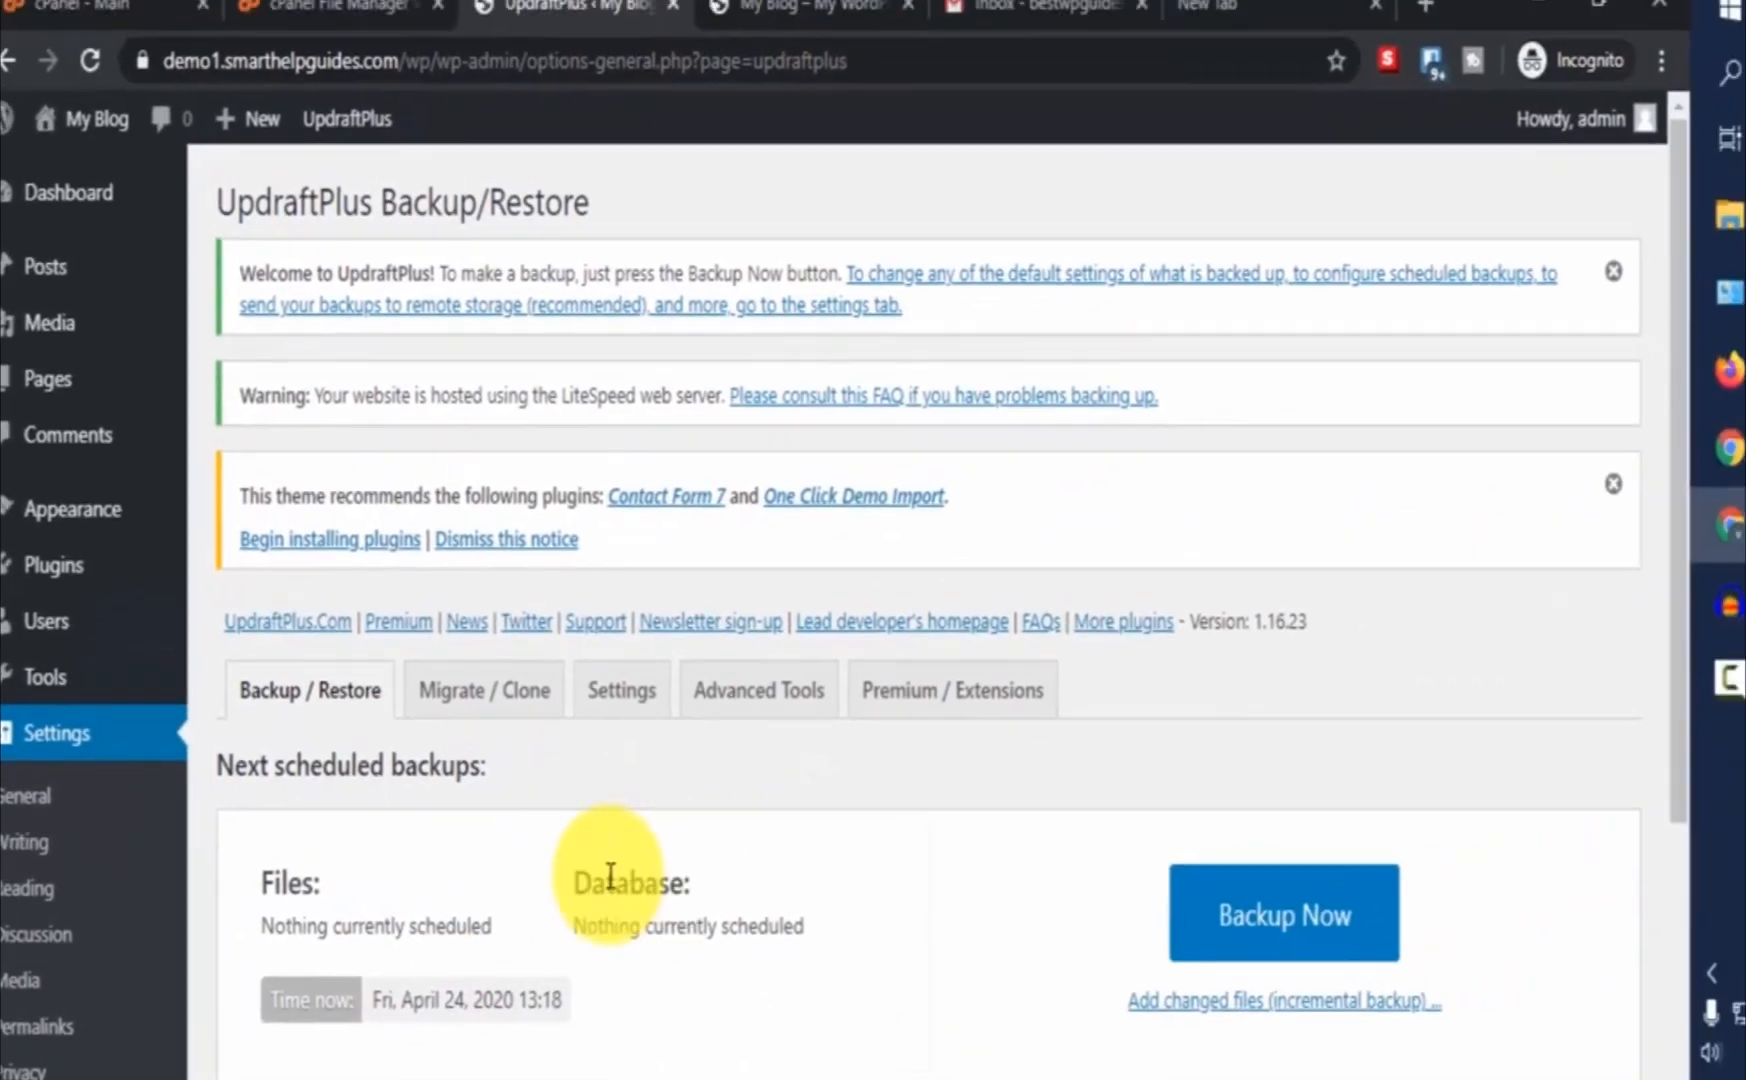
# - Start restoring the existing backup dated Apr 24, 2020 13:16
pyautogui.scroll(-5, 584, 901)
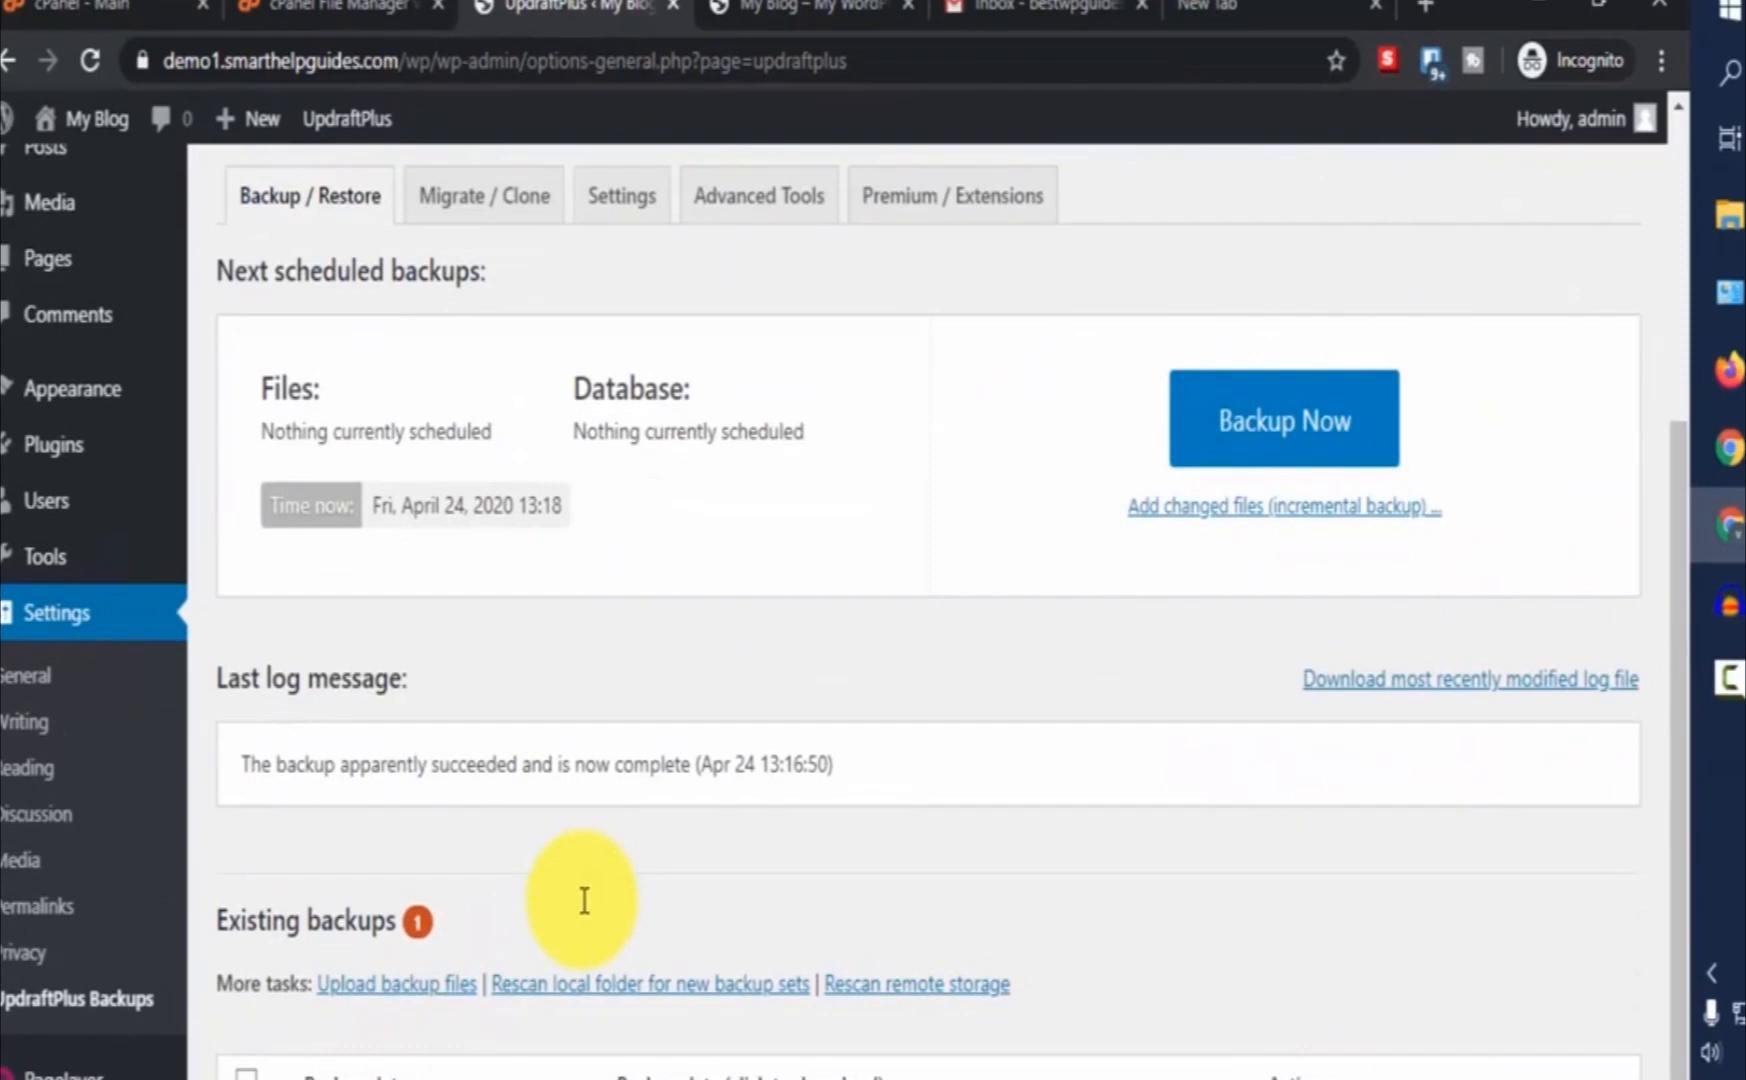
pyautogui.scroll(-1, 585, 960)
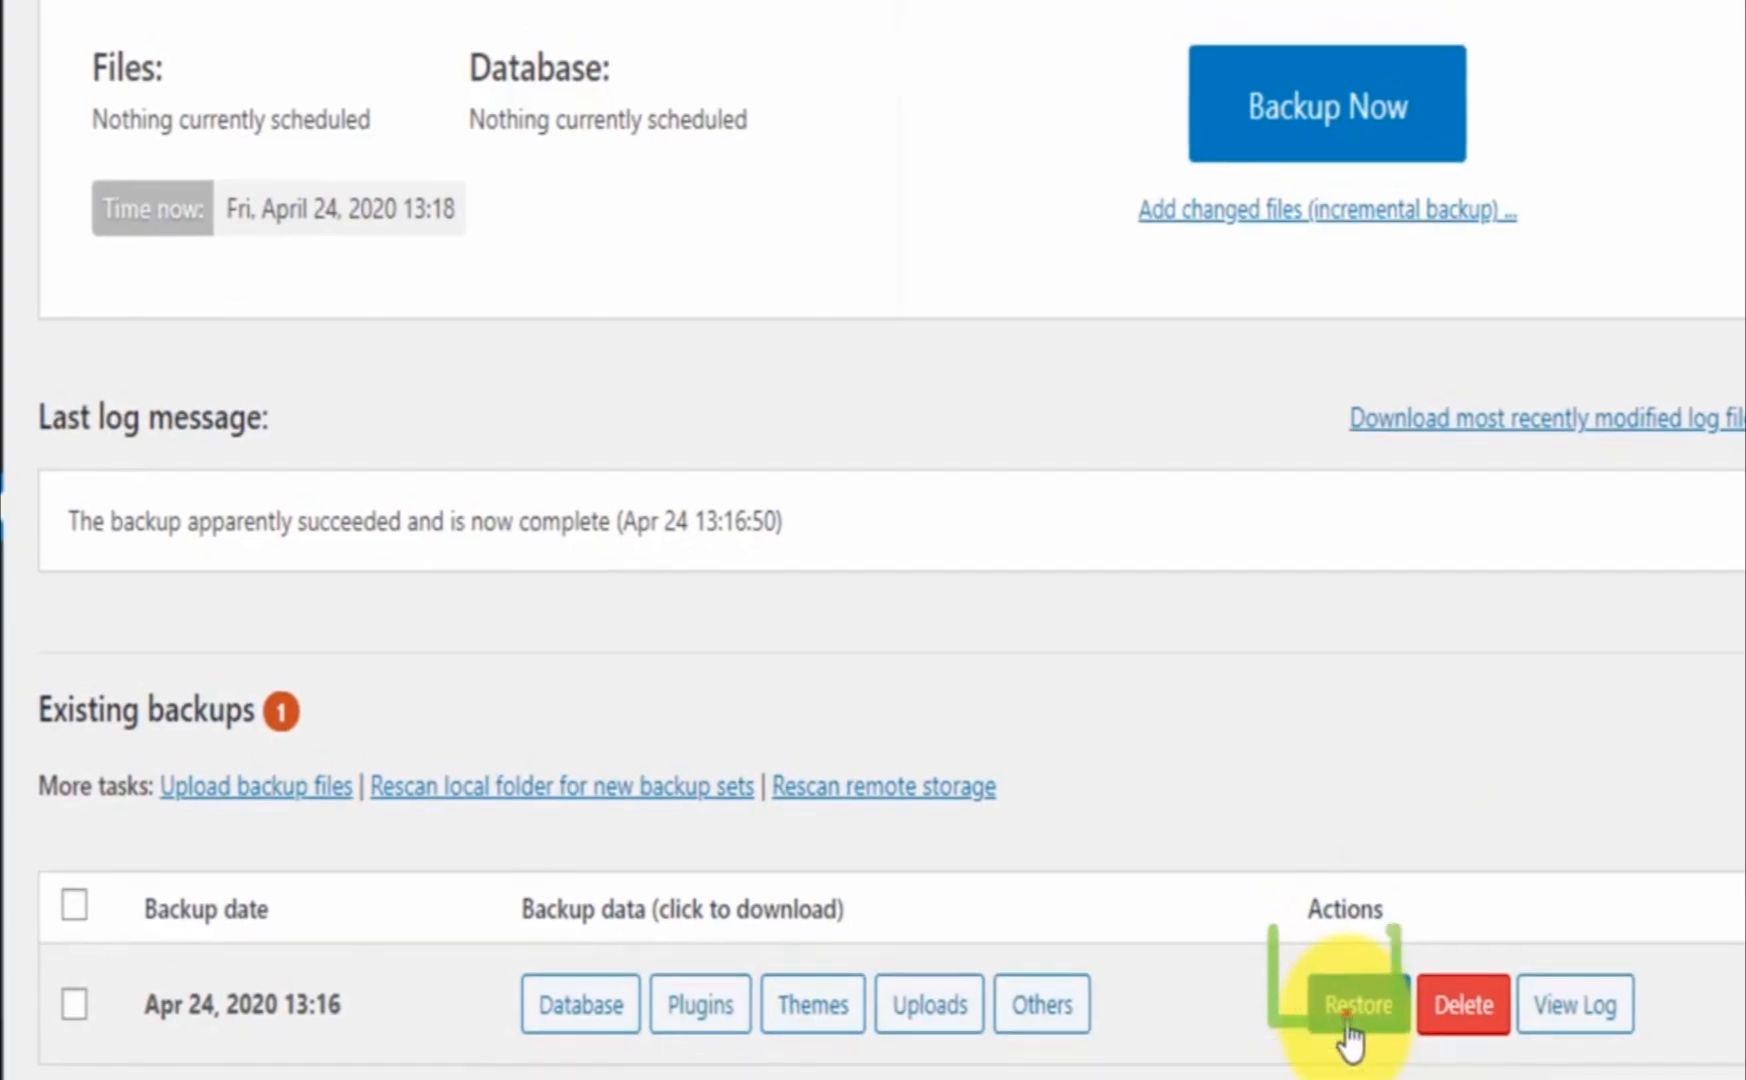
pyautogui.click(1348, 1013)
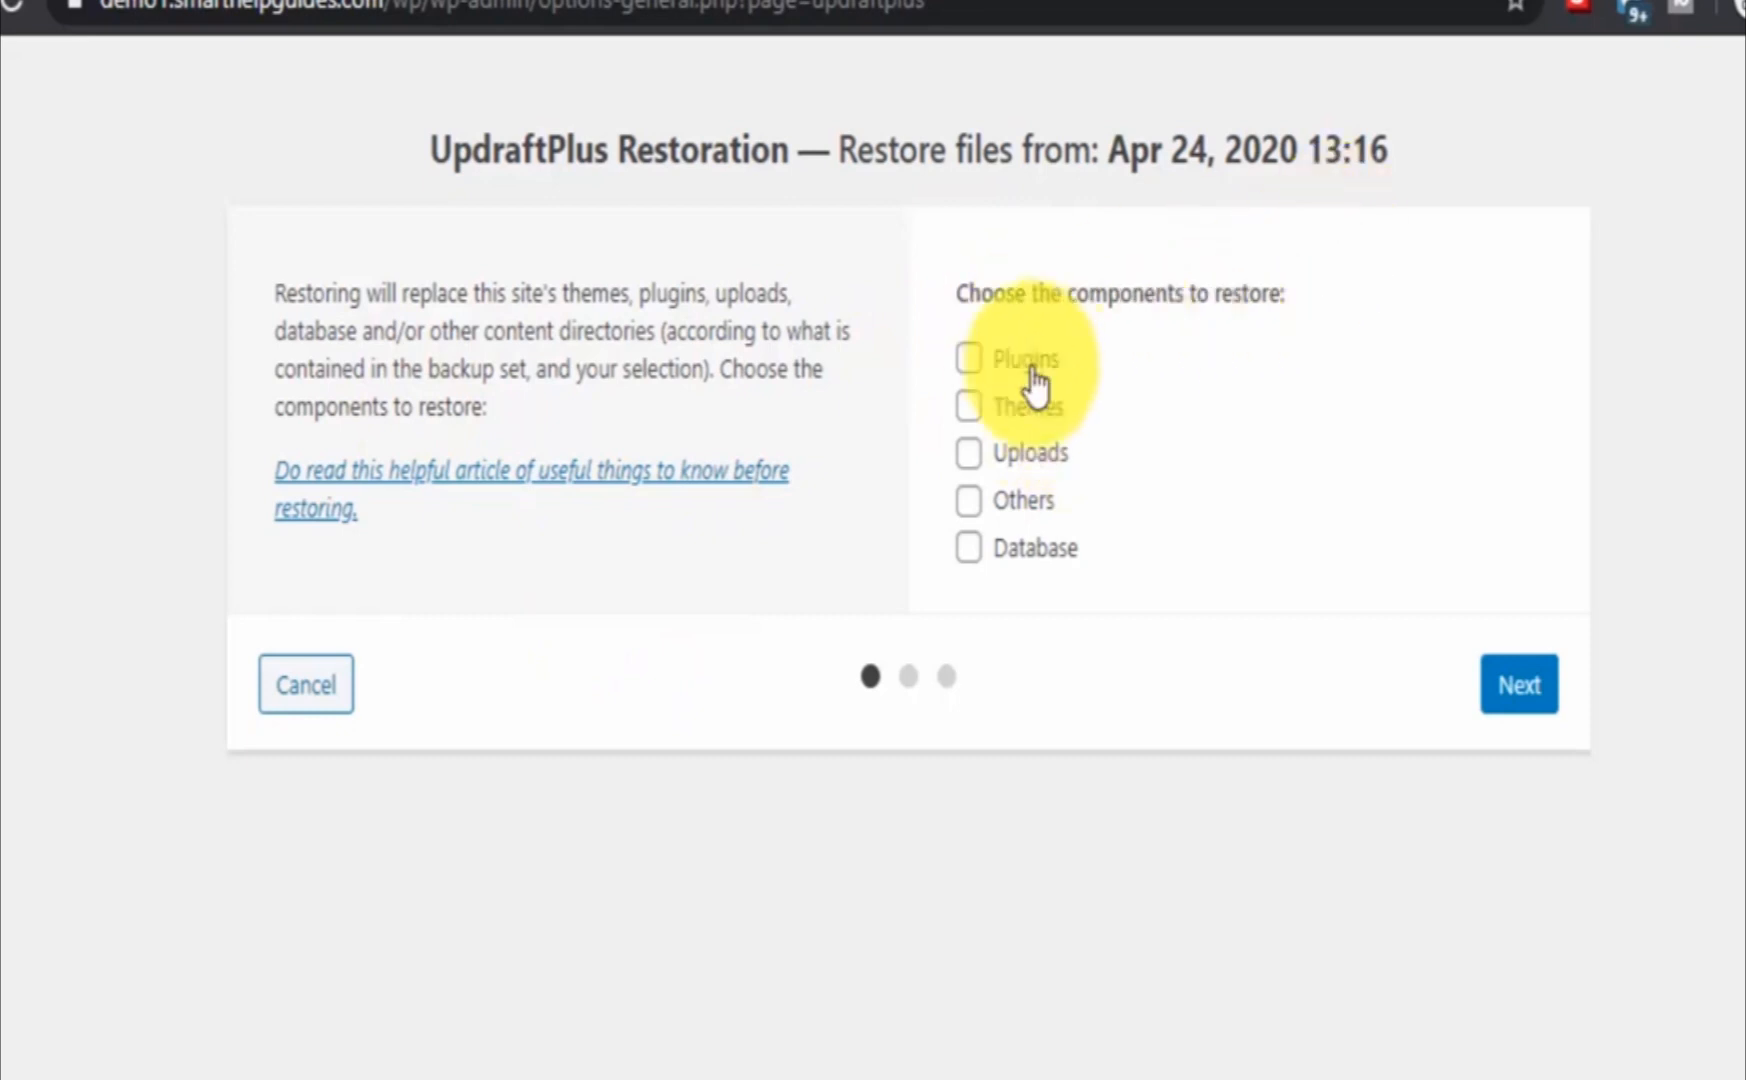
# - Choose Plugins, Themes, Uploads, Others and Database as the components to restore, and proceed to preparing the backup files
pyautogui.click(969, 358)
pyautogui.click(968, 406)
pyautogui.click(968, 453)
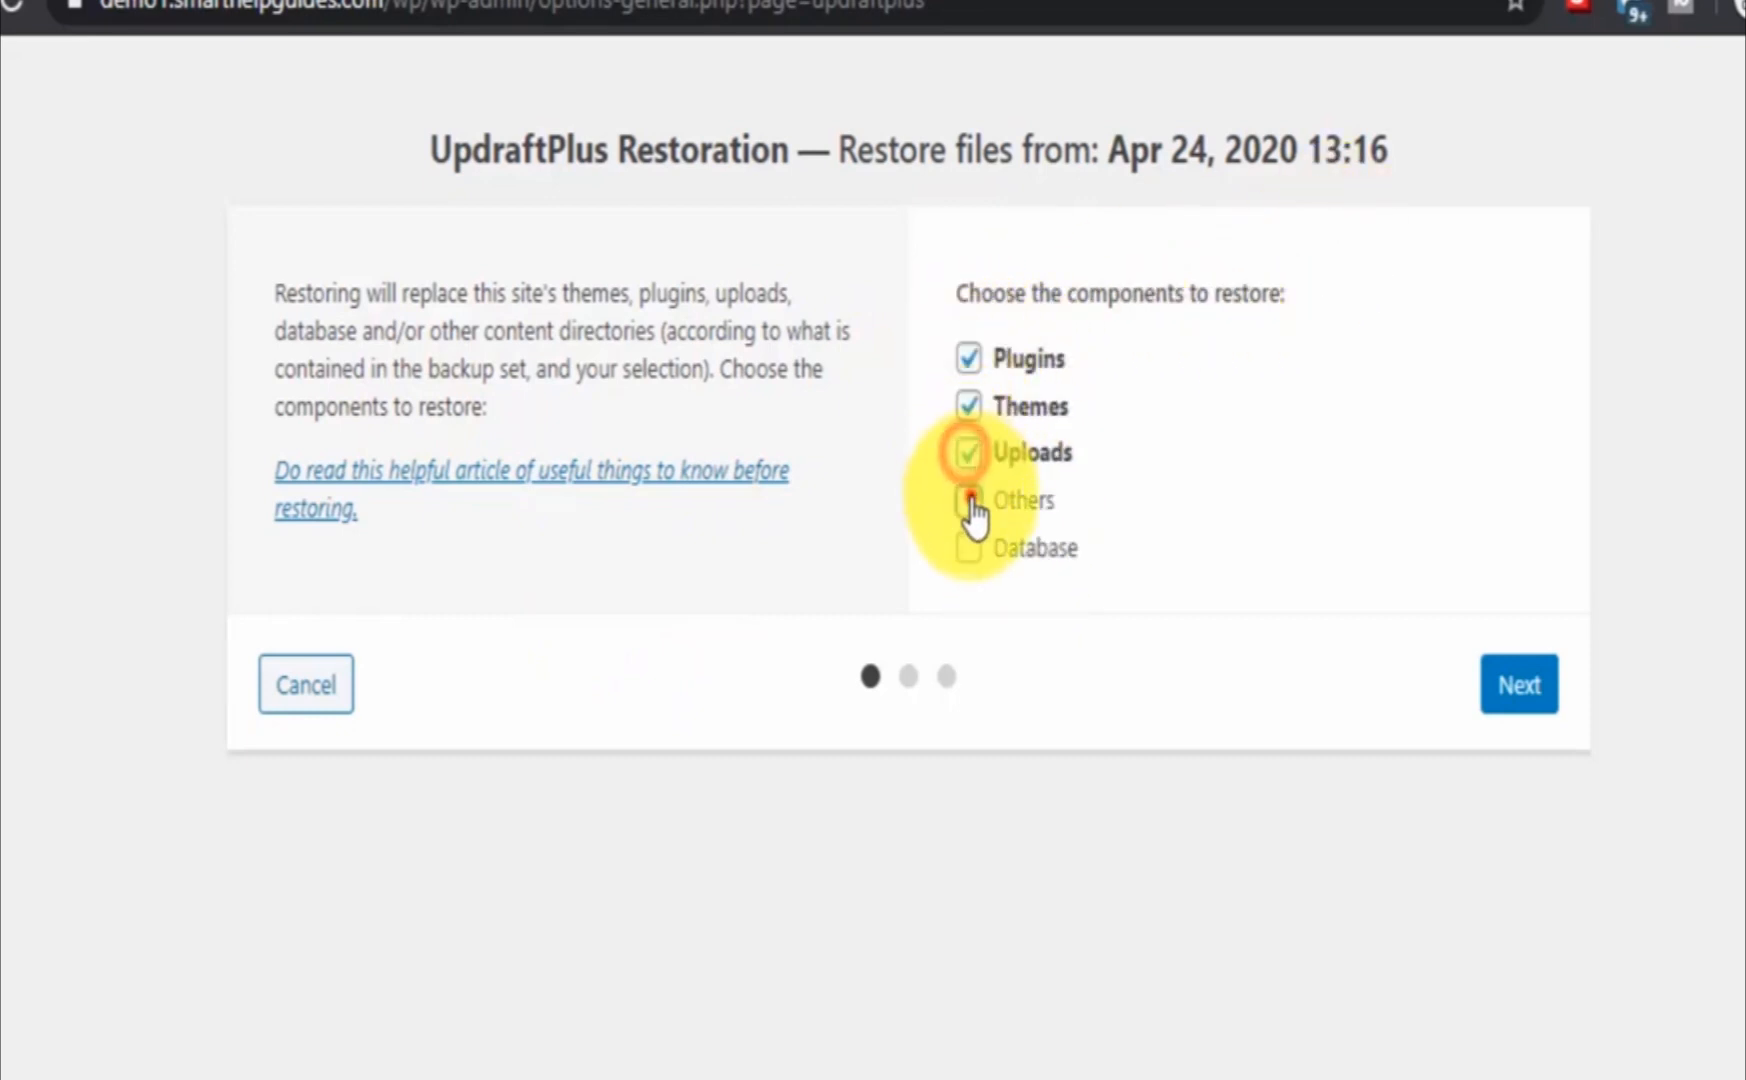
pyautogui.click(968, 500)
pyautogui.click(968, 548)
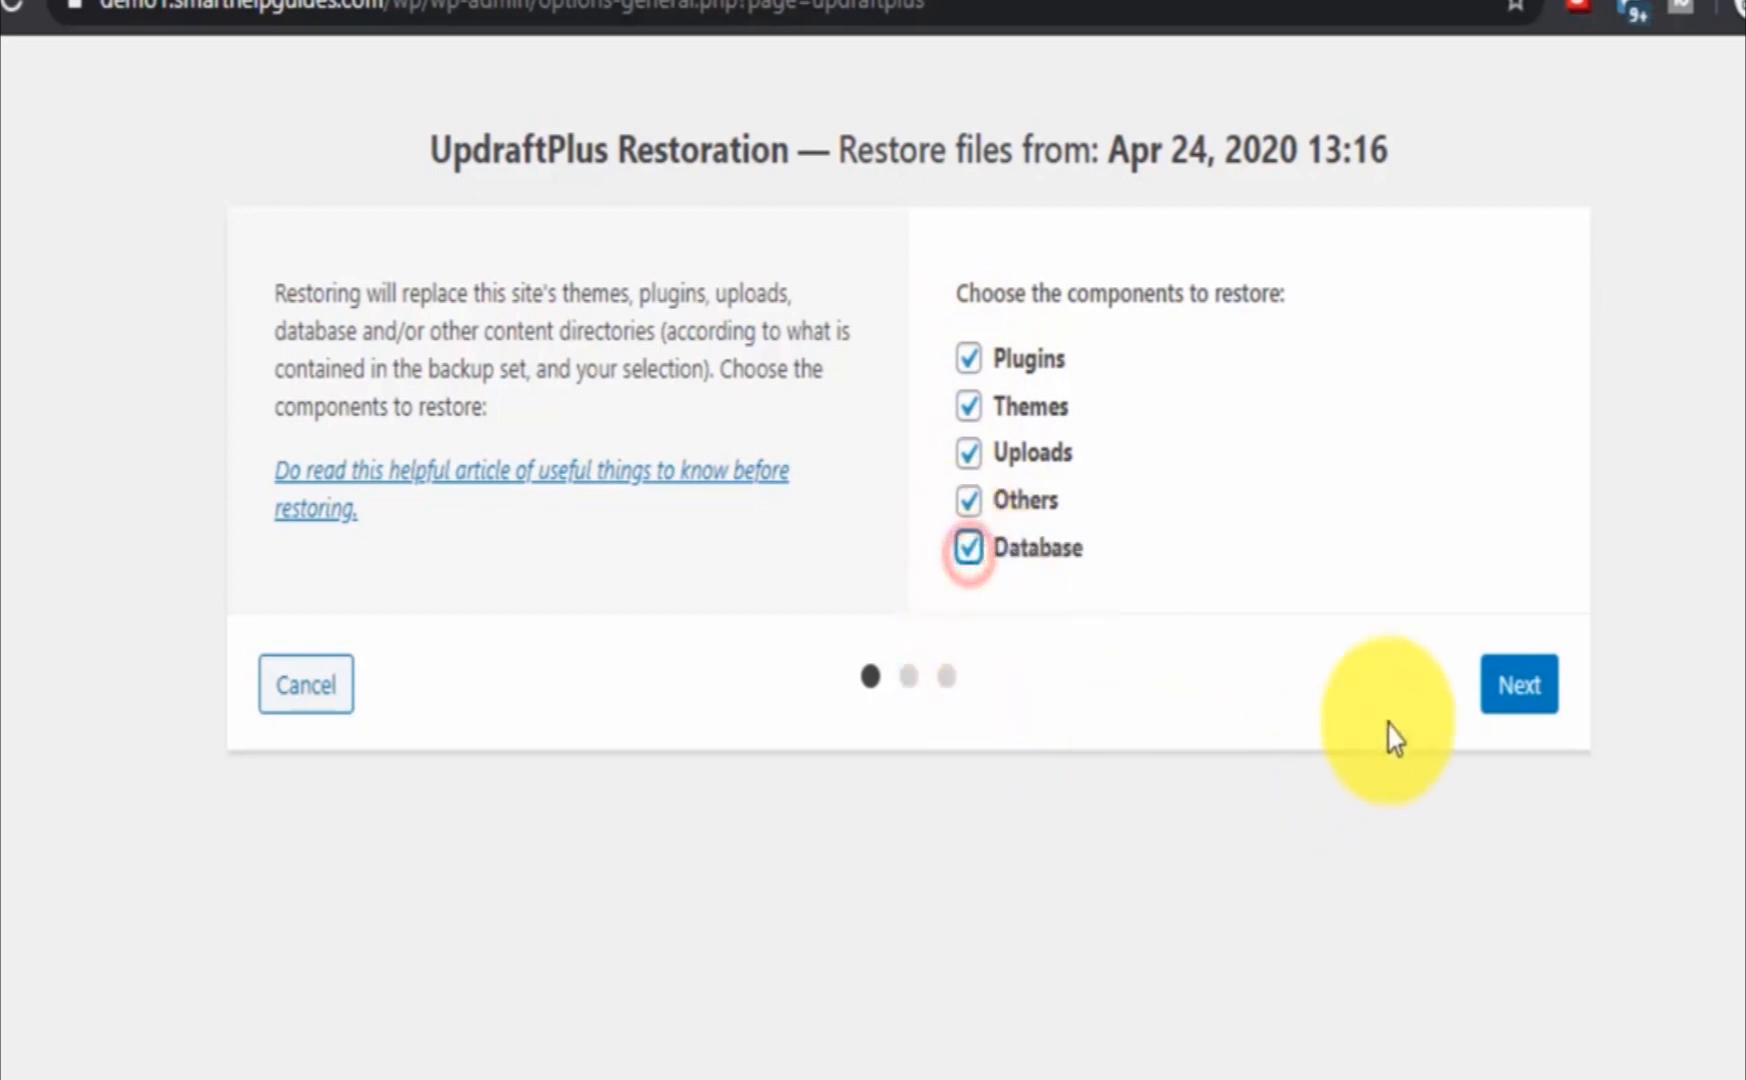
pyautogui.click(1514, 694)
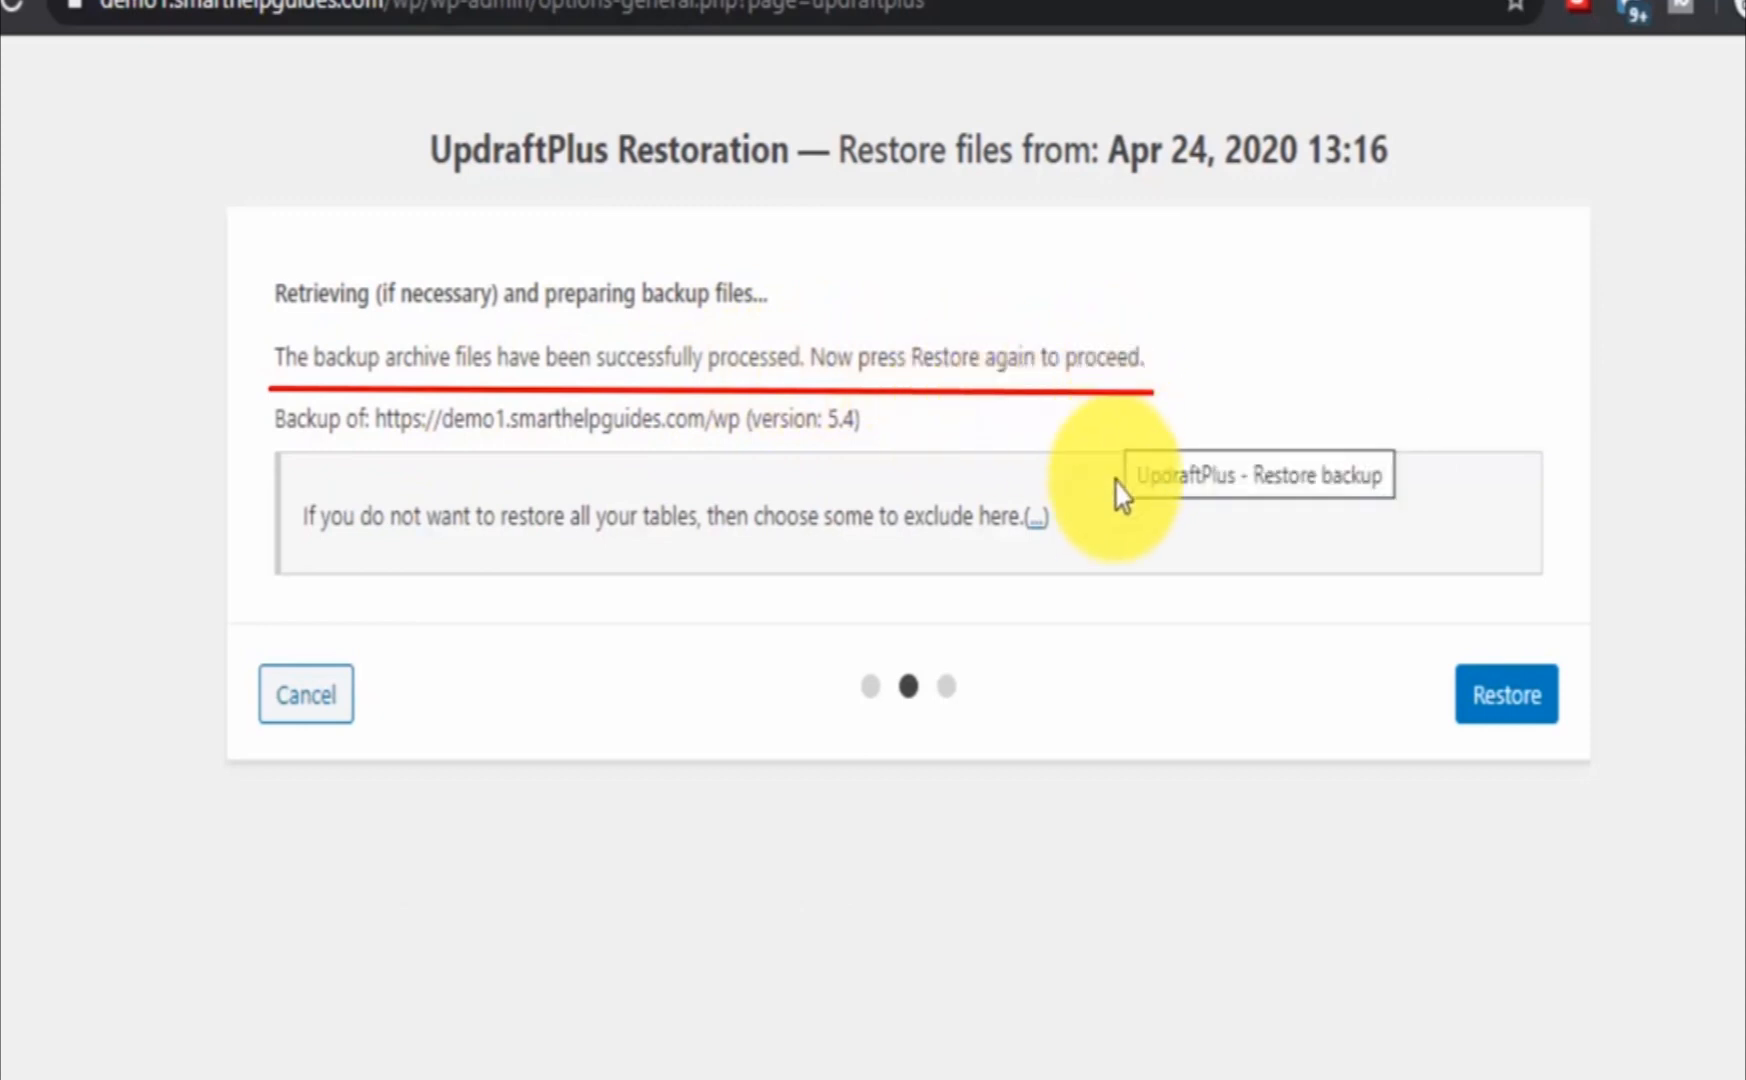
# - Run the restoration of the Apr 24, 2020 13:16 backup and return to the UpdraftPlus configuration once it finishes
pyautogui.click(1477, 700)
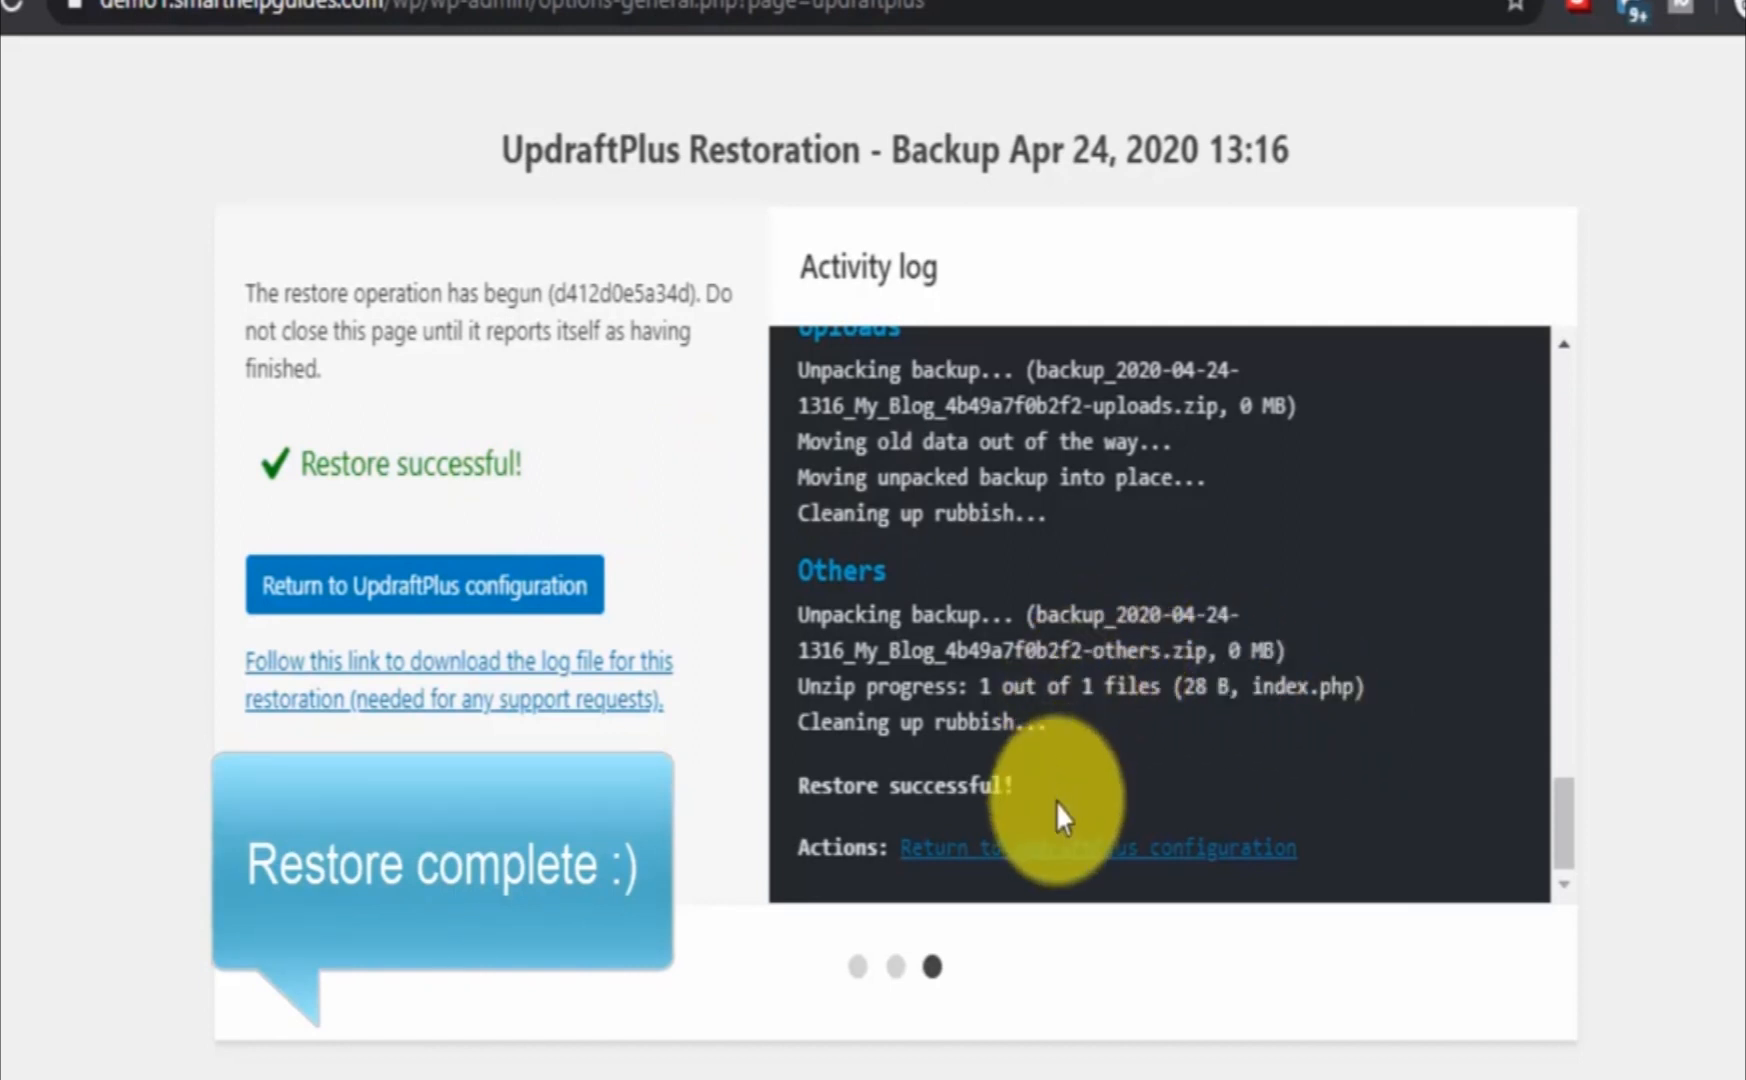
pyautogui.moveTo(796, 785); pyautogui.dragTo(1110, 791)
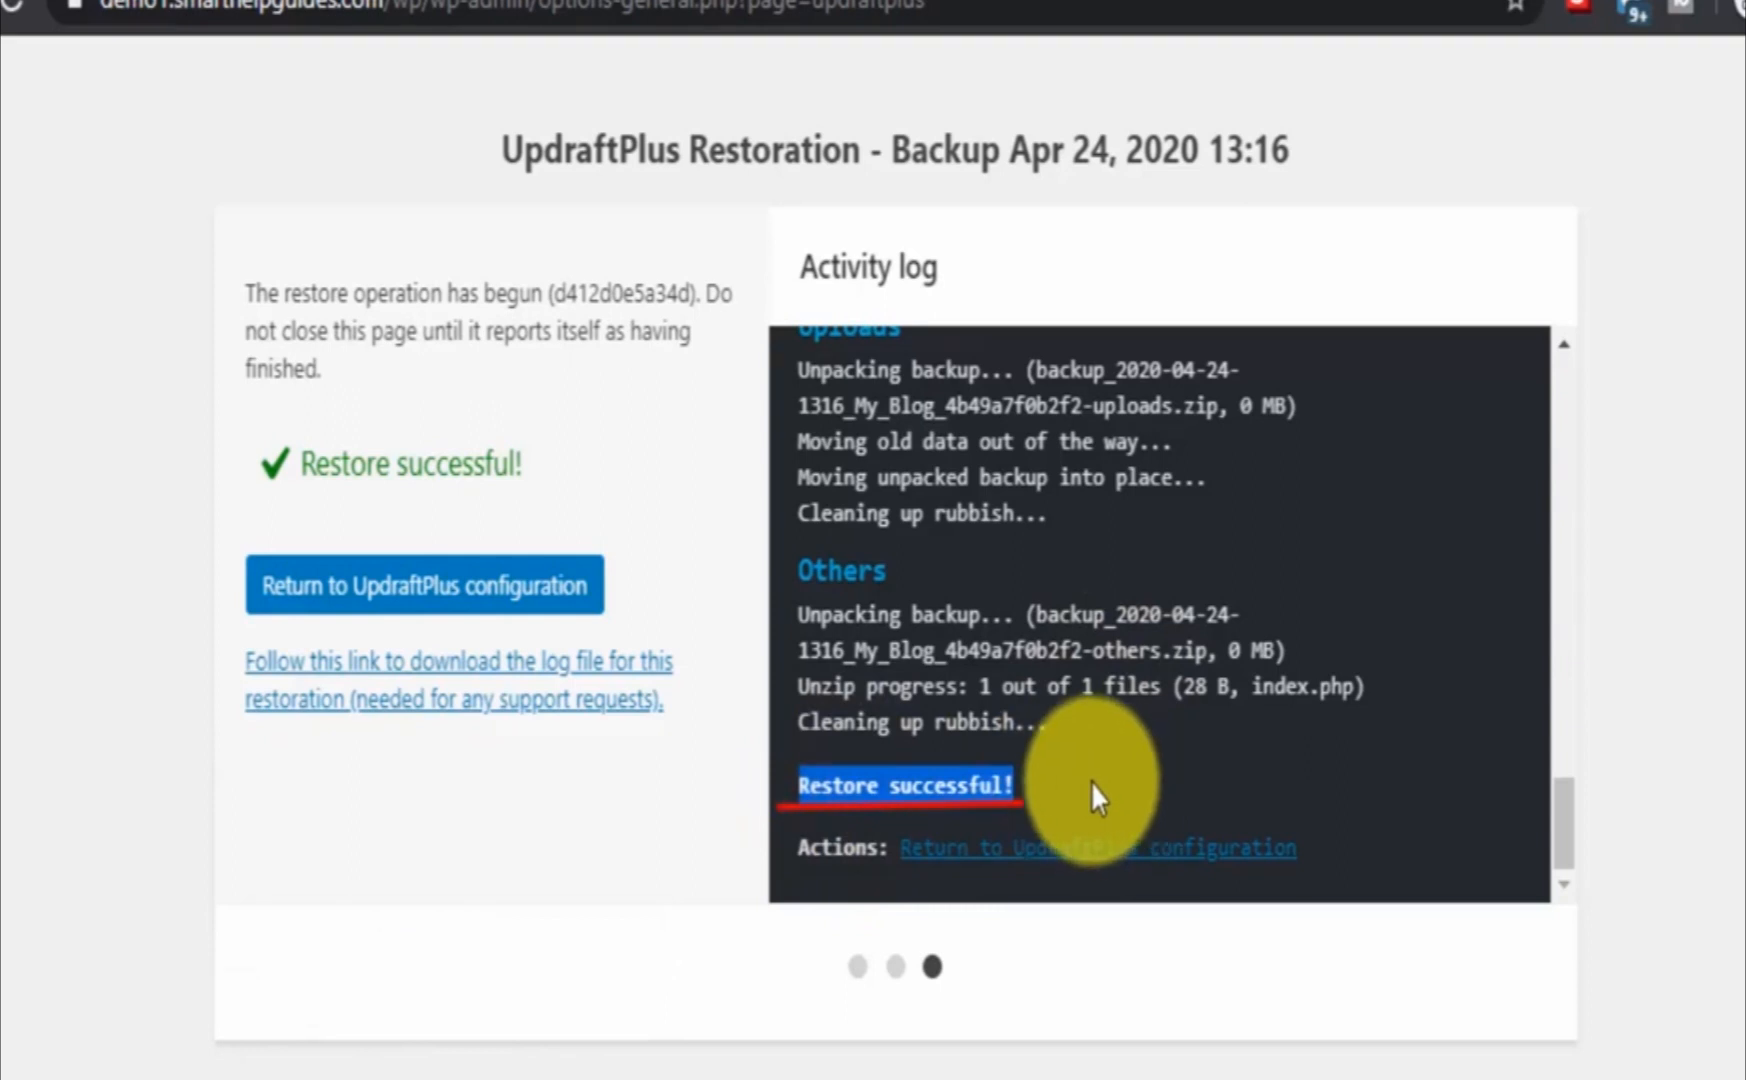
pyautogui.click(1080, 779)
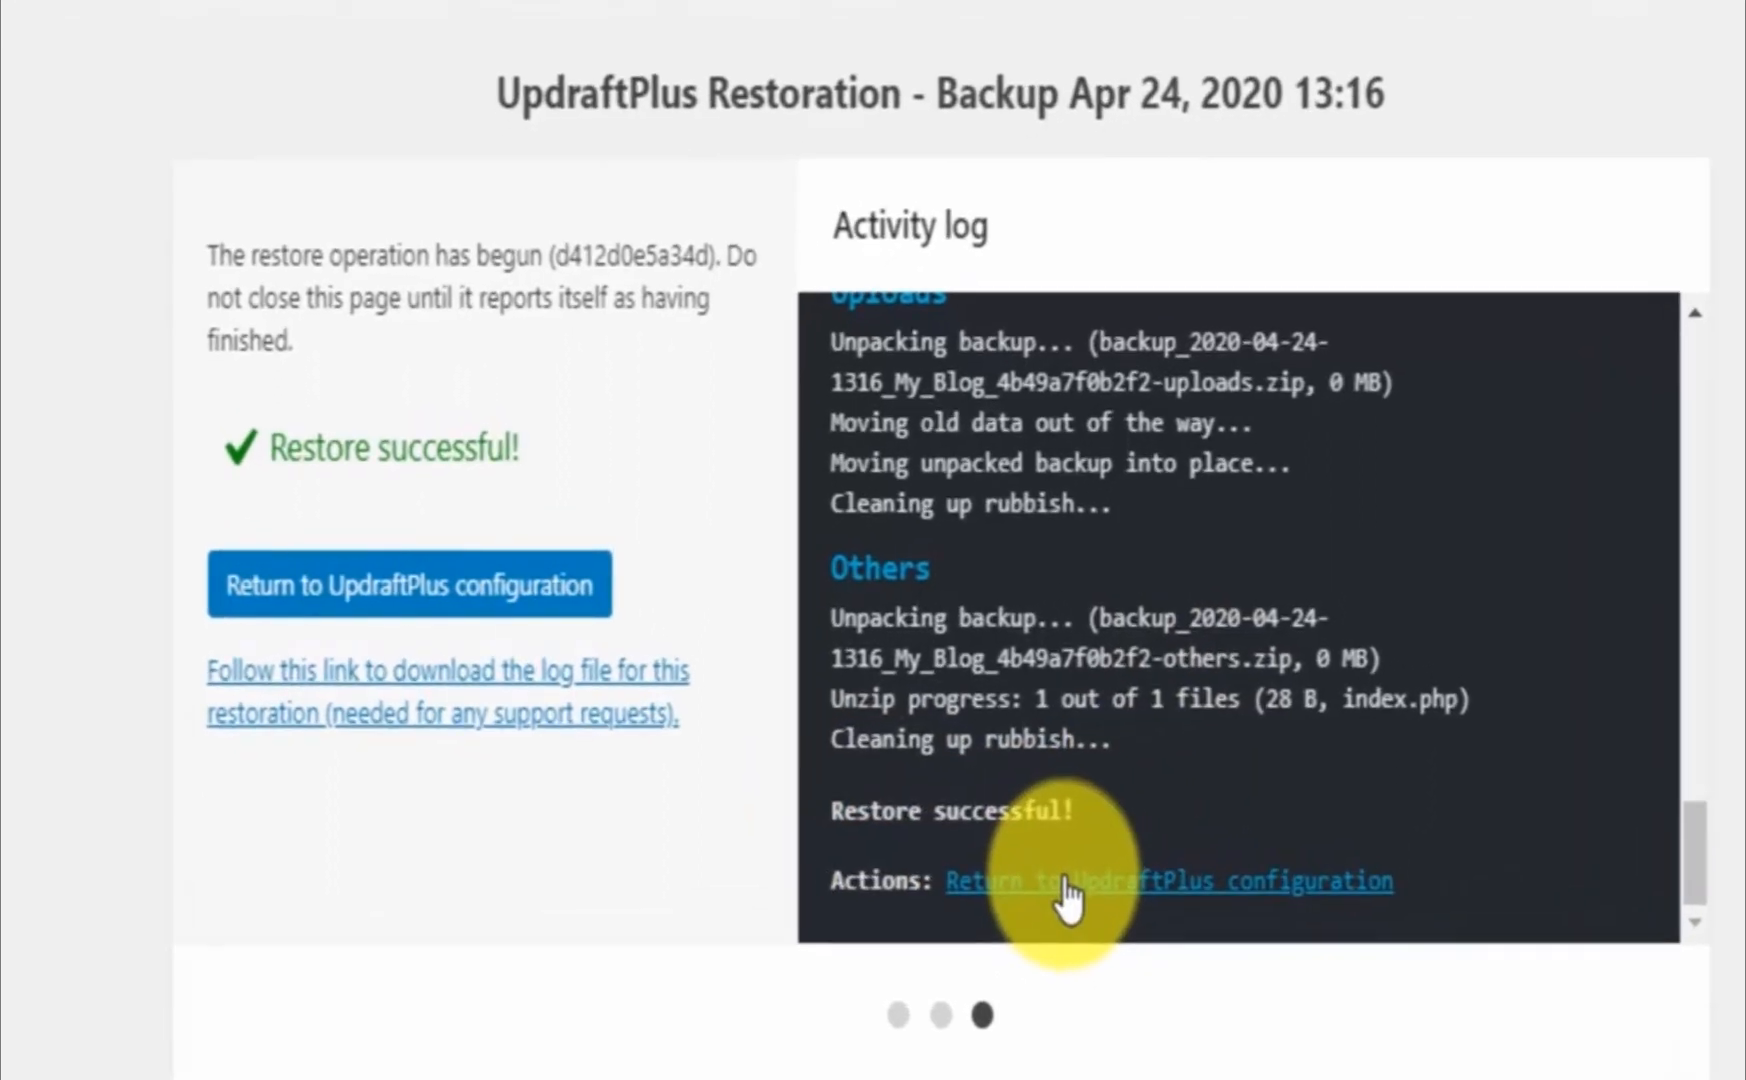
pyautogui.click(389, 597)
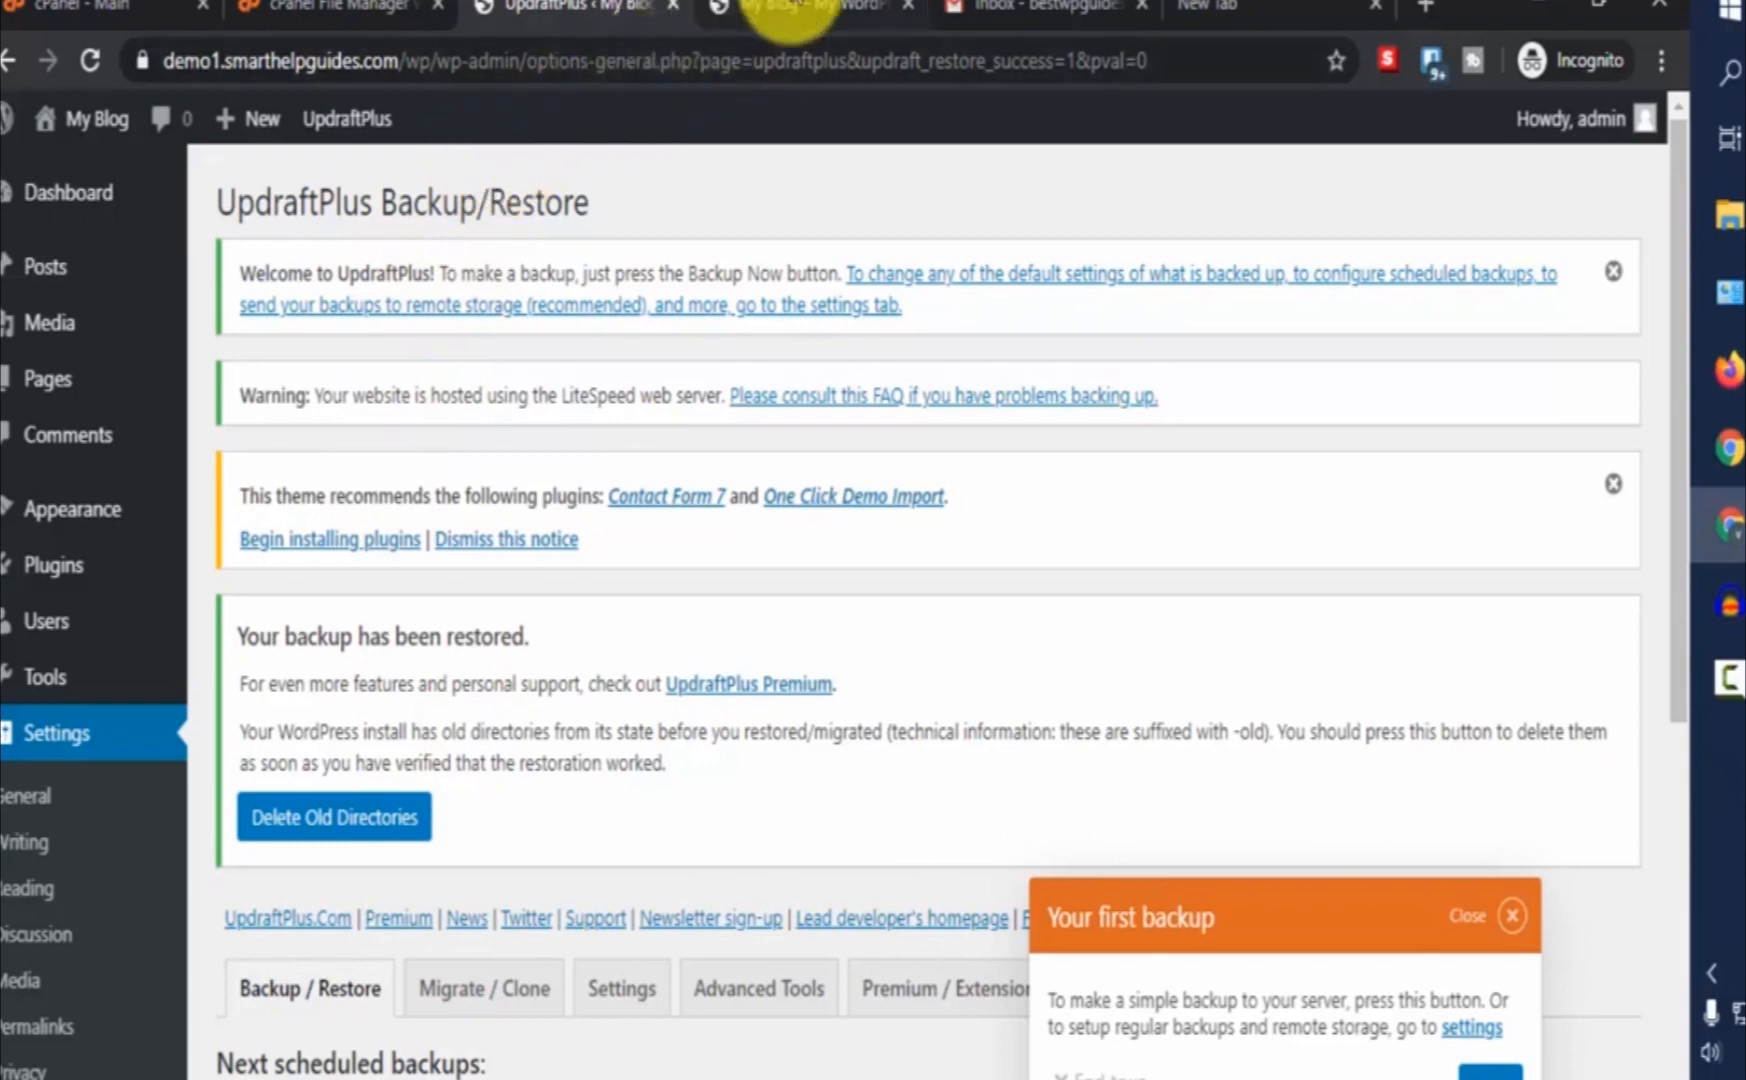
# - Reload the blog's front page in its open tab and check whether the deleted post is listed
pyautogui.click(790, 15)
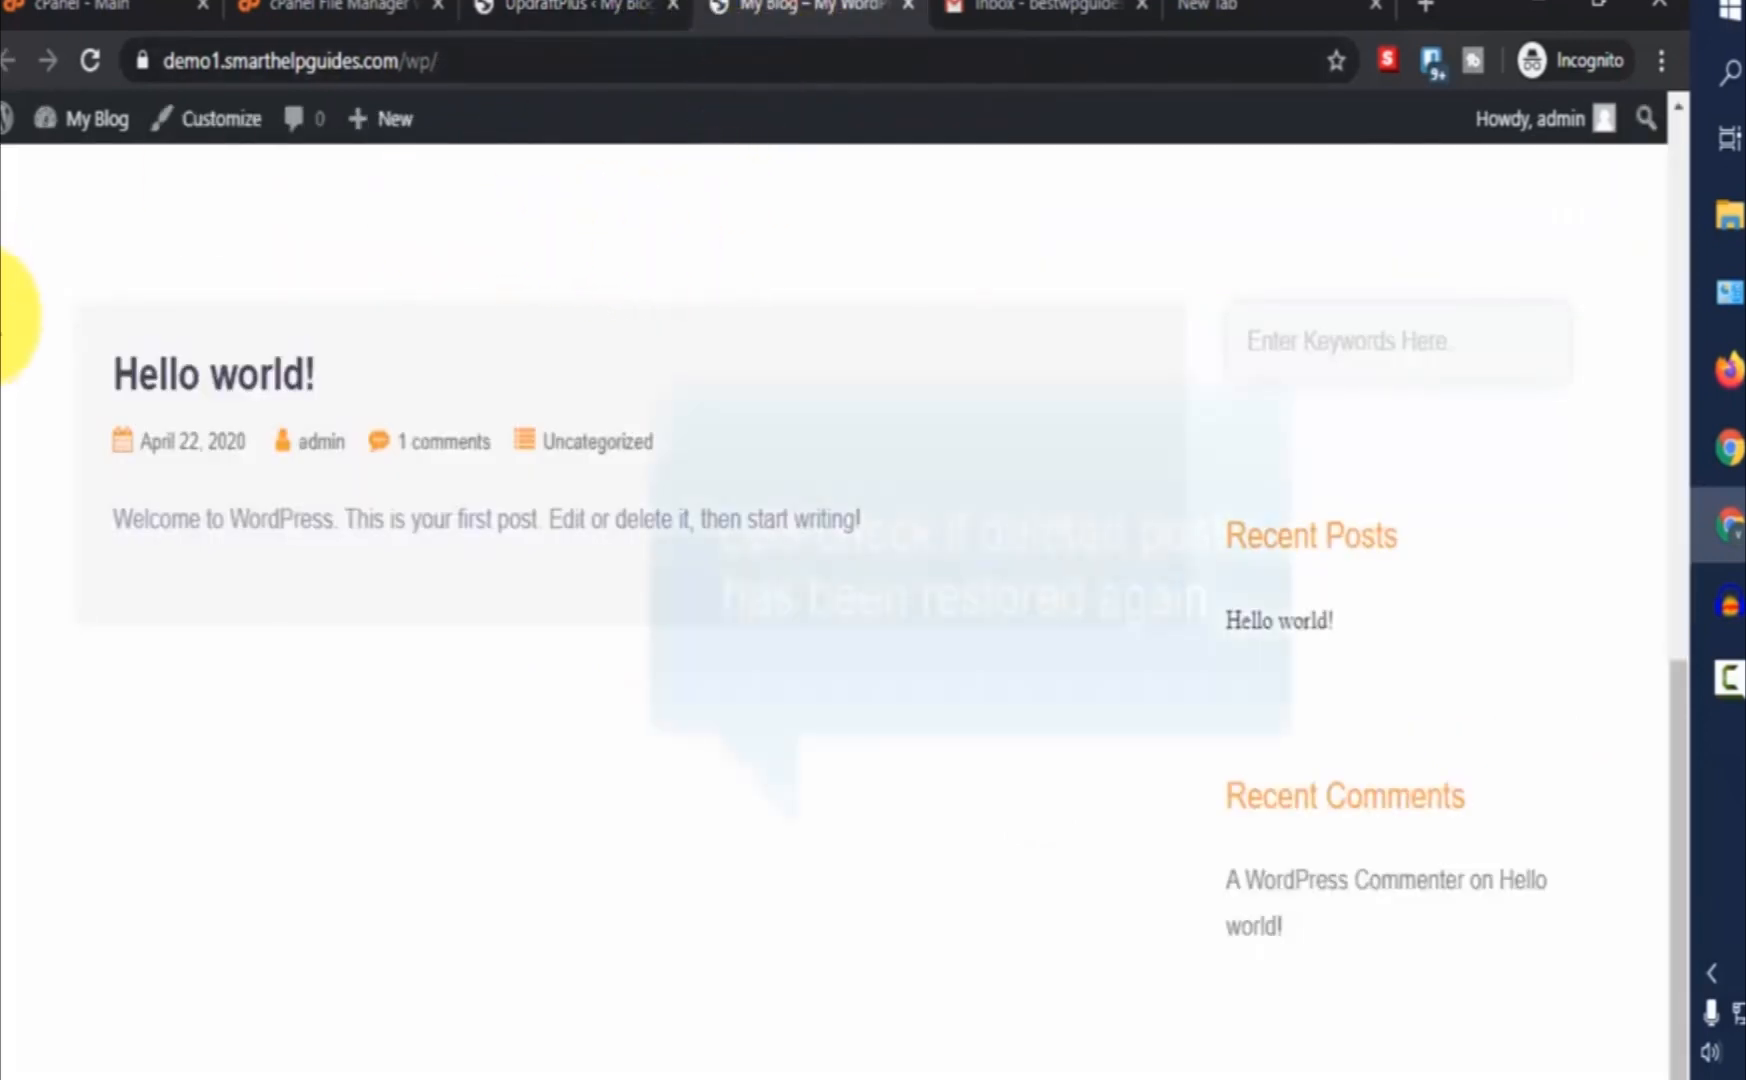
pyautogui.click(90, 60)
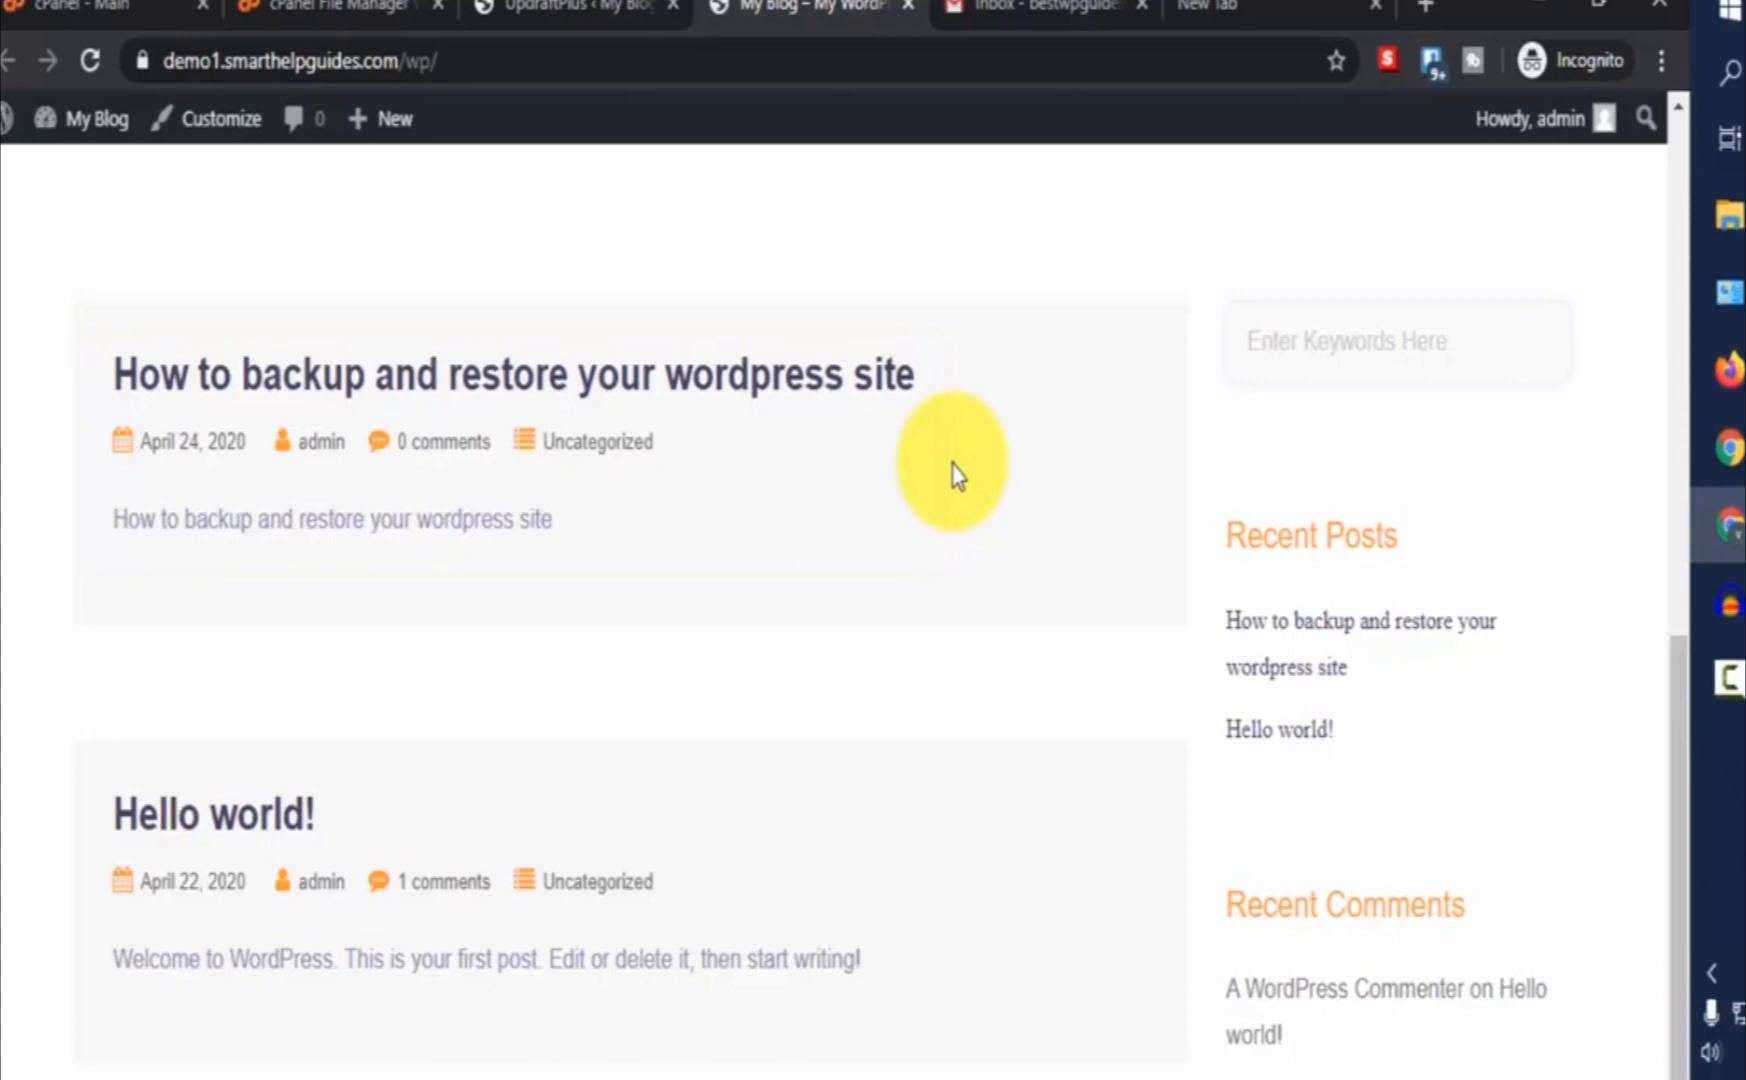
# - Back on the UpdraftPlus admin page, dismiss the first-backup tour and open the plugin's settings
pyautogui.click(555, 14)
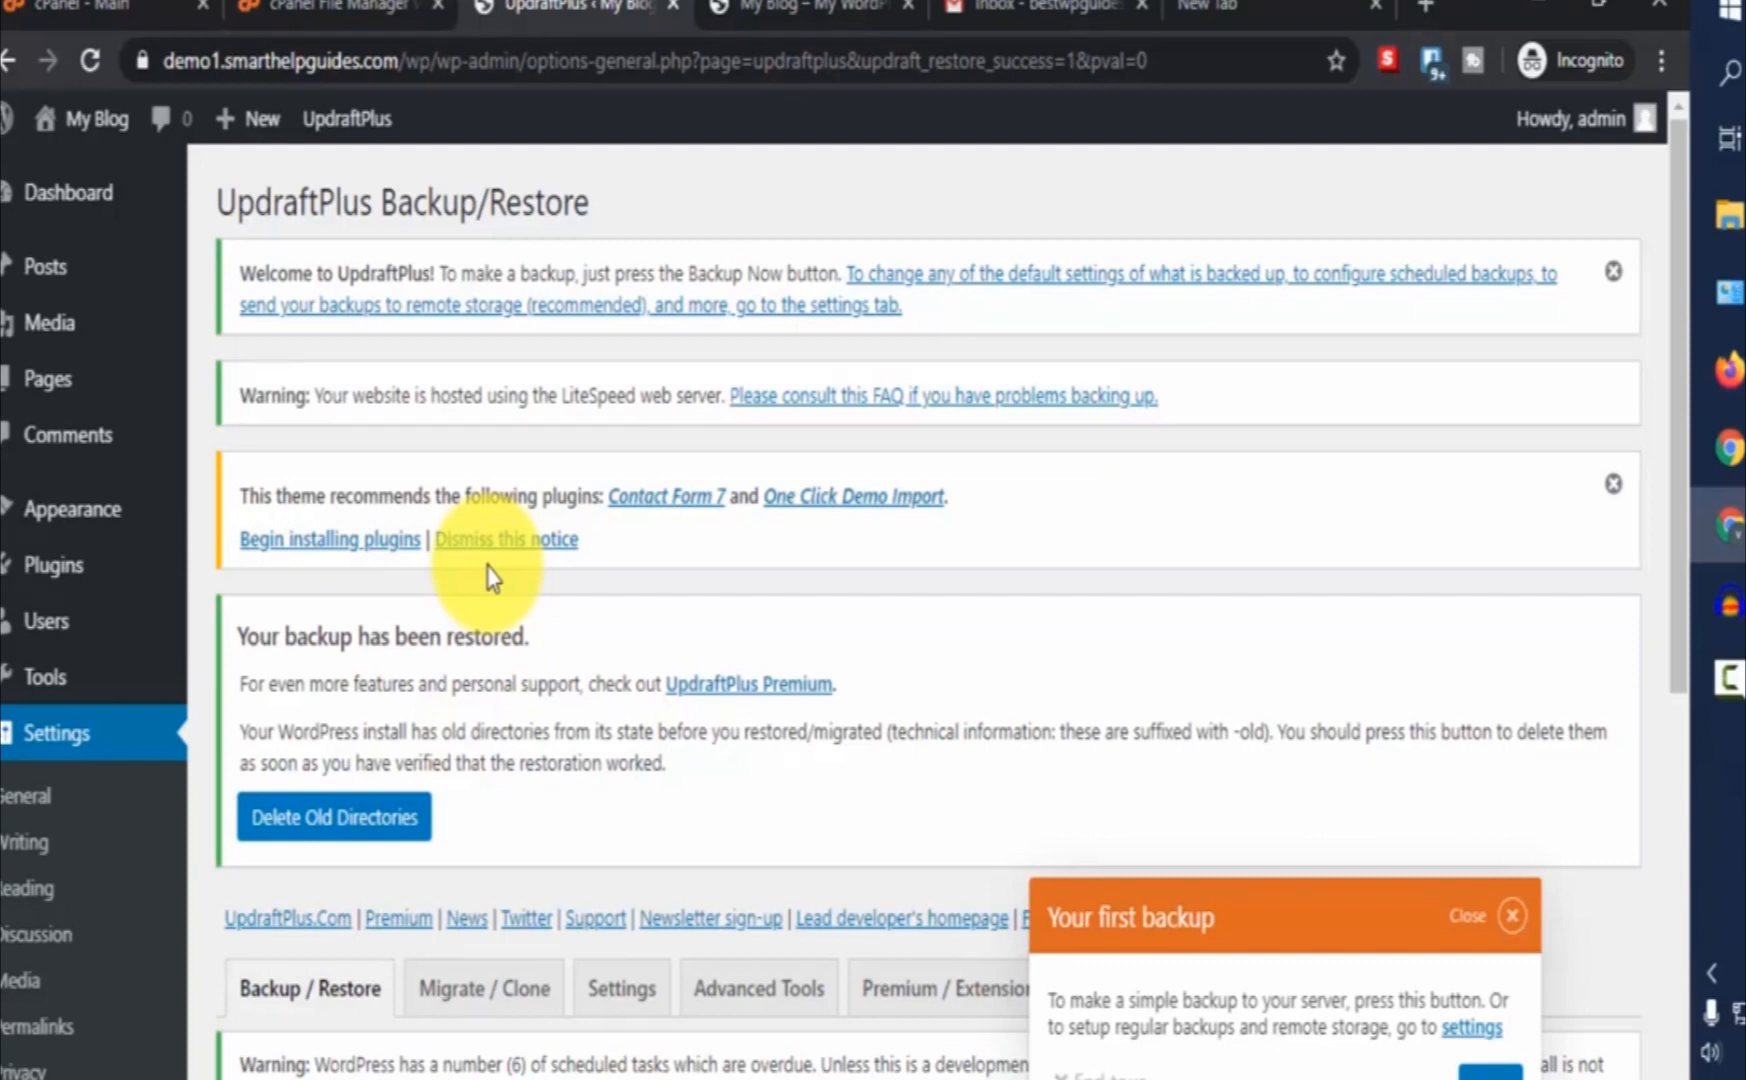
pyautogui.scroll(-2, 1278, 729)
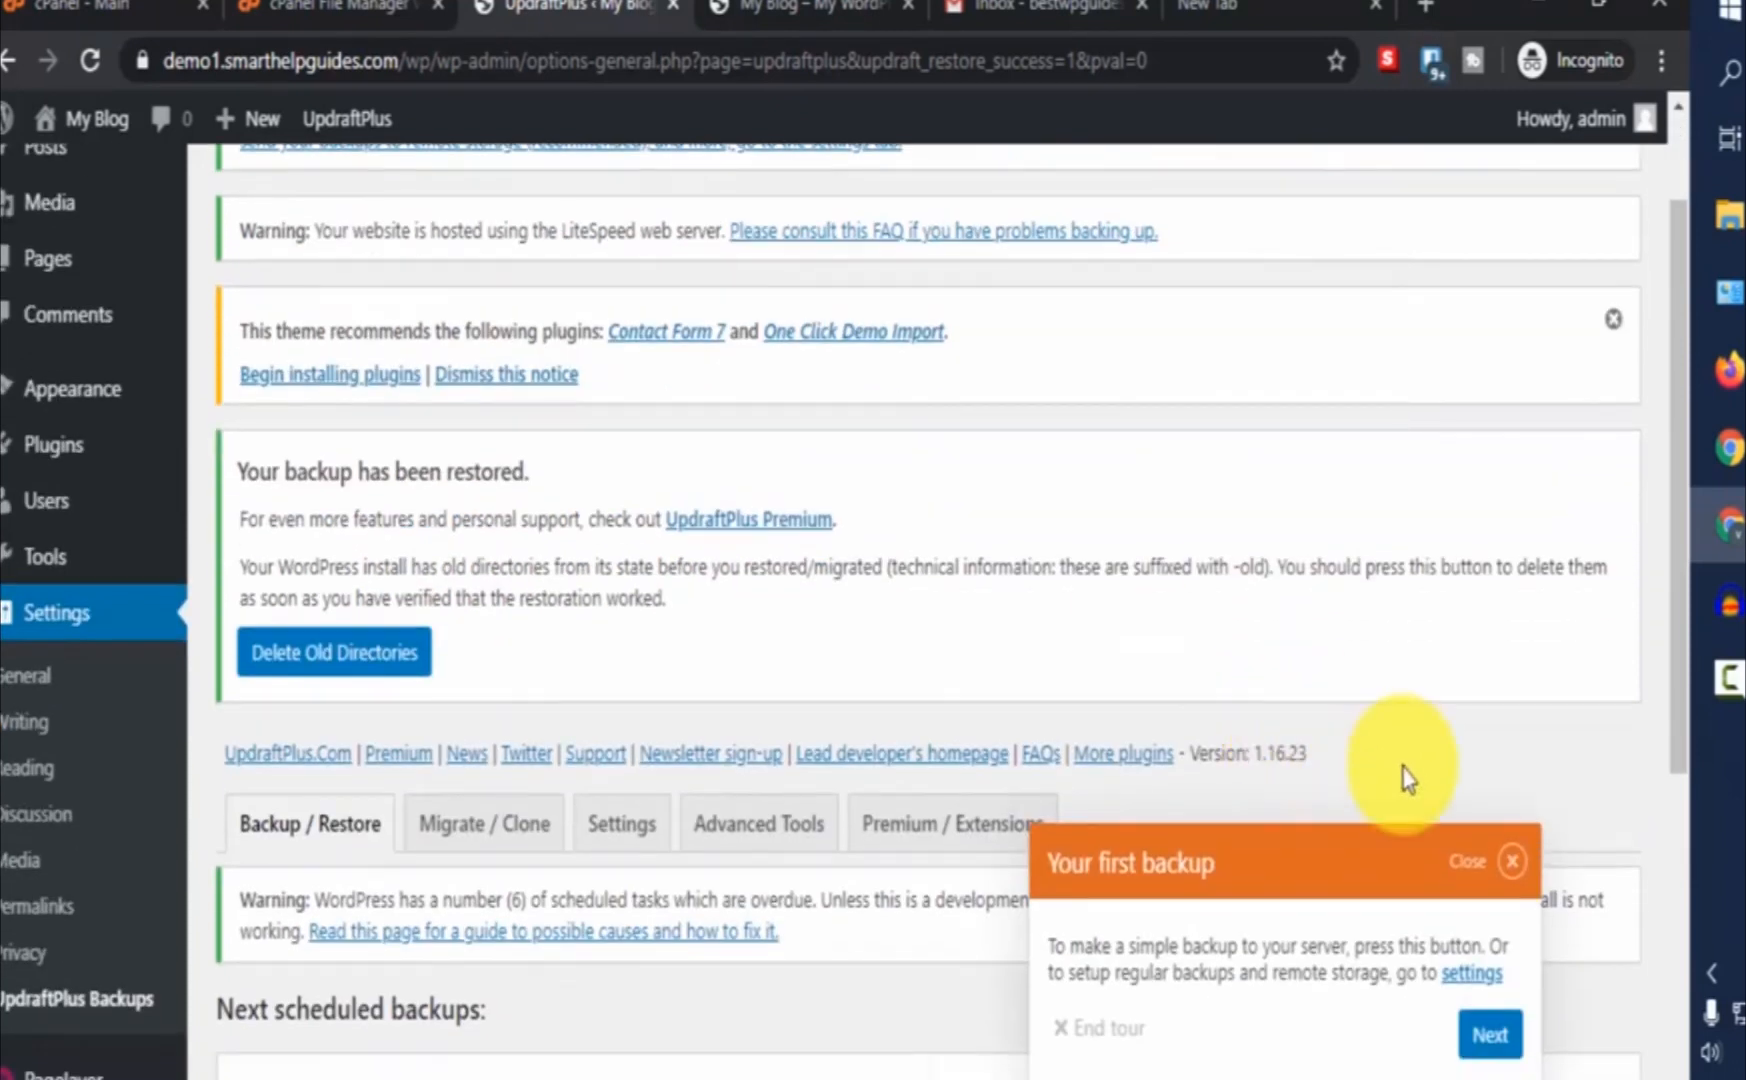
pyautogui.click(1513, 870)
pyautogui.scroll(-8, 1481, 760)
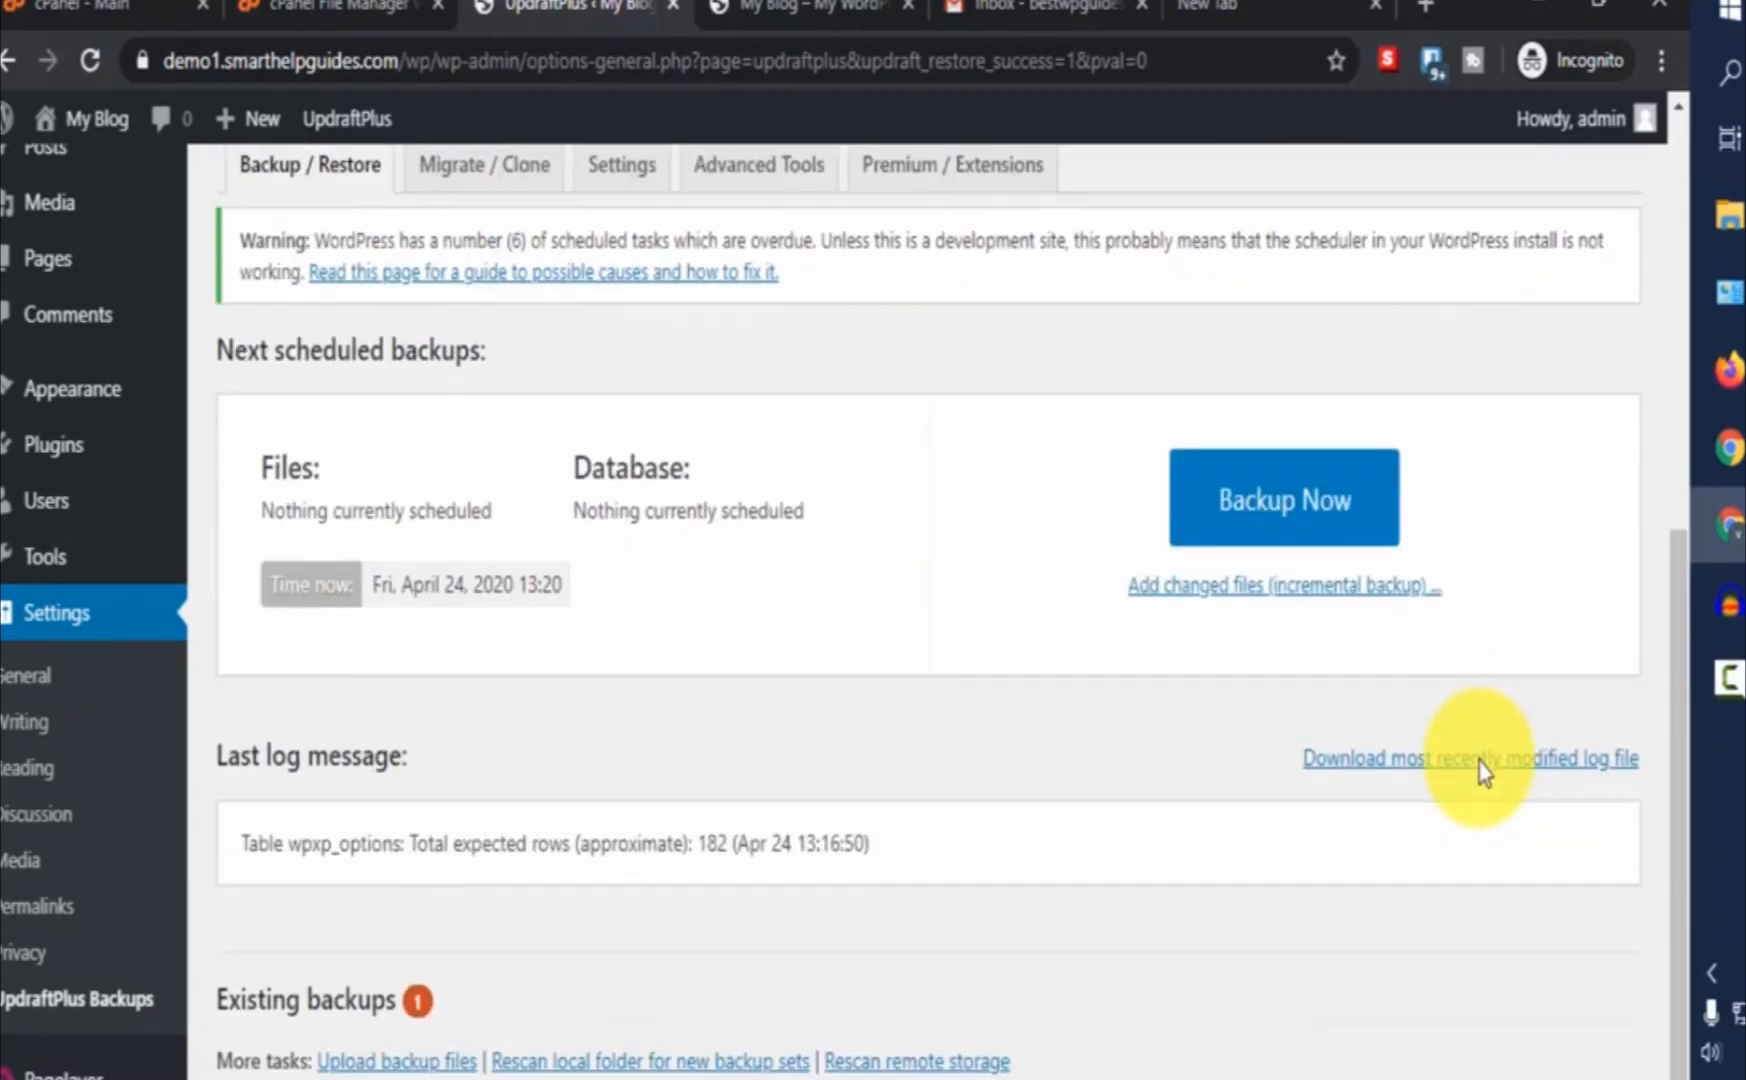
pyautogui.scroll(2, 1483, 770)
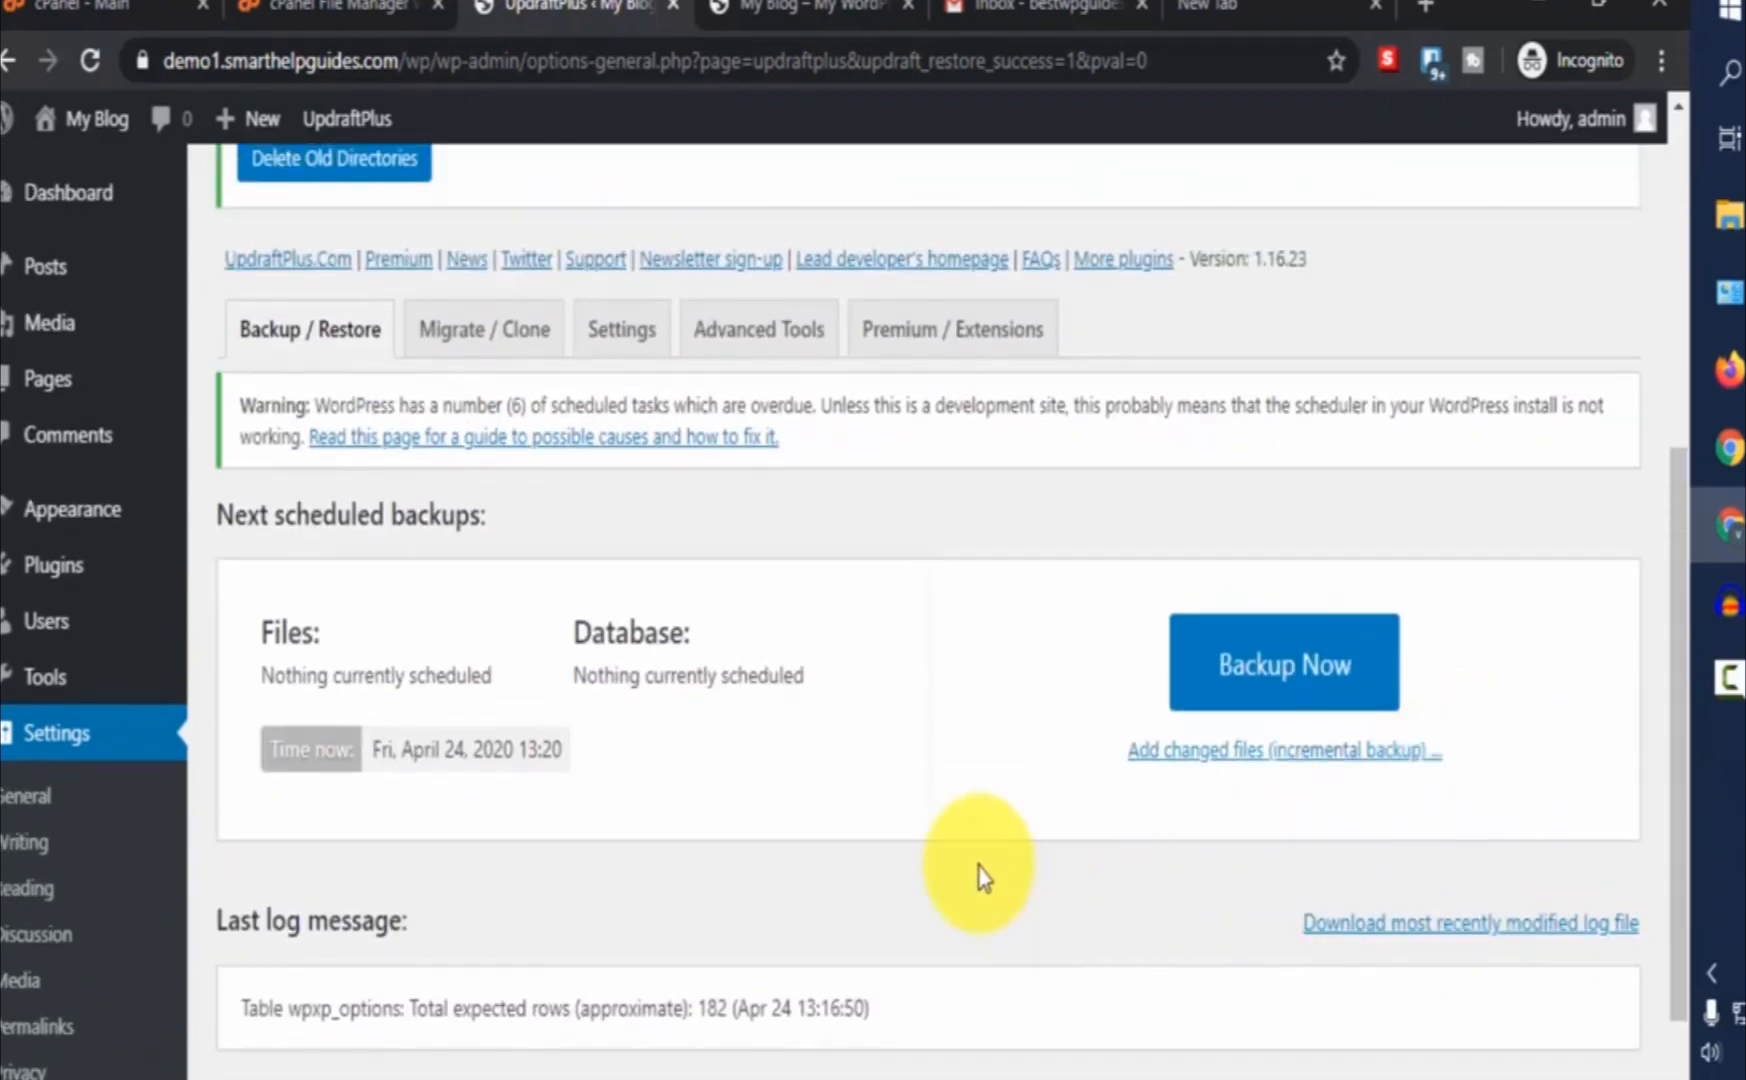
pyautogui.scroll(-1, 1688, 816)
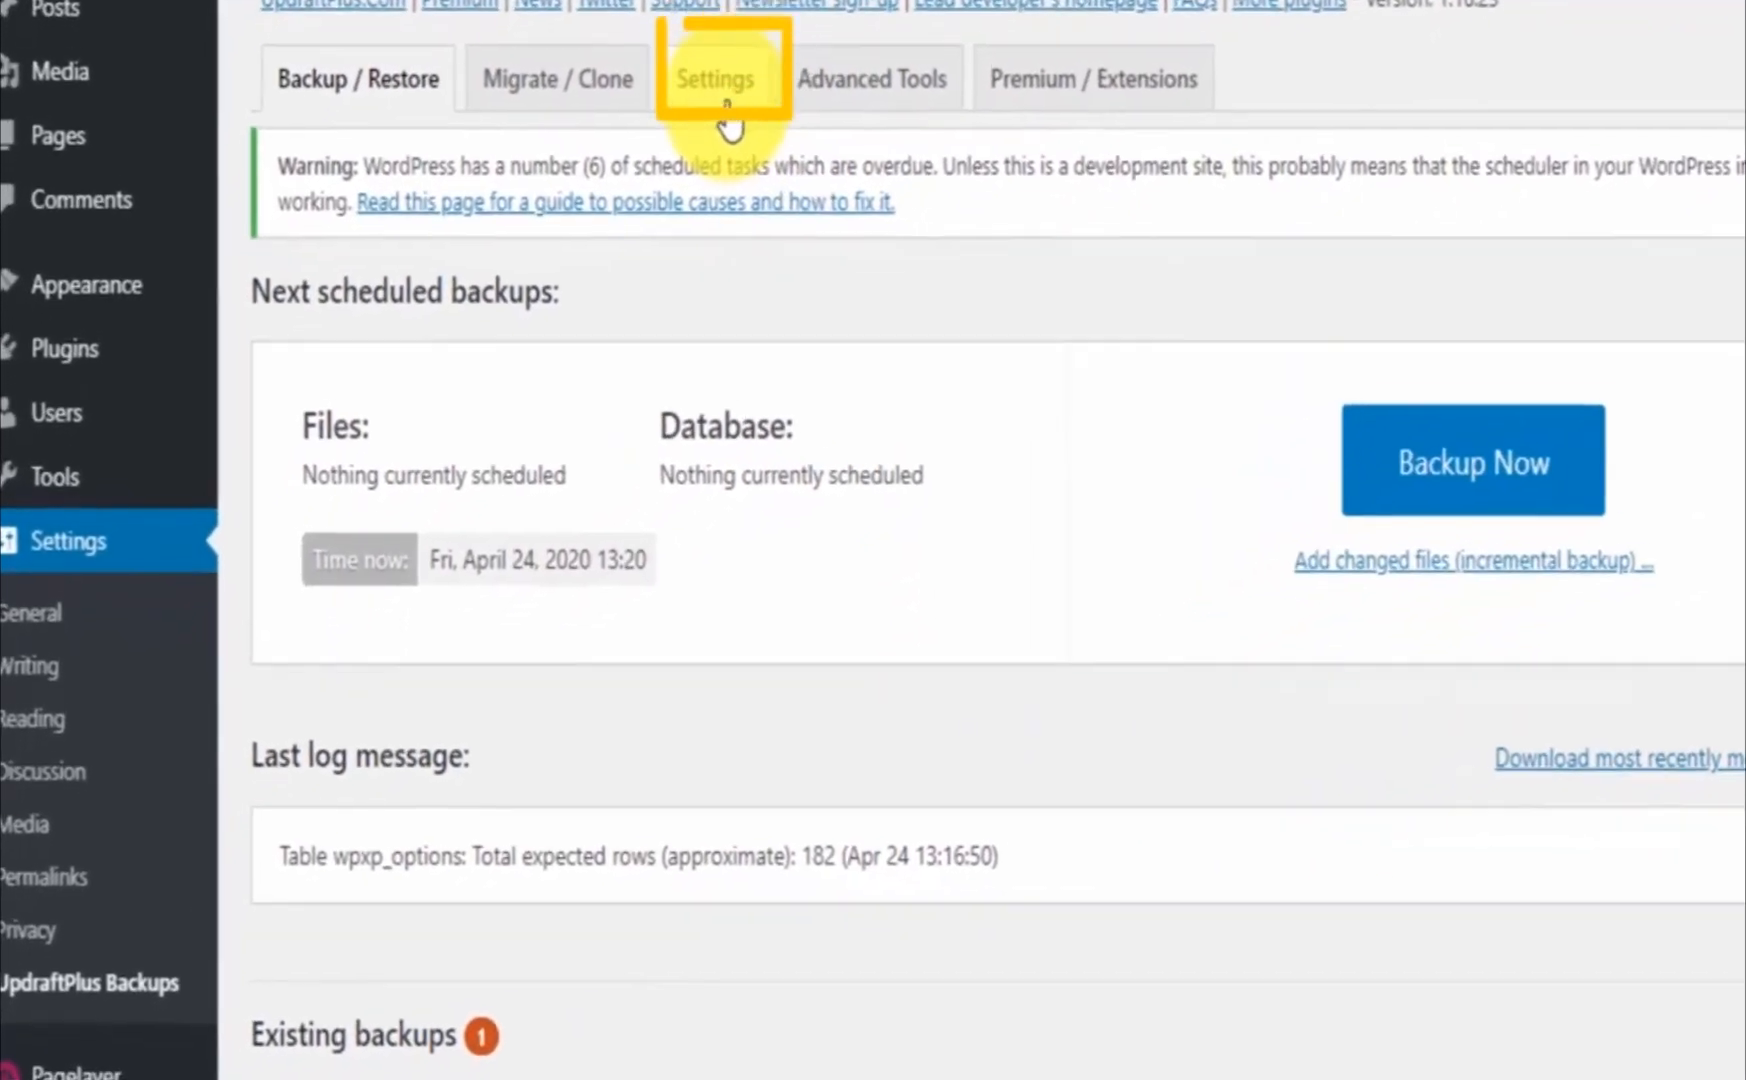
pyautogui.click(628, 228)
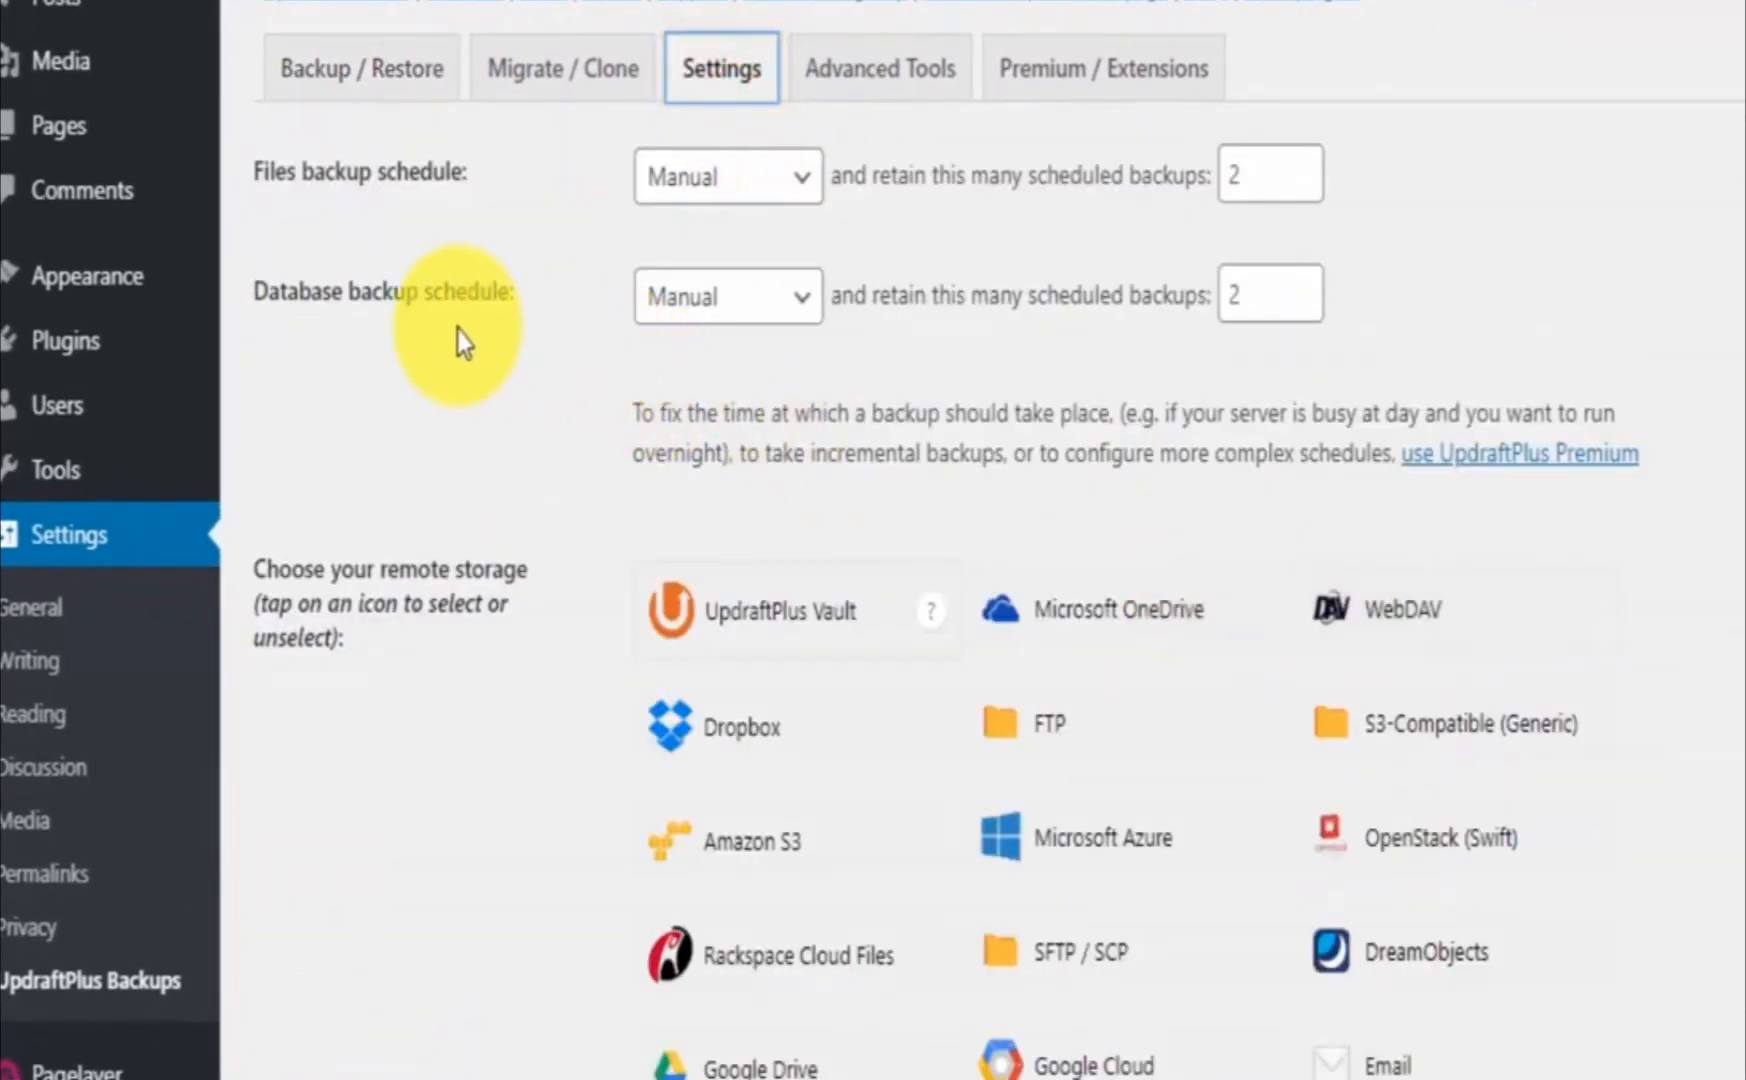
# - Set the files backup schedule to Daily, retaining 7 scheduled backups
pyautogui.moveTo(262, 165); pyautogui.dragTo(419, 180)
pyautogui.click(468, 220)
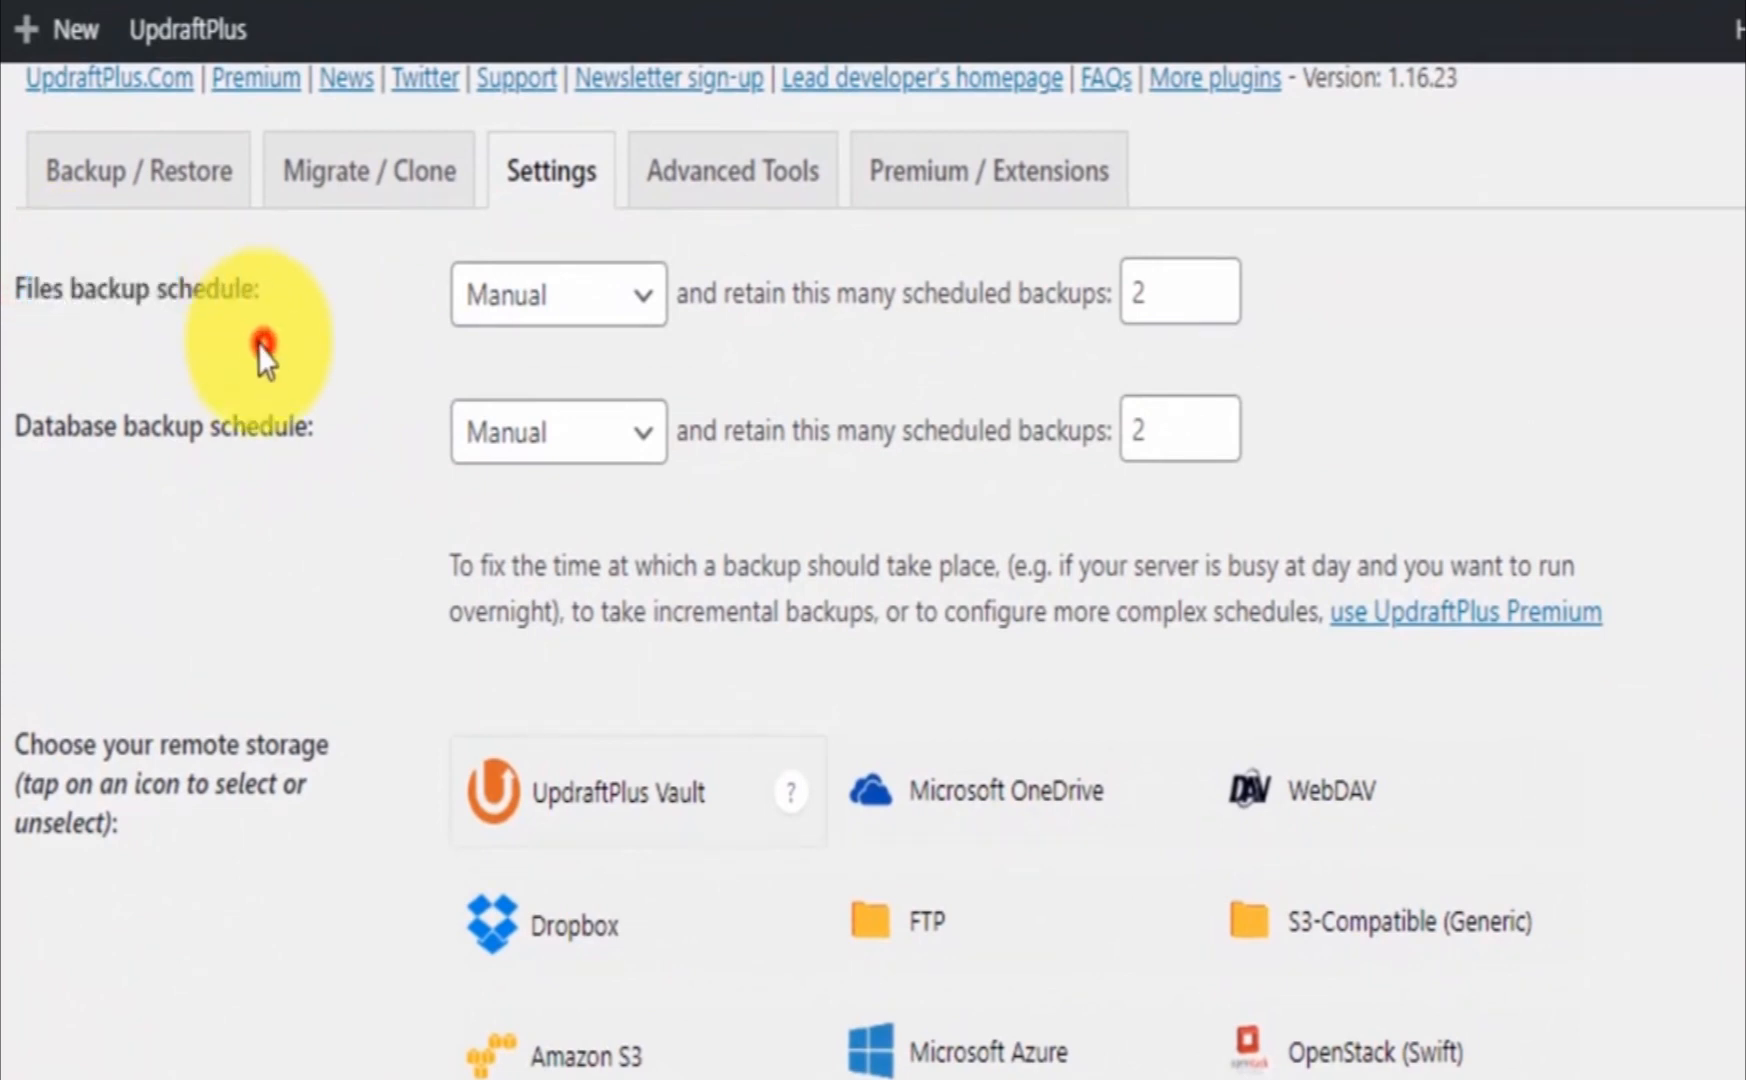
pyautogui.click(563, 295)
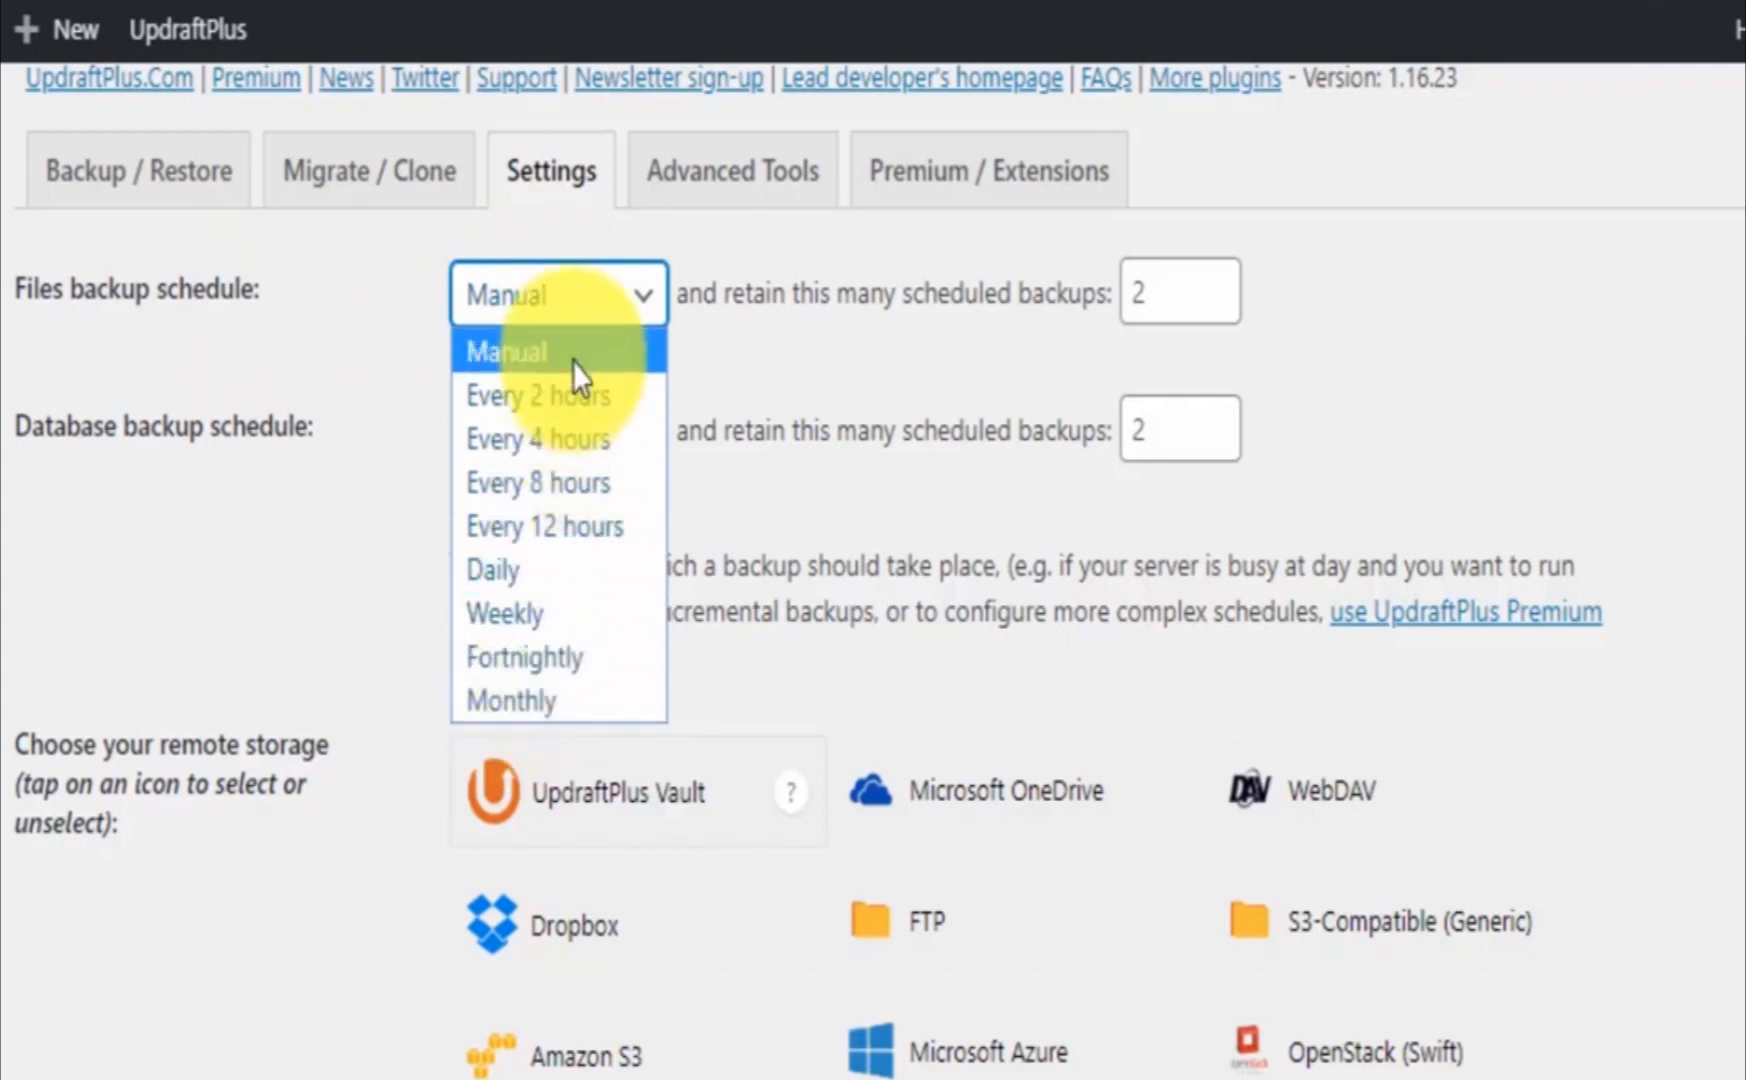
pyautogui.click(542, 572)
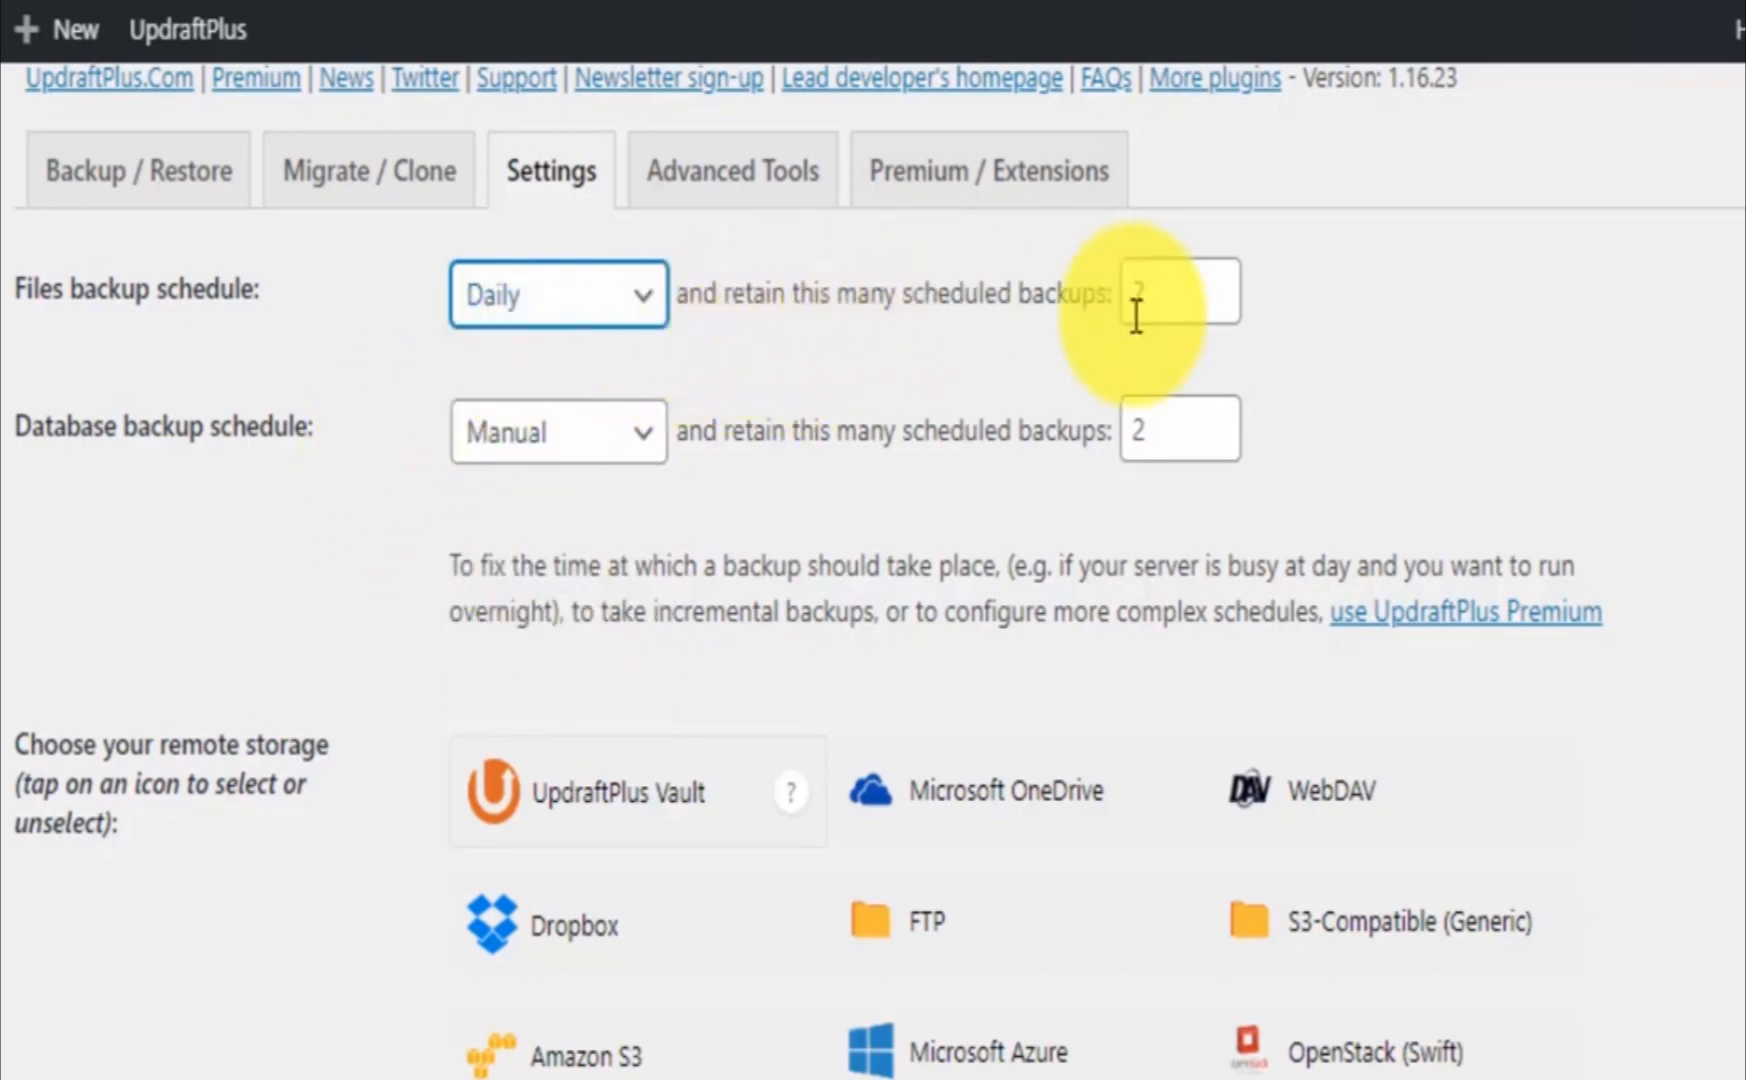
pyautogui.doubleClick(1167, 296)
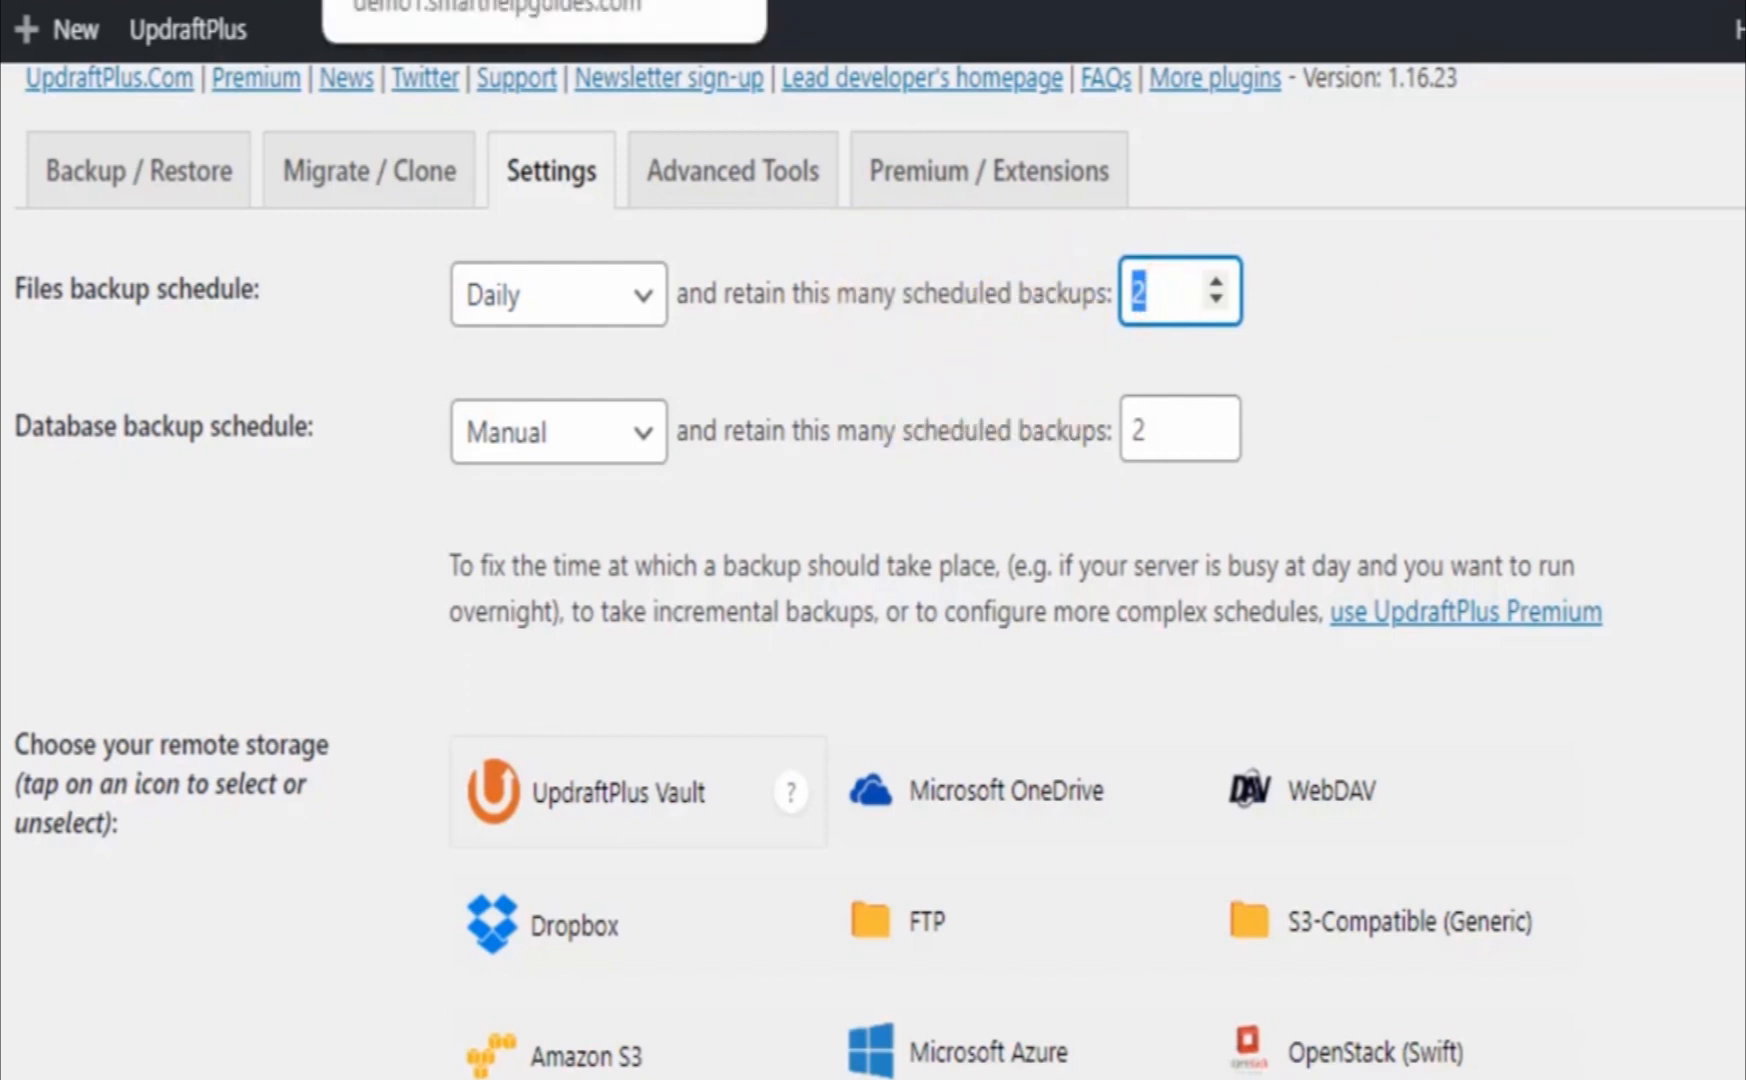
pyautogui.write('7')
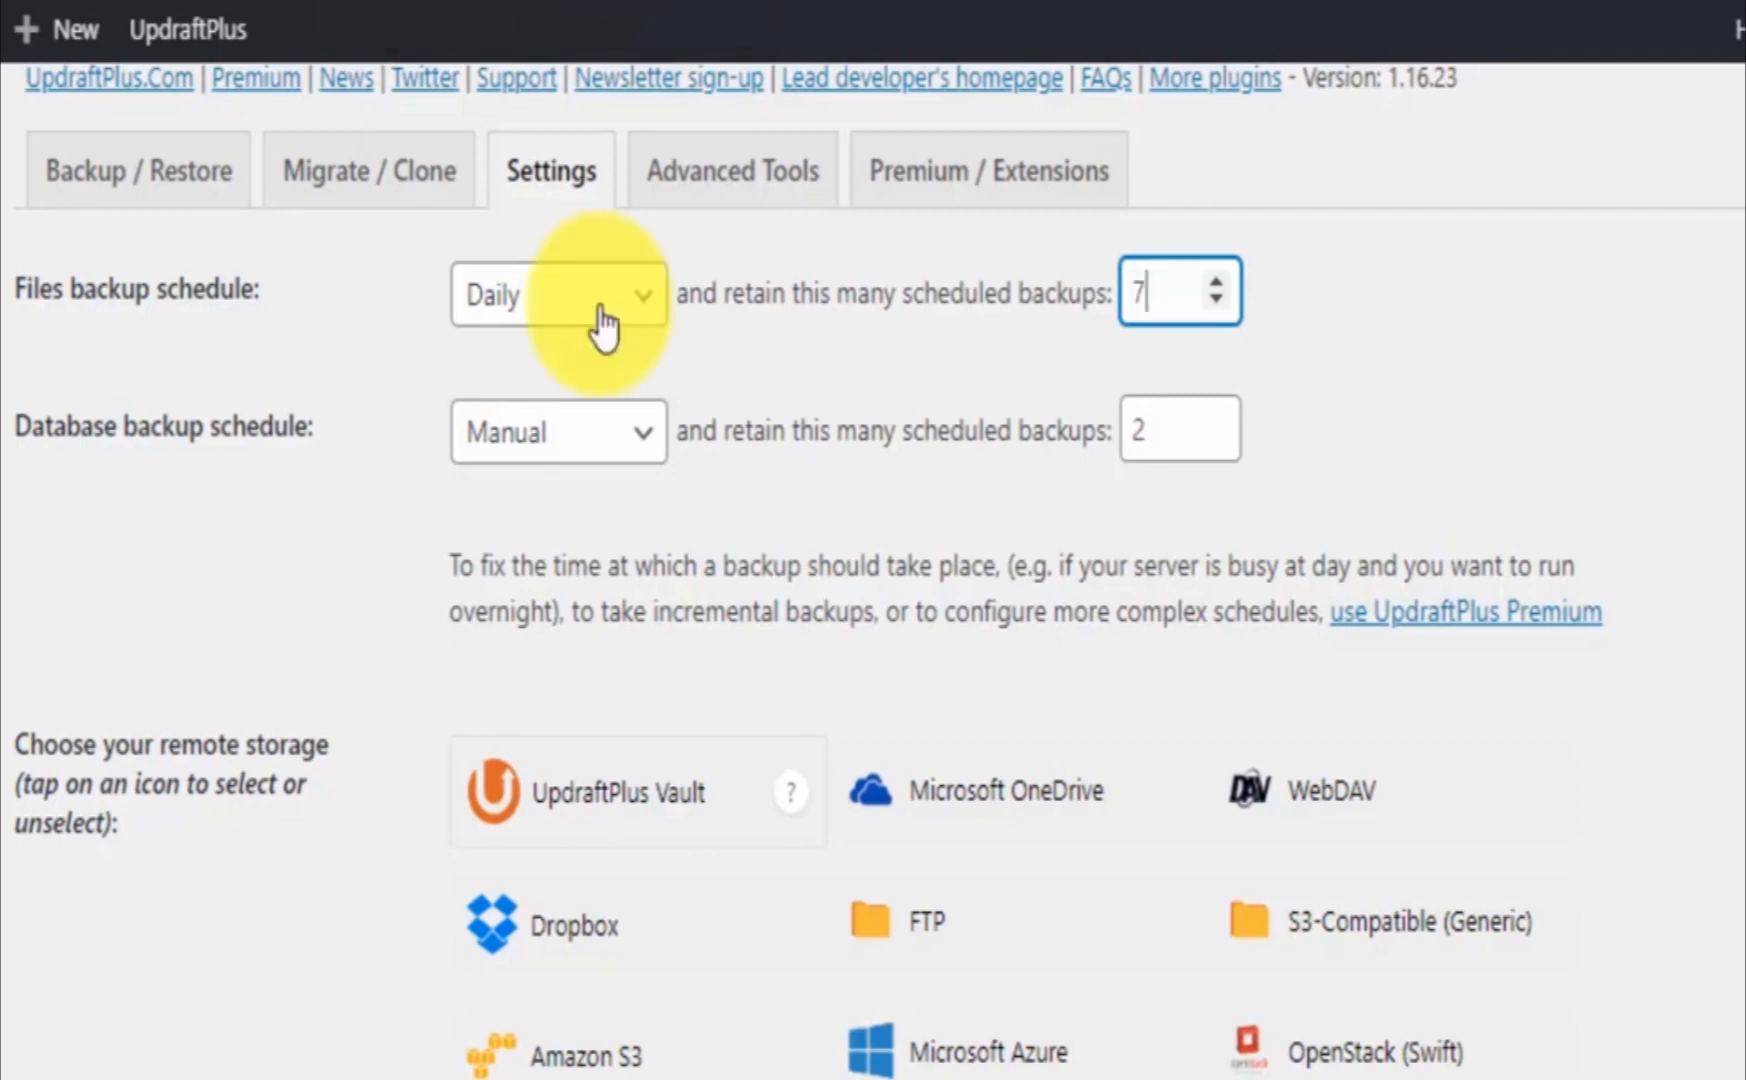
# - Set the database backup schedule to Daily, retaining 7 scheduled backups
pyautogui.click(601, 437)
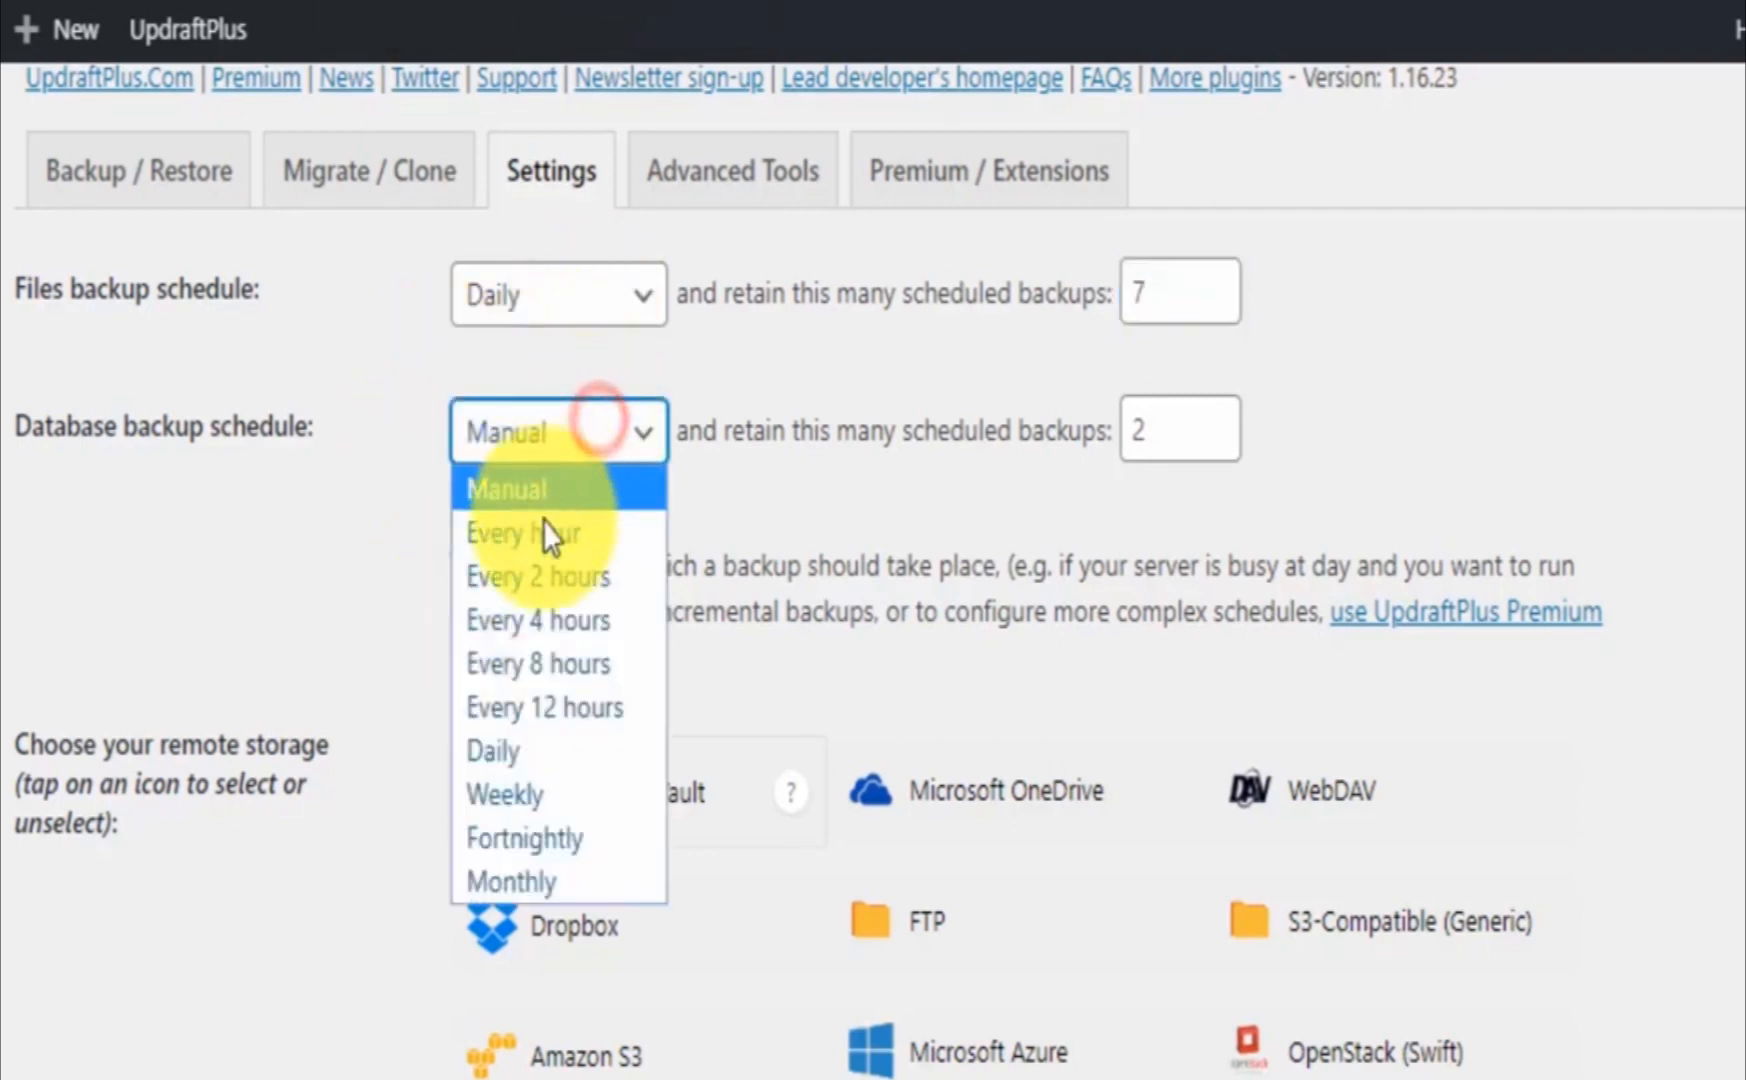
pyautogui.click(516, 740)
pyautogui.click(1228, 412)
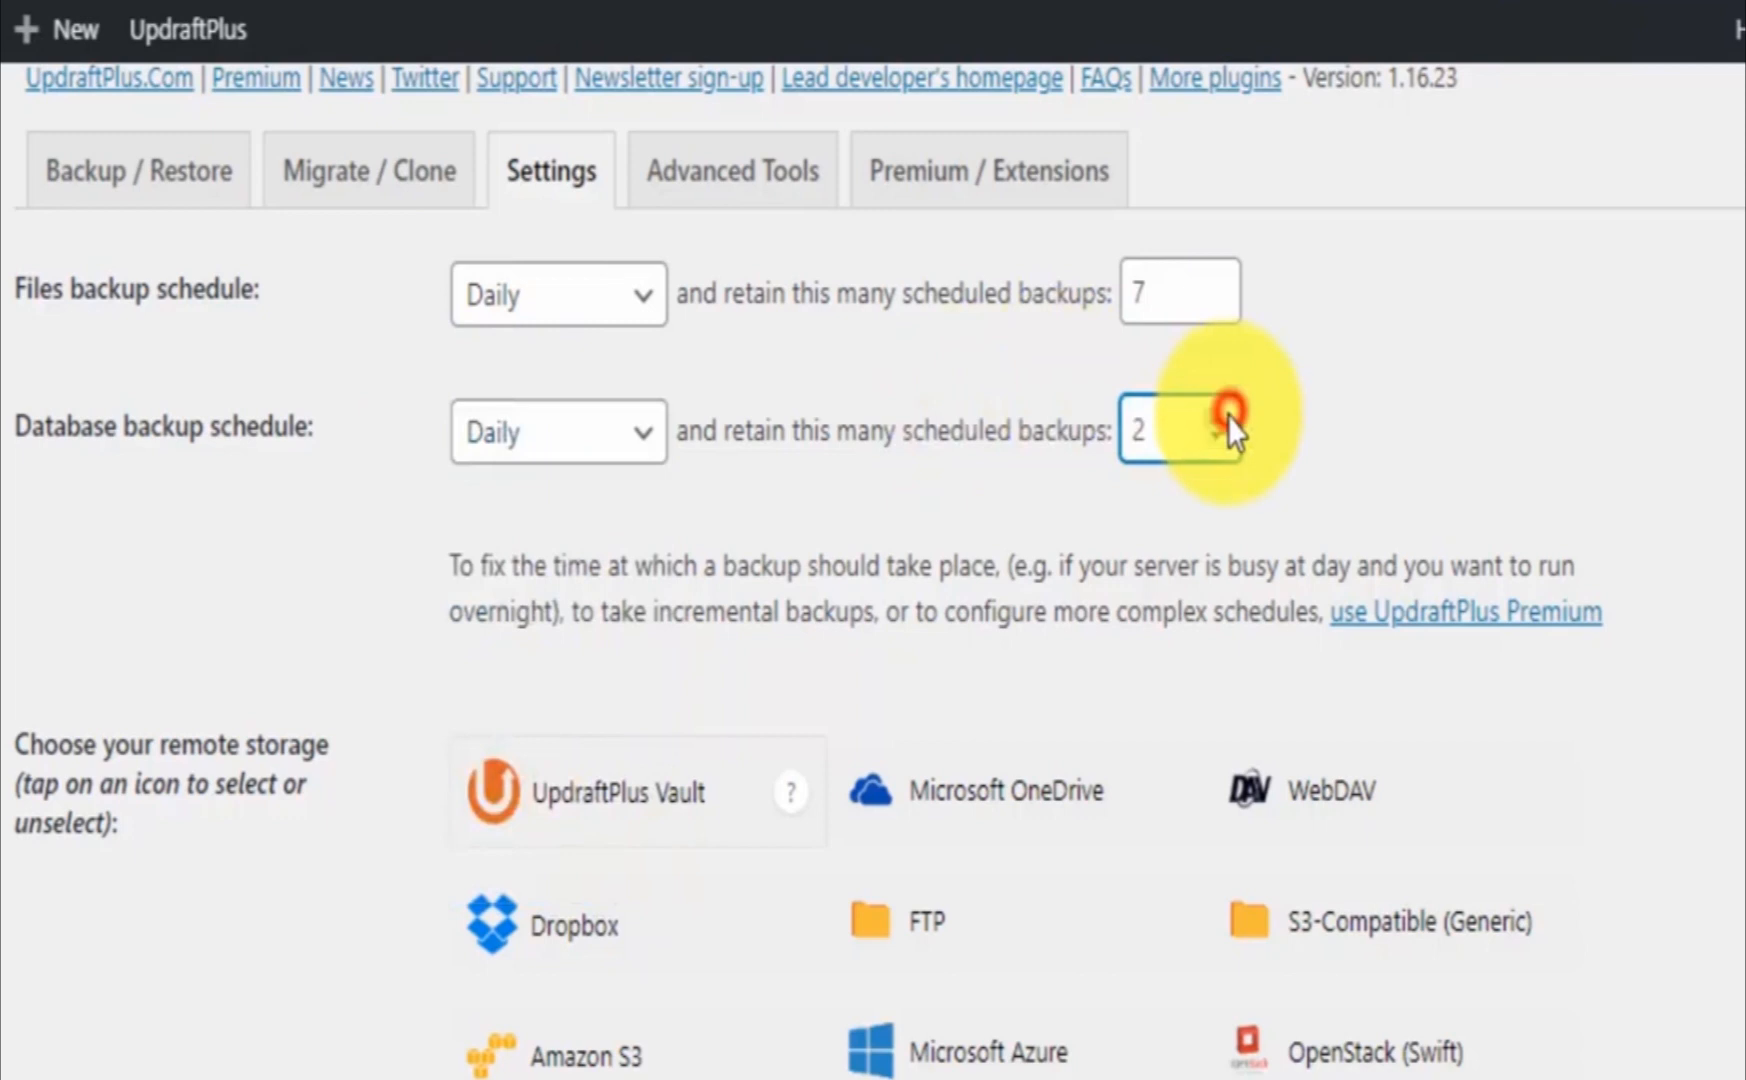
pyautogui.doubleClick(1200, 416)
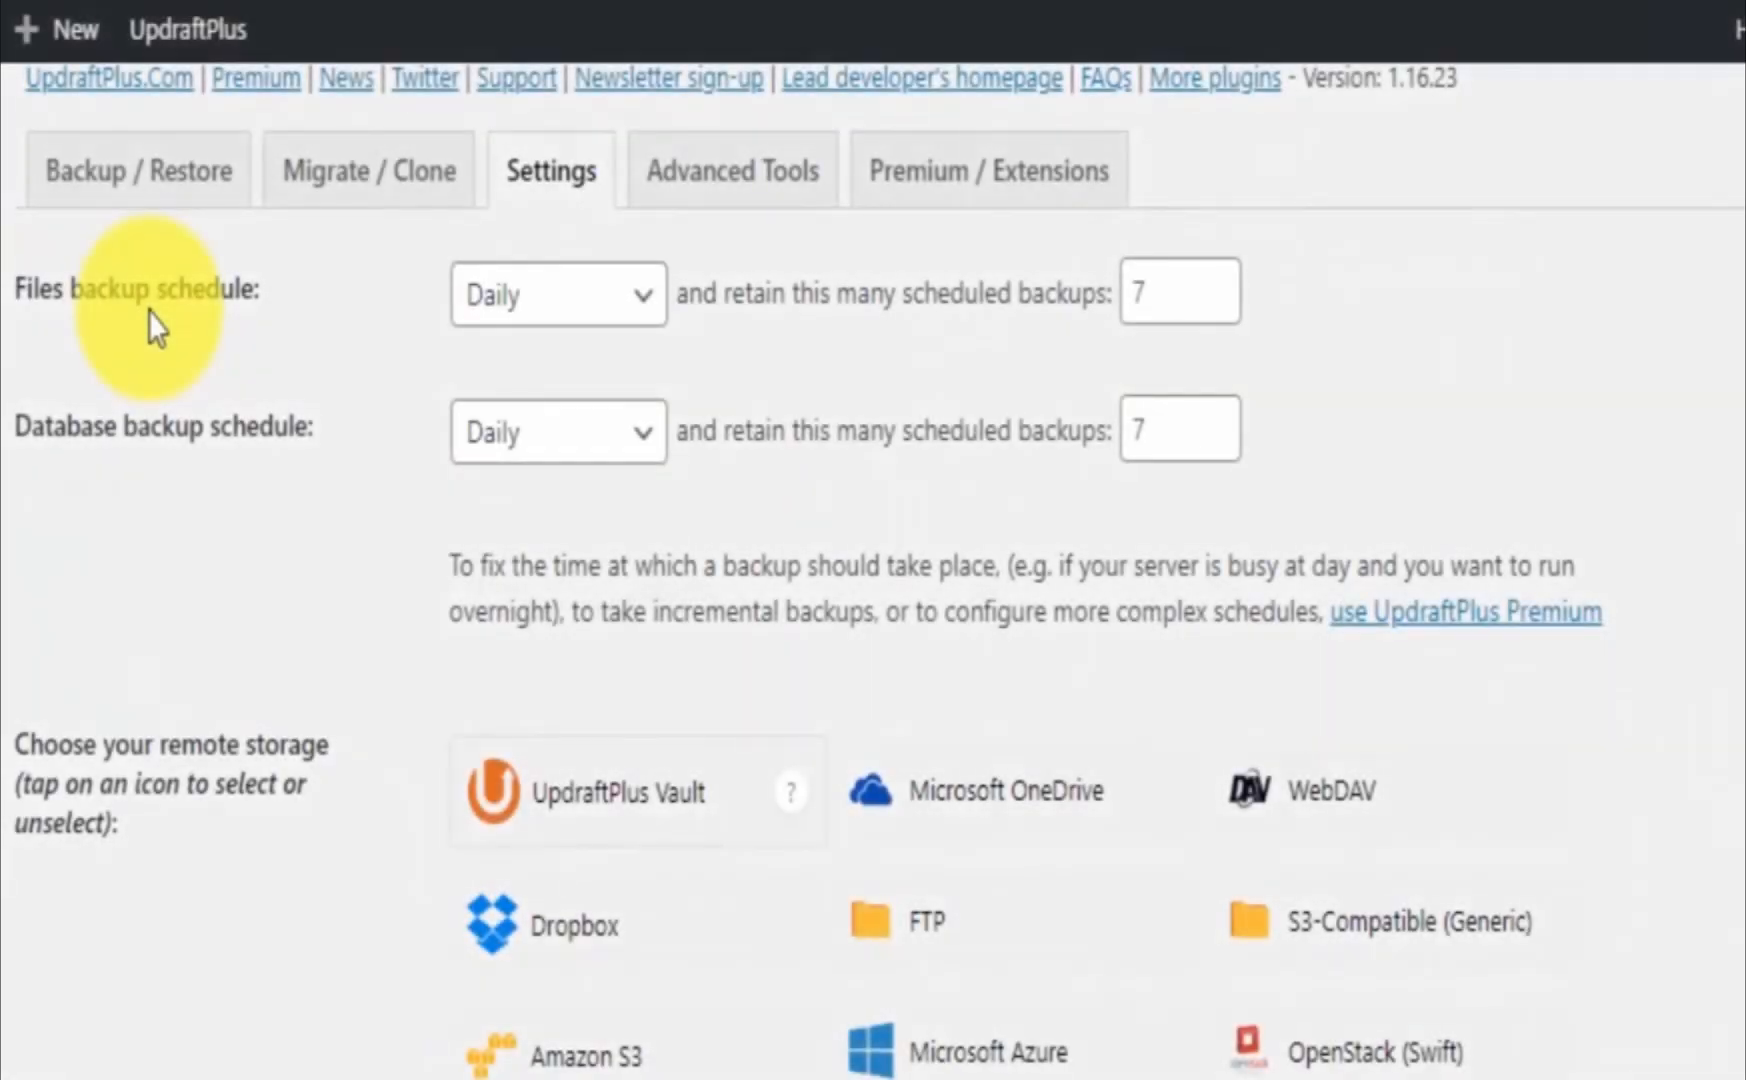
# - Choose Google Drive as the remote storage for the backups and view its options
pyautogui.scroll(-4, 51, 735)
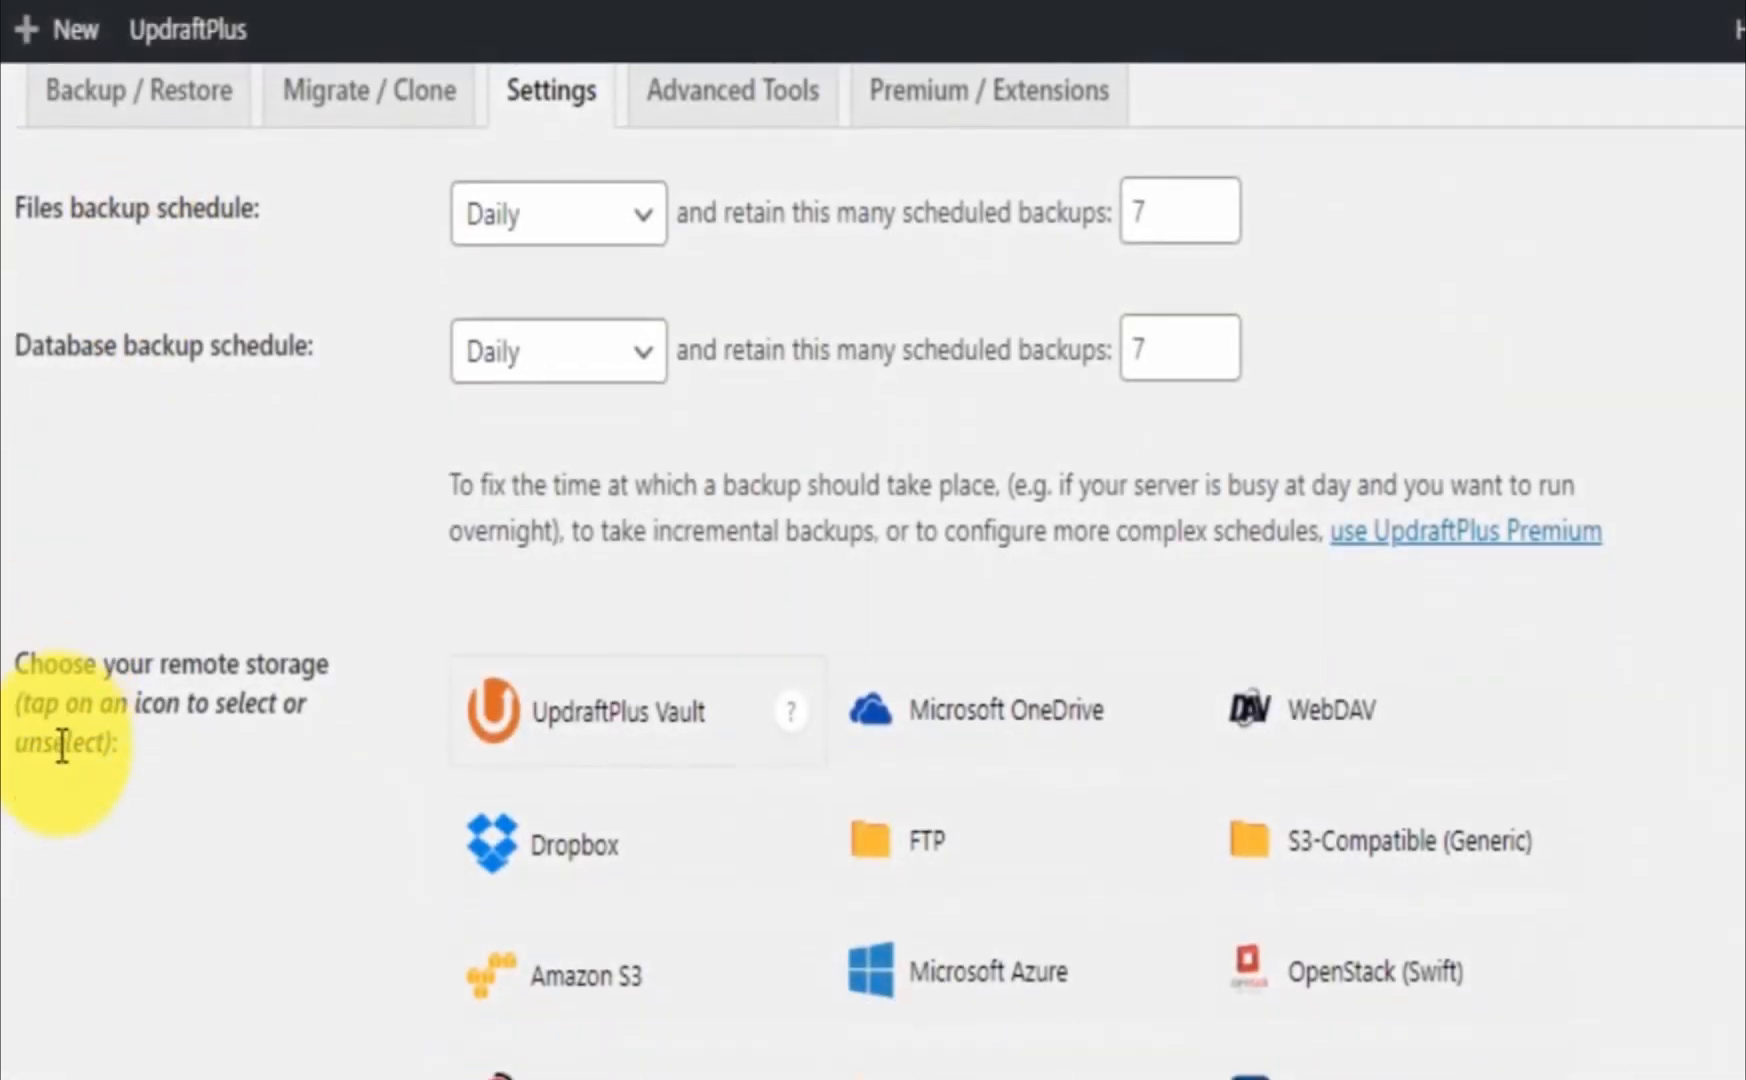
pyautogui.scroll(4, 63, 784)
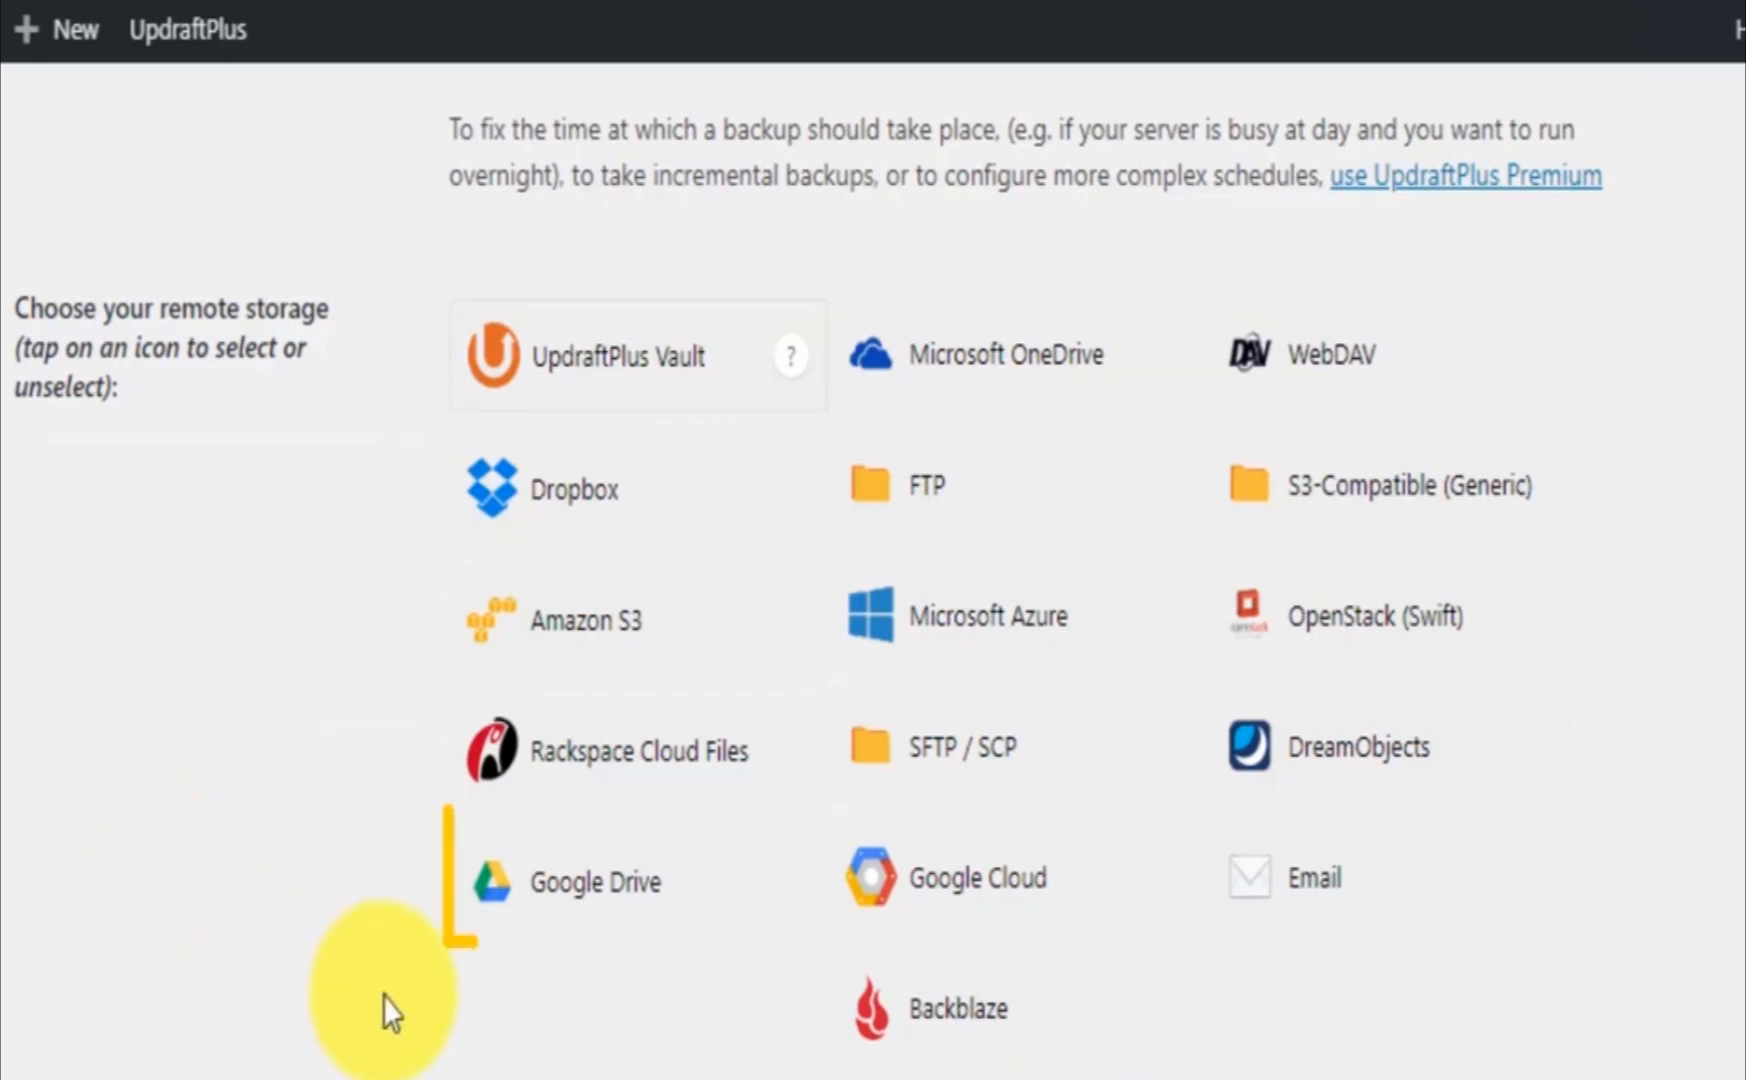
pyautogui.click(543, 910)
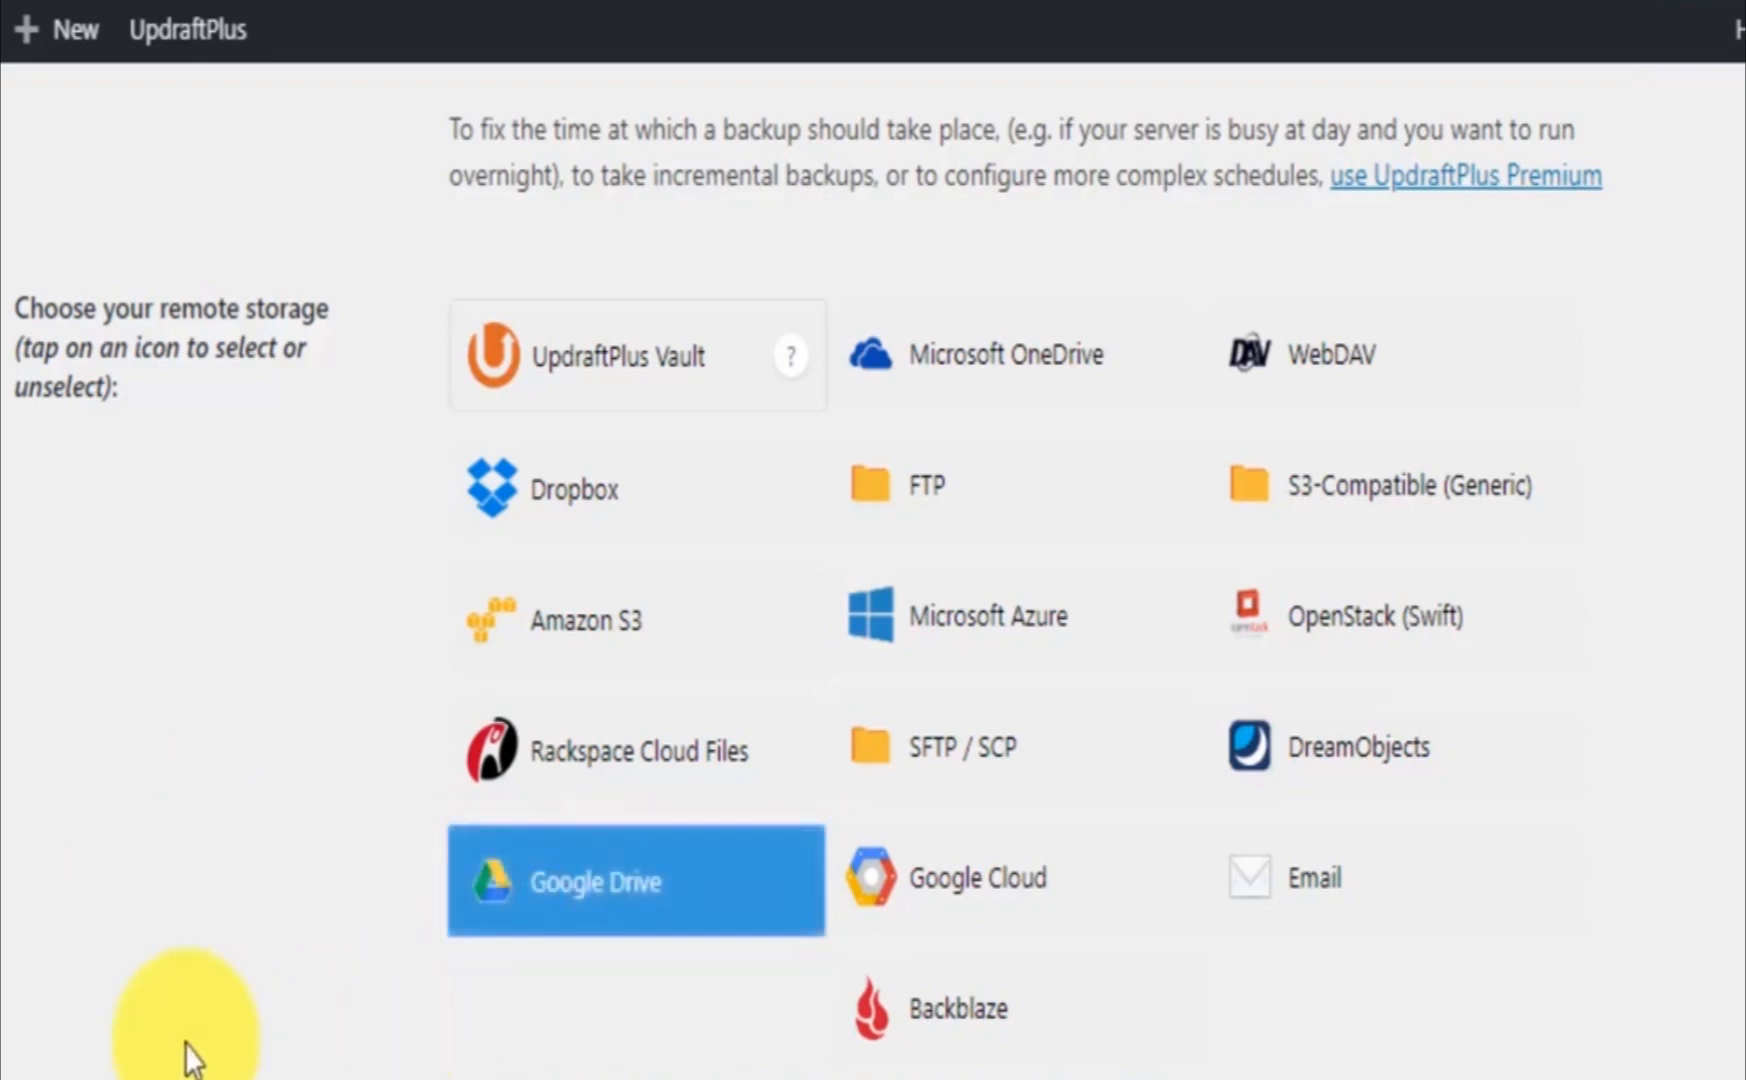
pyautogui.scroll(-2, 190, 1055)
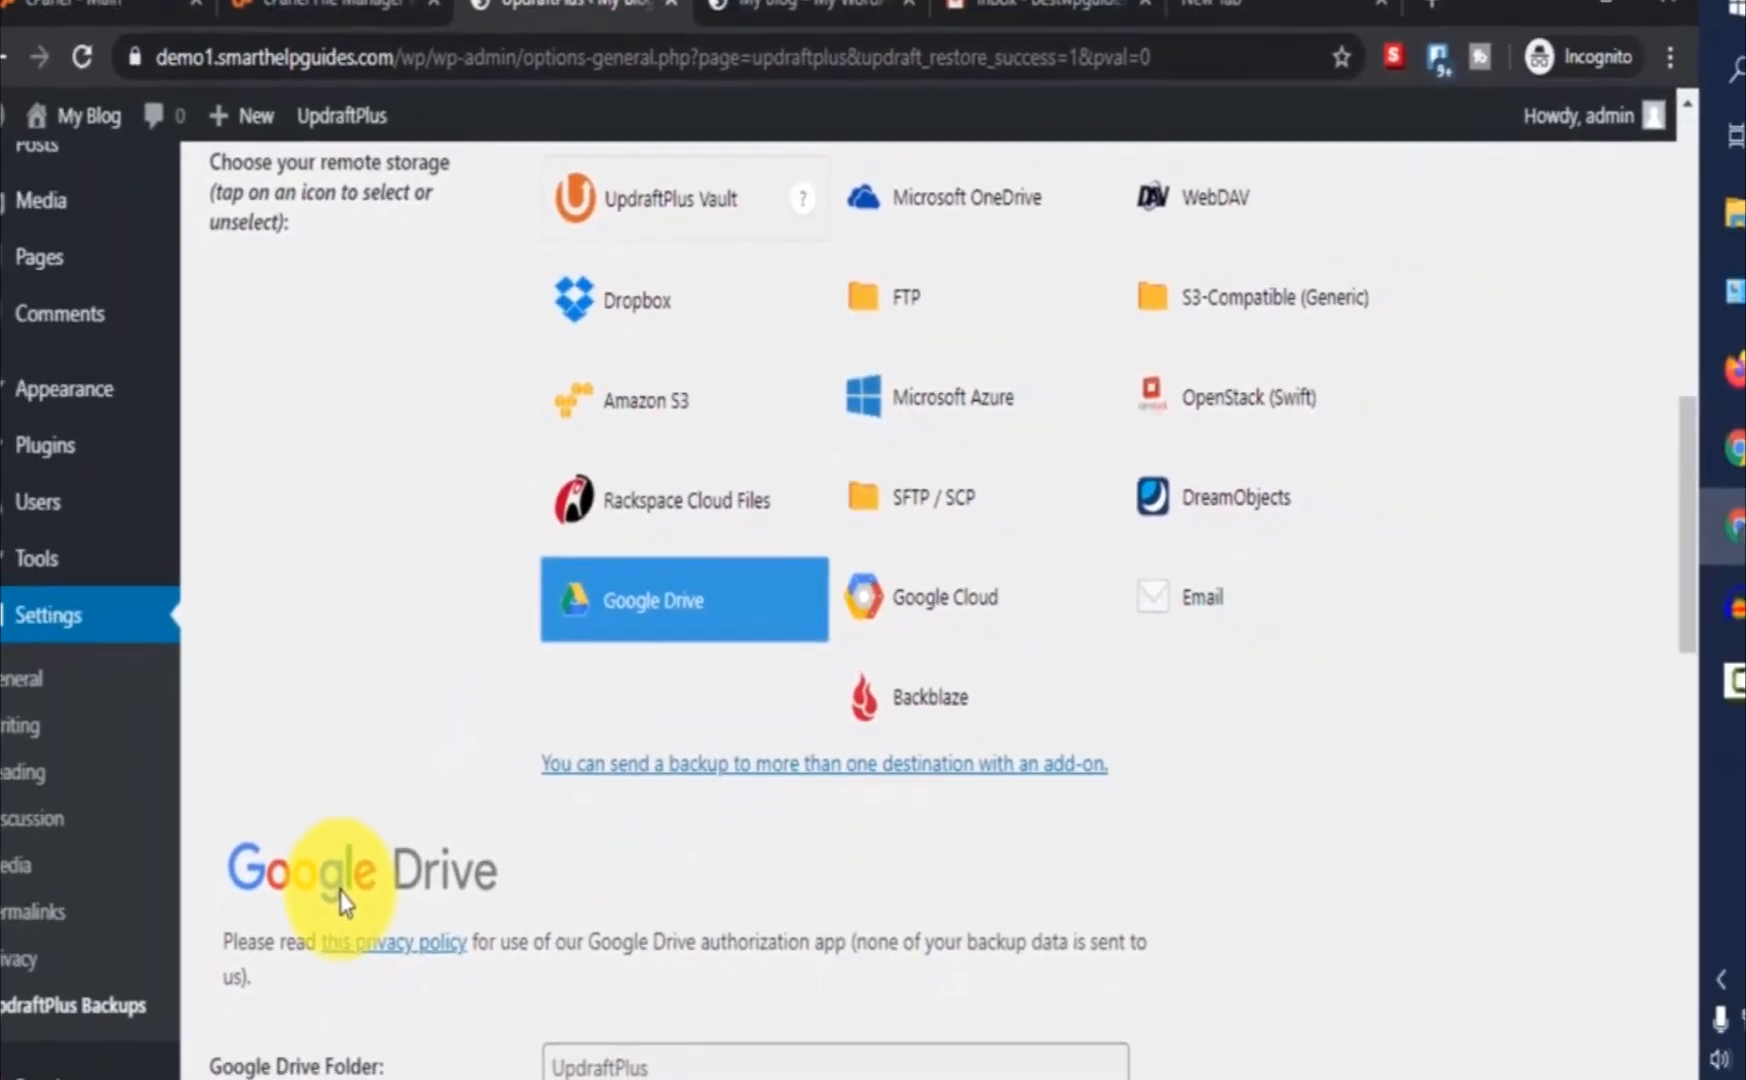
pyautogui.scroll(-2, 190, 1058)
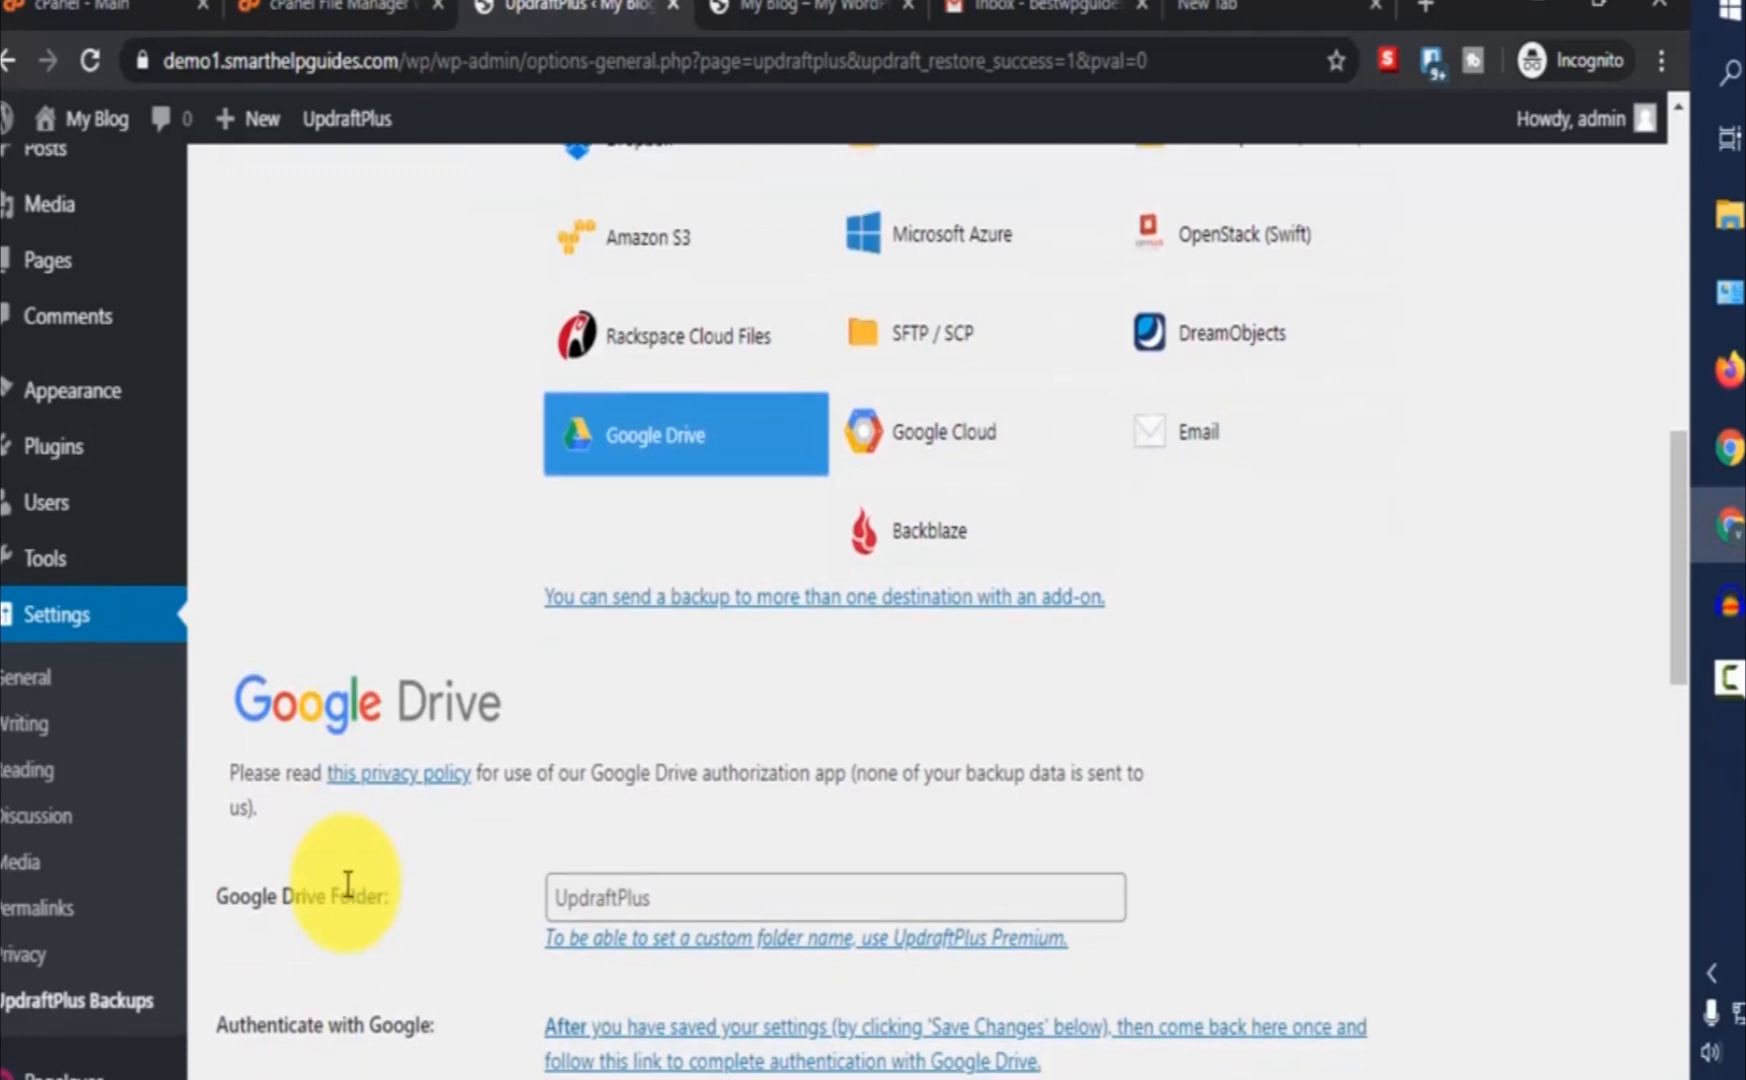
pyautogui.scroll(3, 345, 895)
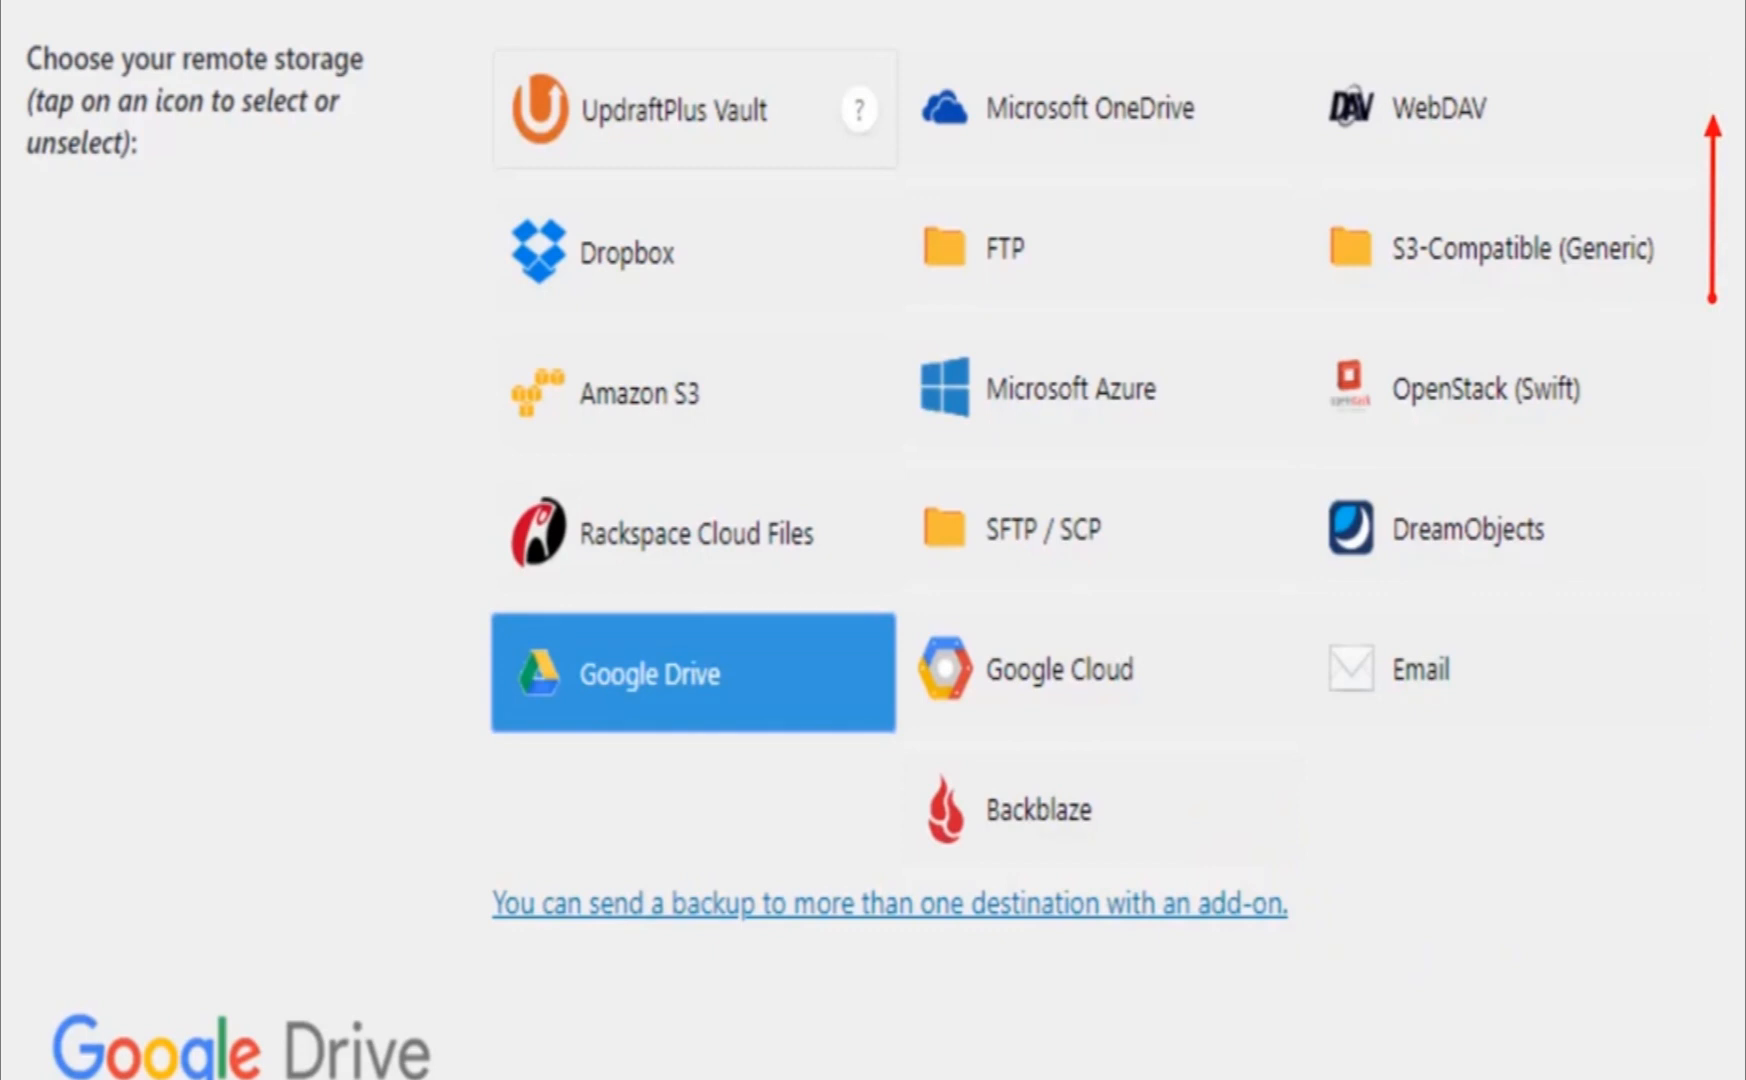
# - Review the remaining backup options, save the UpdraftPlus settings and follow the link to authorize access to the Google Drive account
pyautogui.scroll(-10, 1559, 379)
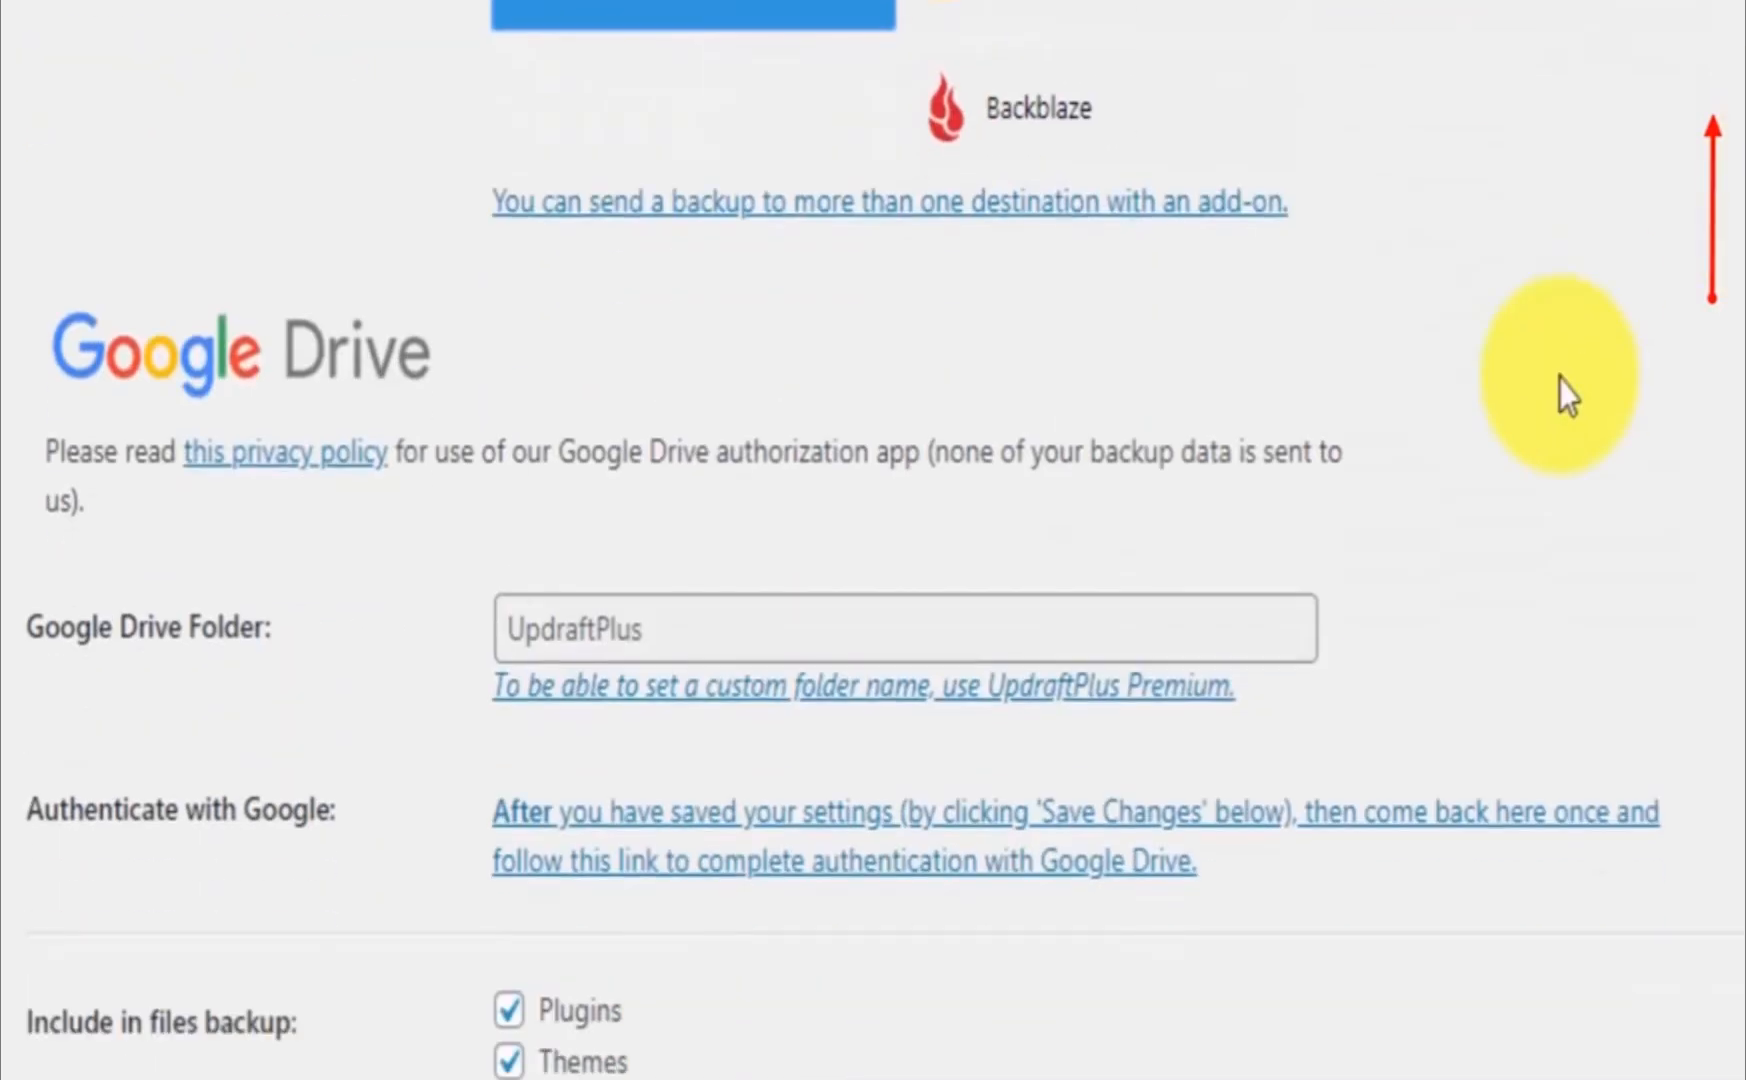
pyautogui.scroll(-2, 1559, 379)
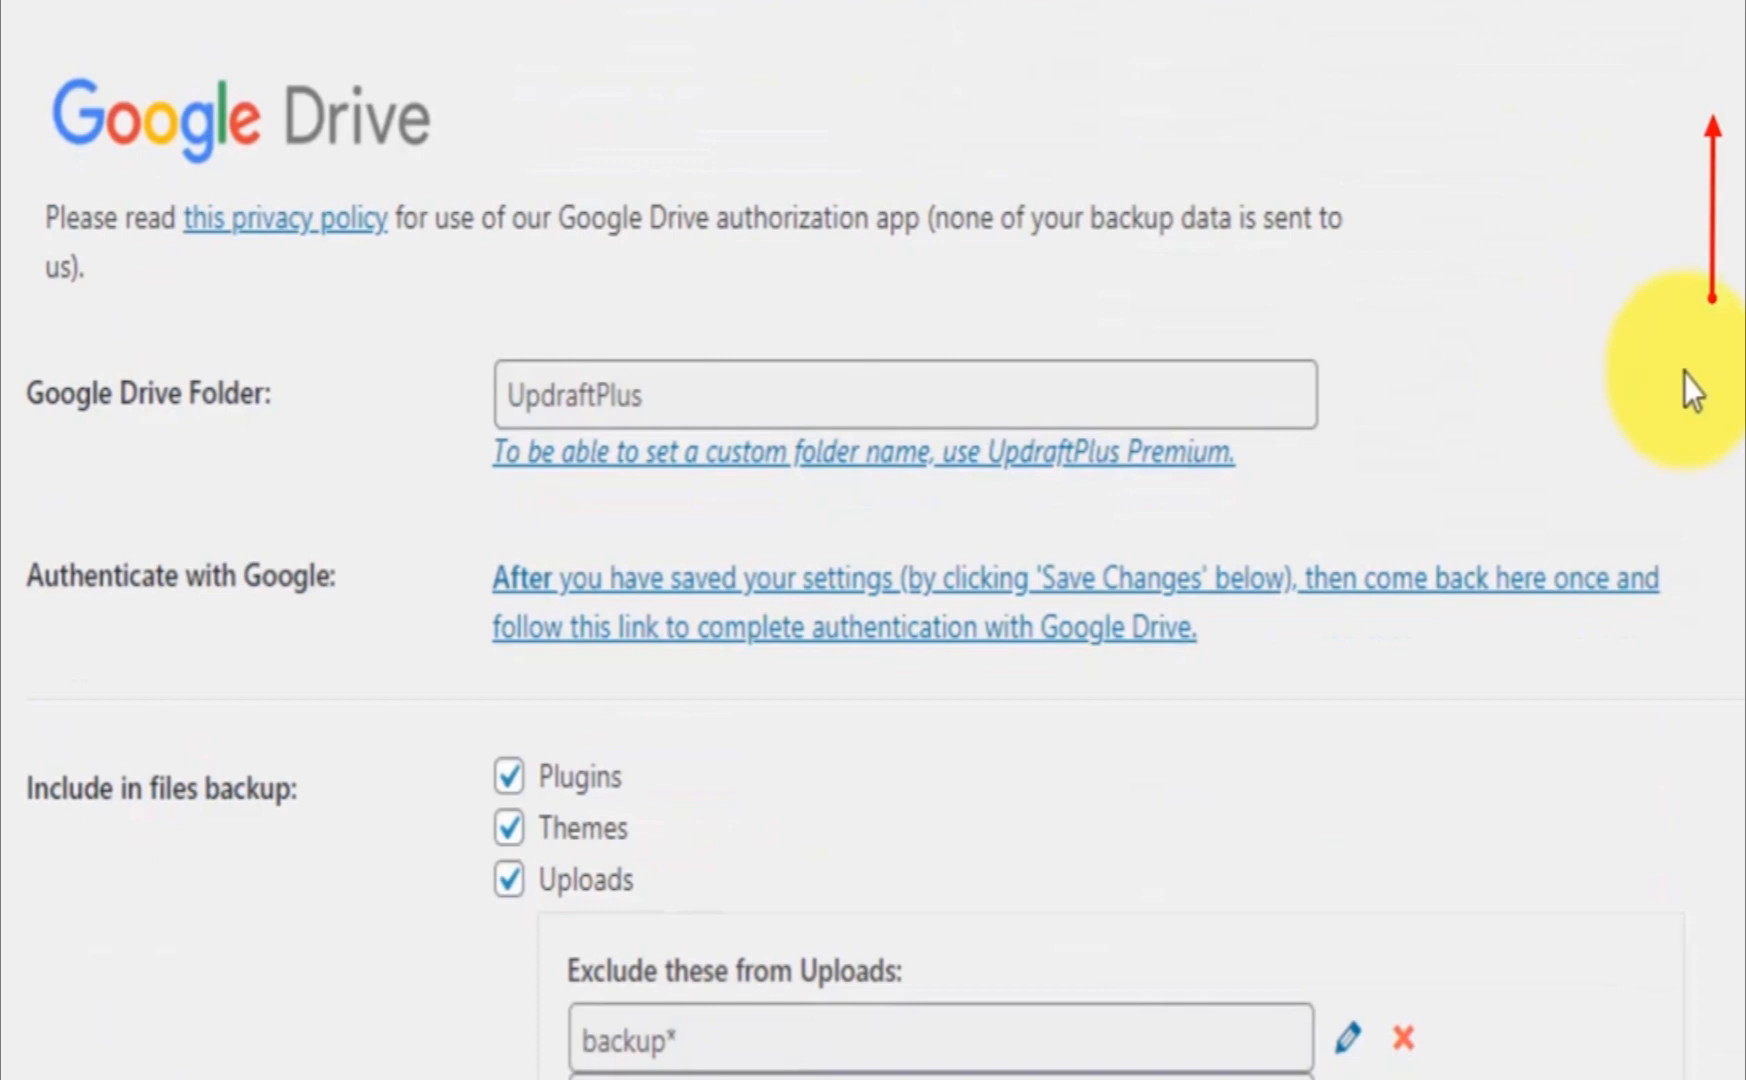
pyautogui.click(304, 376)
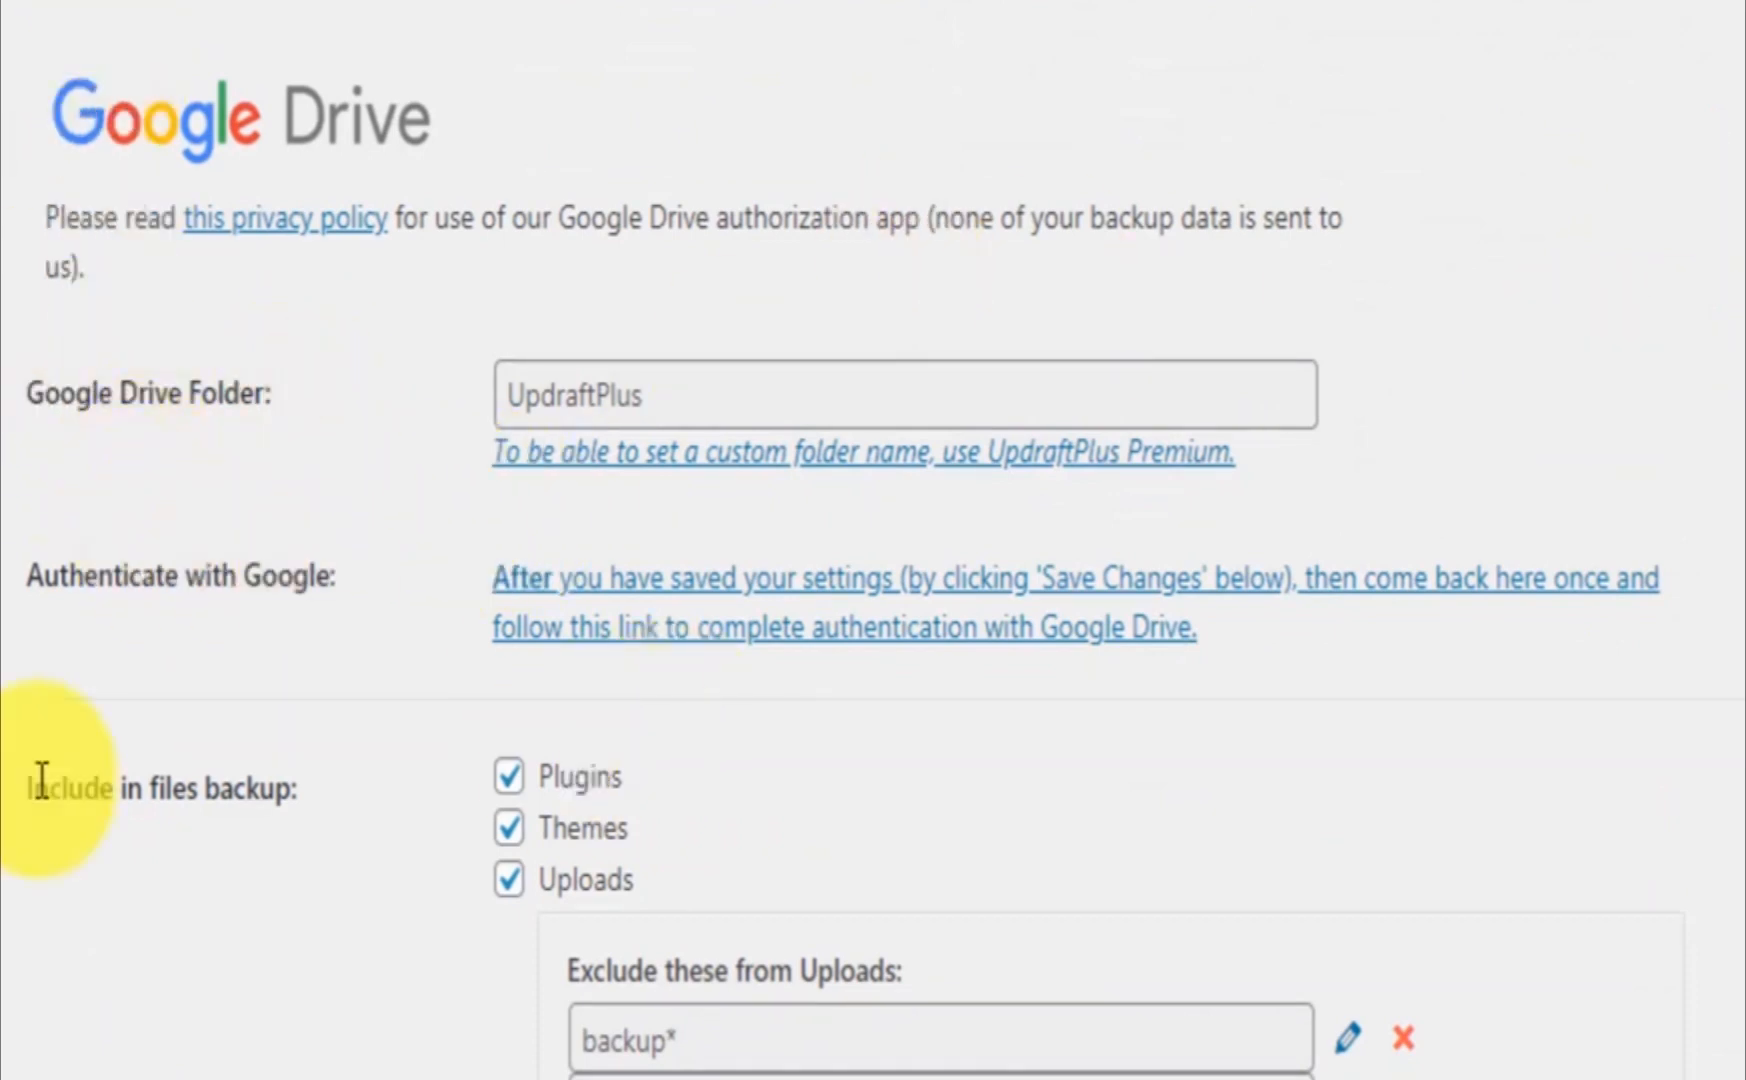
pyautogui.scroll(-10, 258, 1031)
pyautogui.scroll(-6, 256, 996)
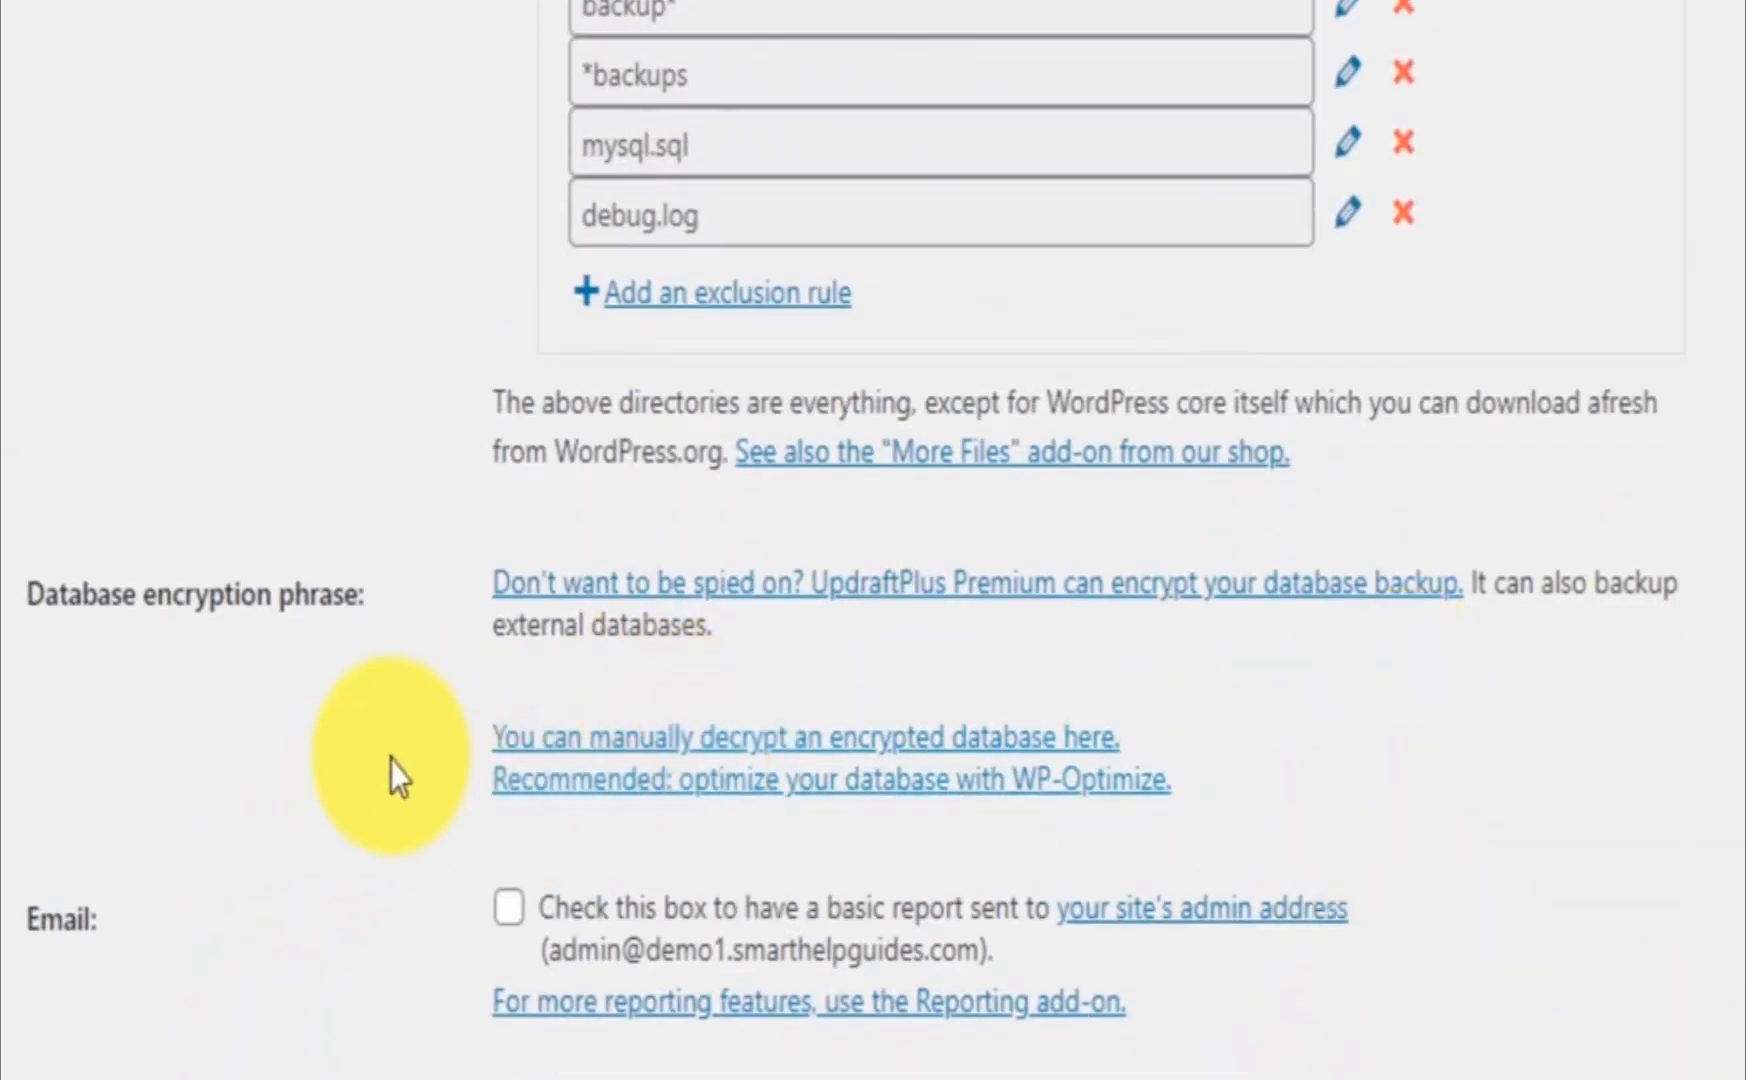
pyautogui.scroll(-2, 381, 765)
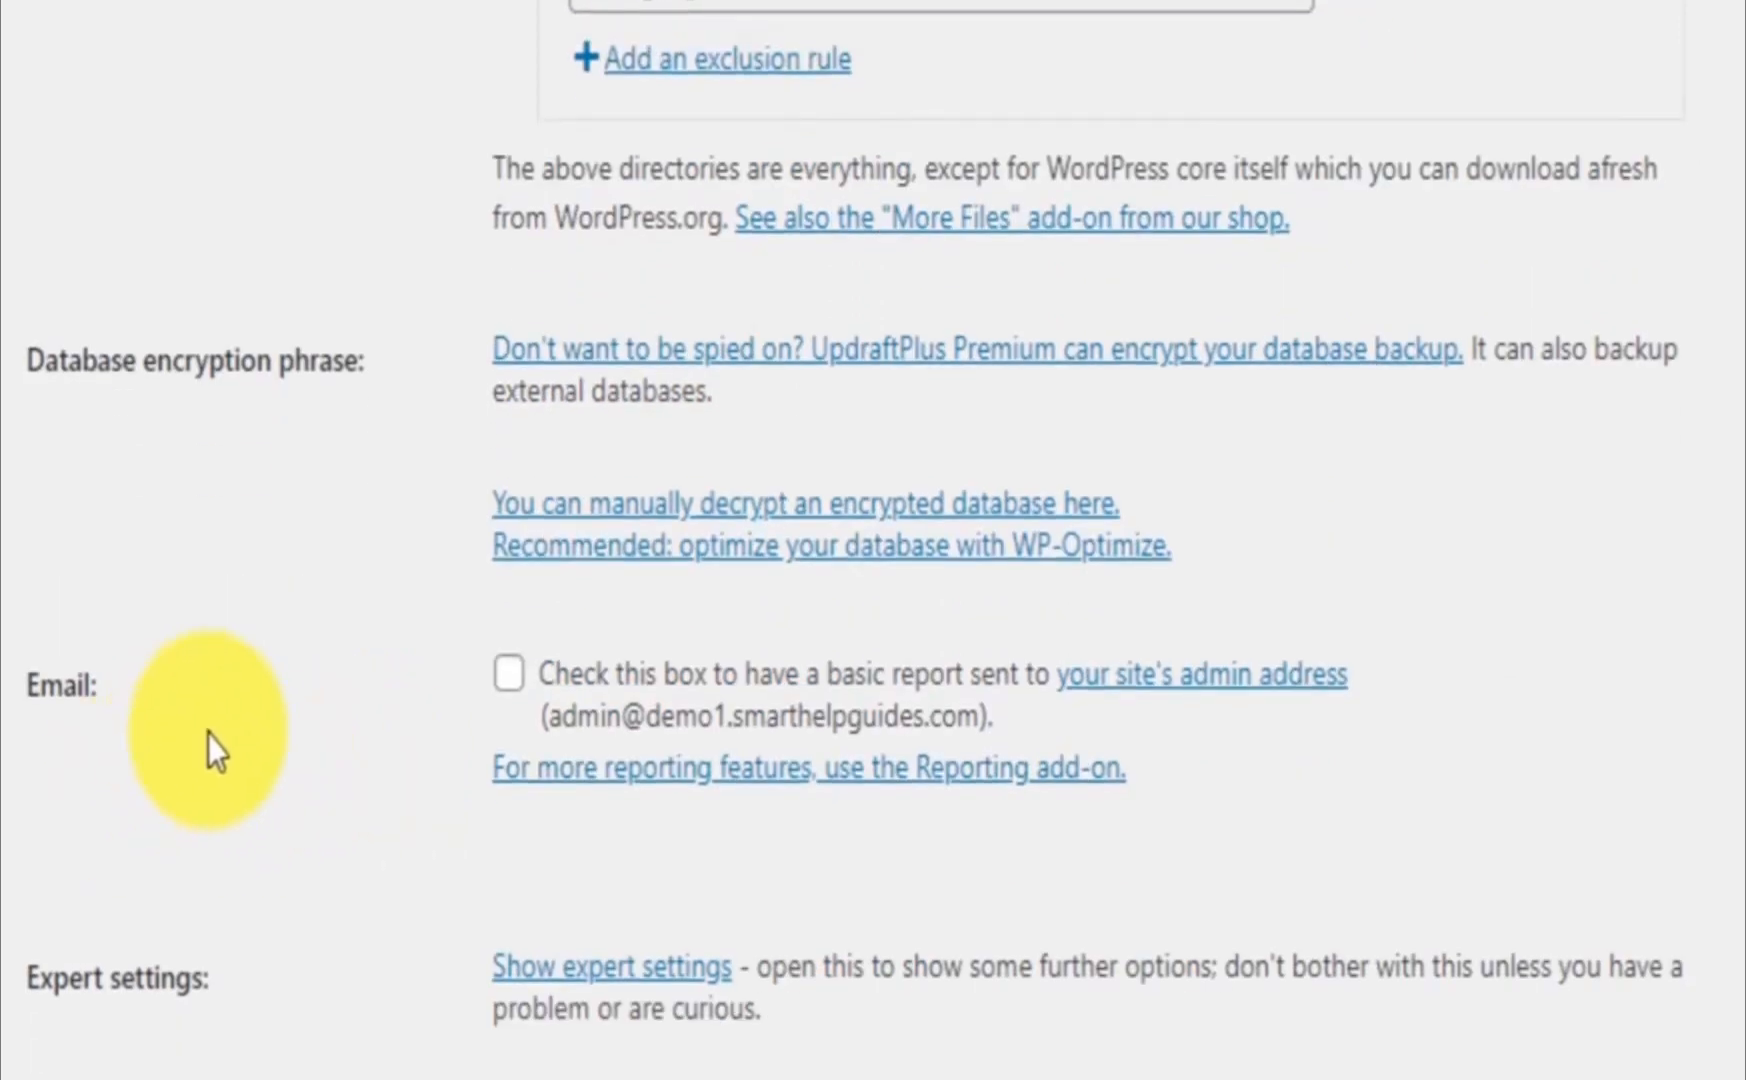
pyautogui.scroll(-2, 276, 827)
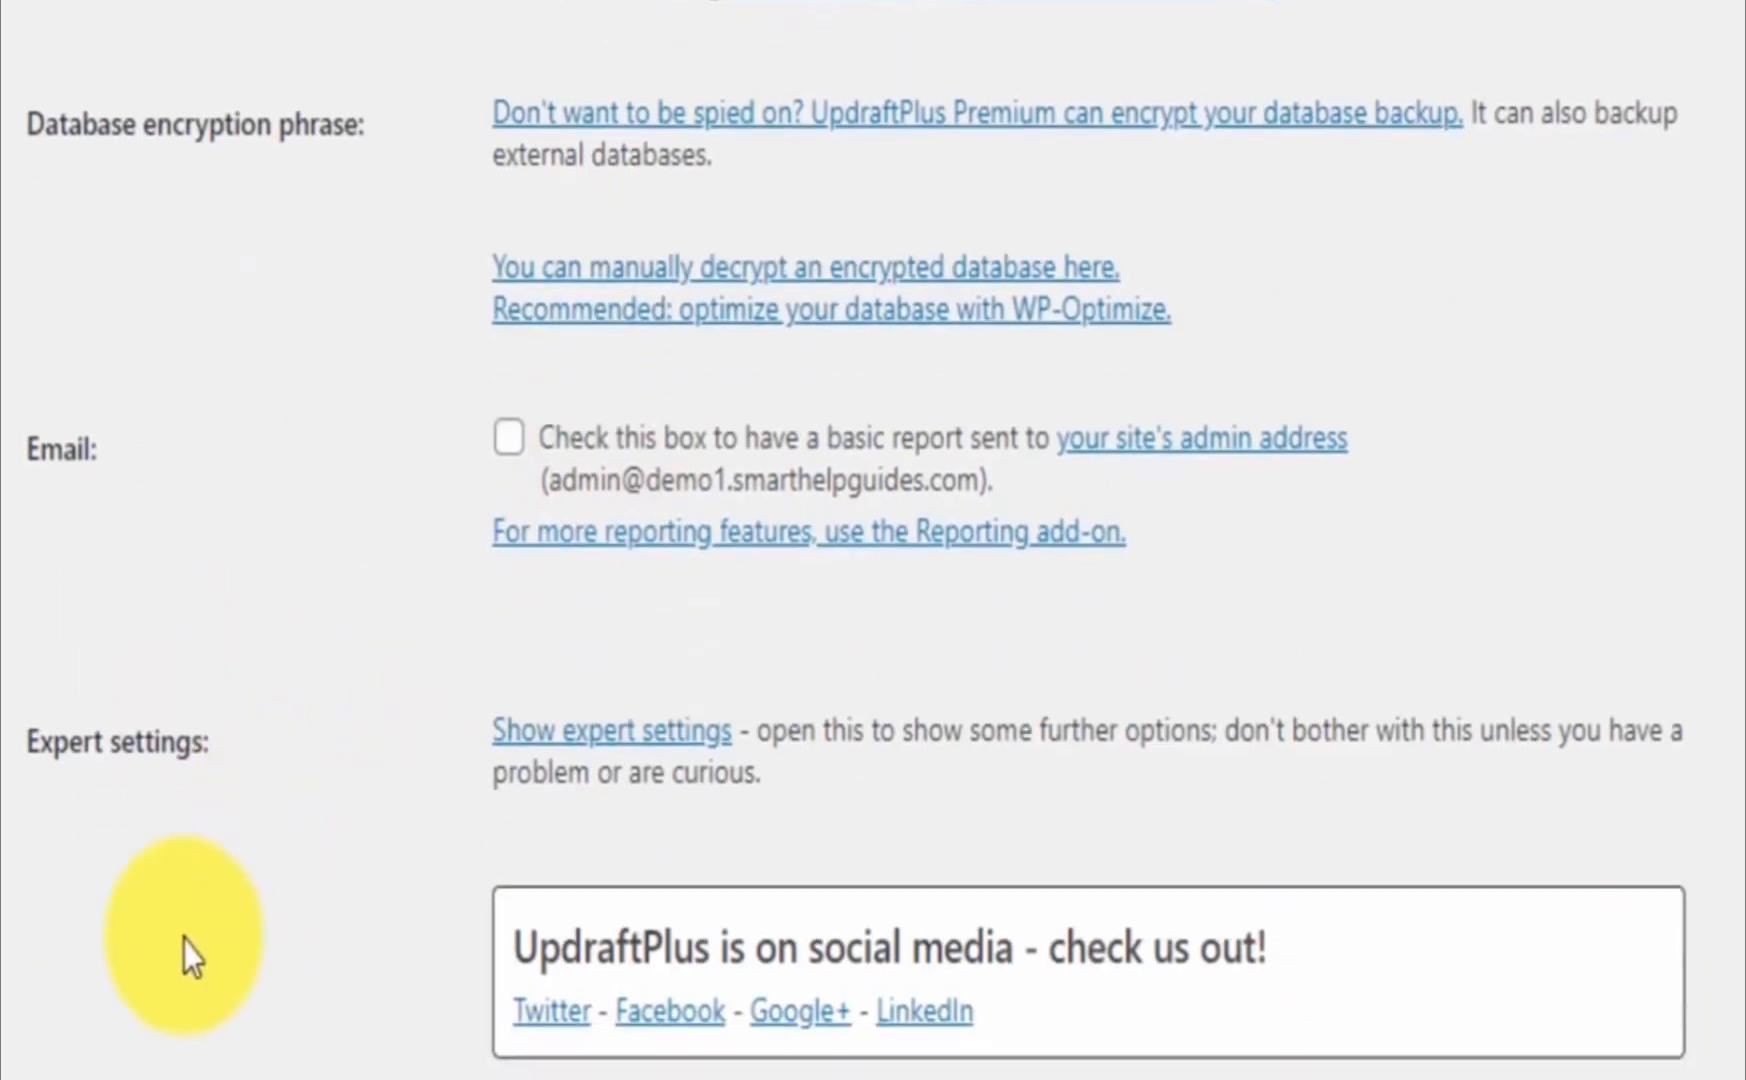
pyautogui.scroll(-2, 185, 945)
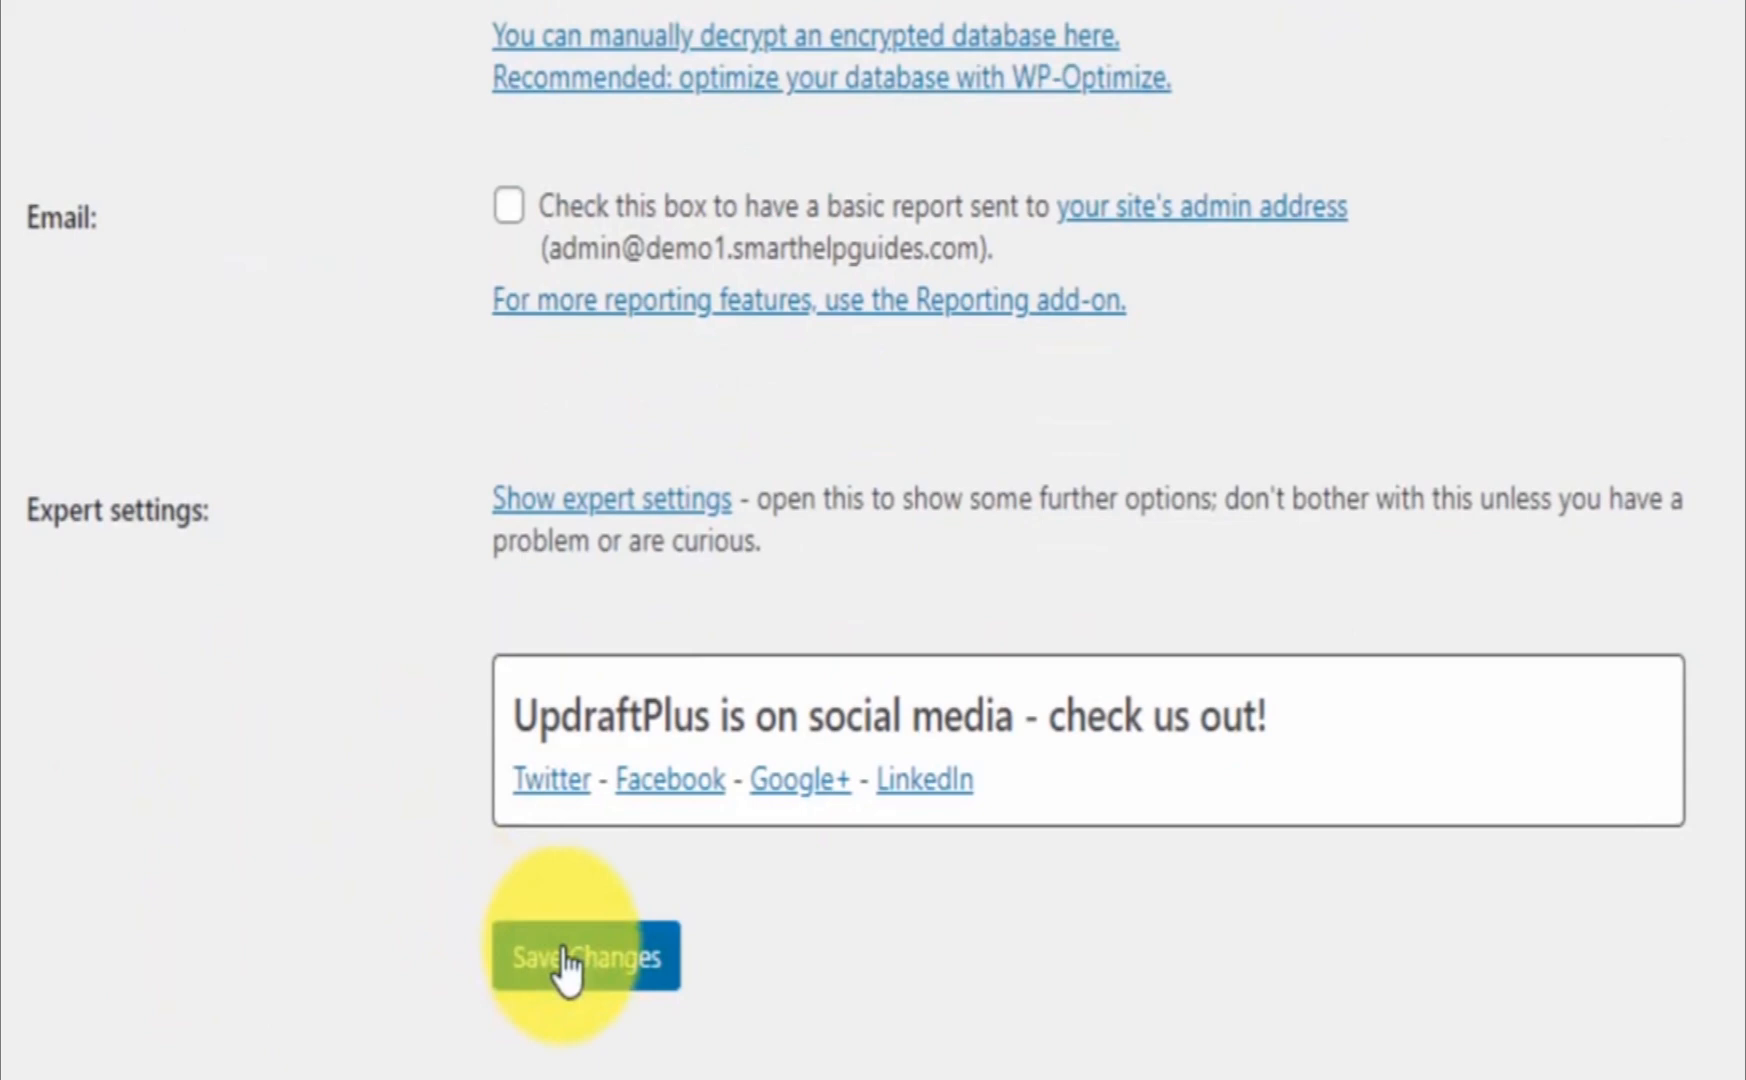
pyautogui.scroll(-2, 456, 690)
pyautogui.click(593, 725)
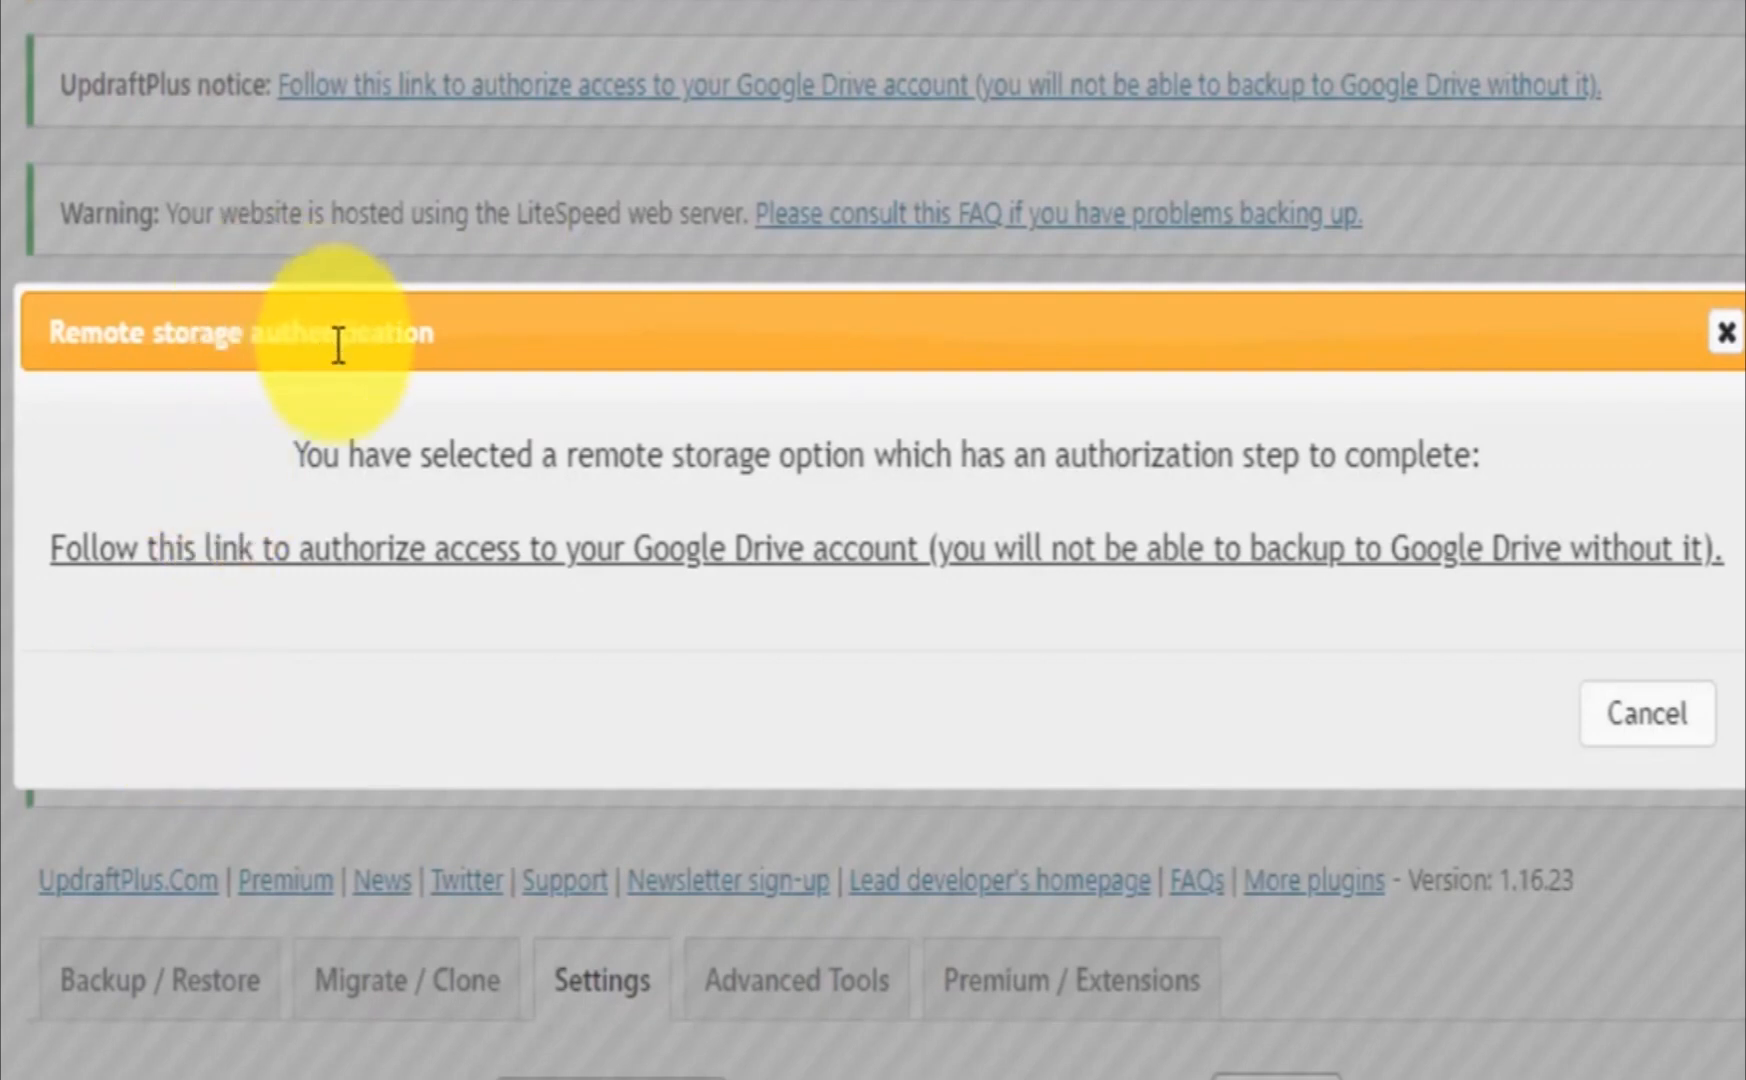
pyautogui.click(492, 550)
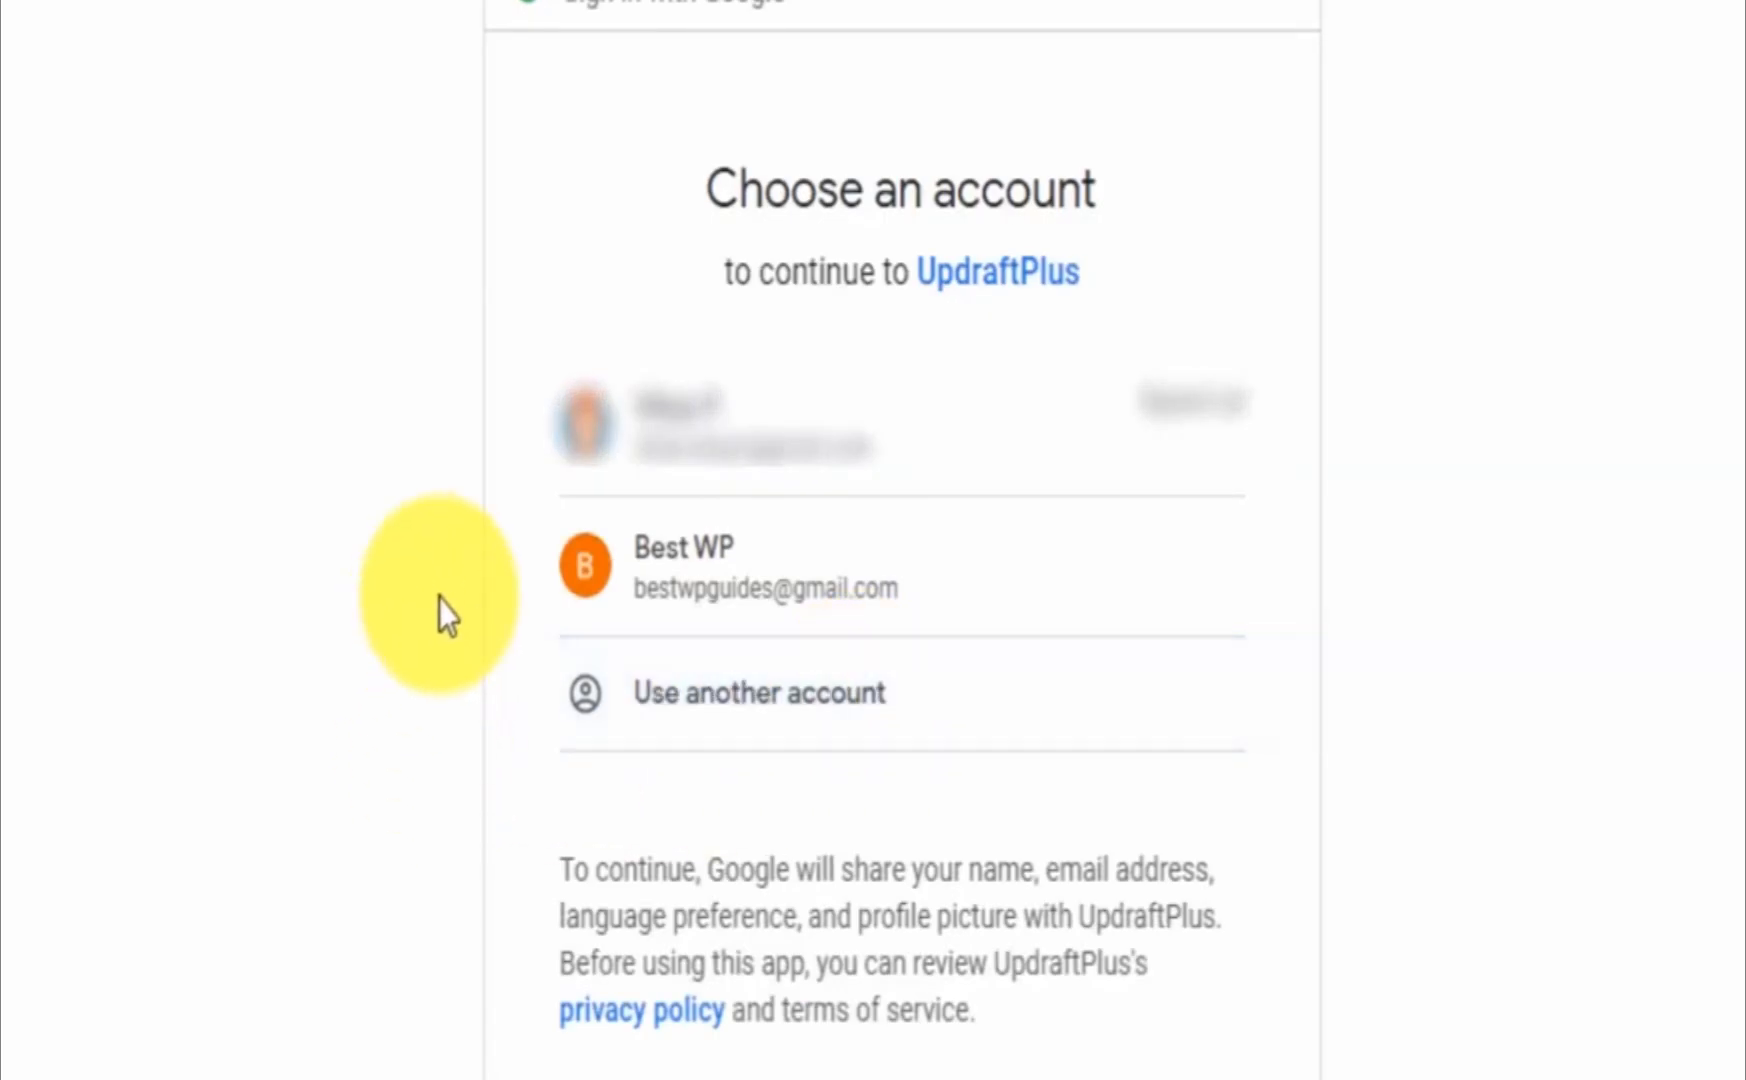
# - Choose the Google account, allow UpdraftPlus to access its Google Drive files and complete the remote storage setup
pyautogui.click(758, 590)
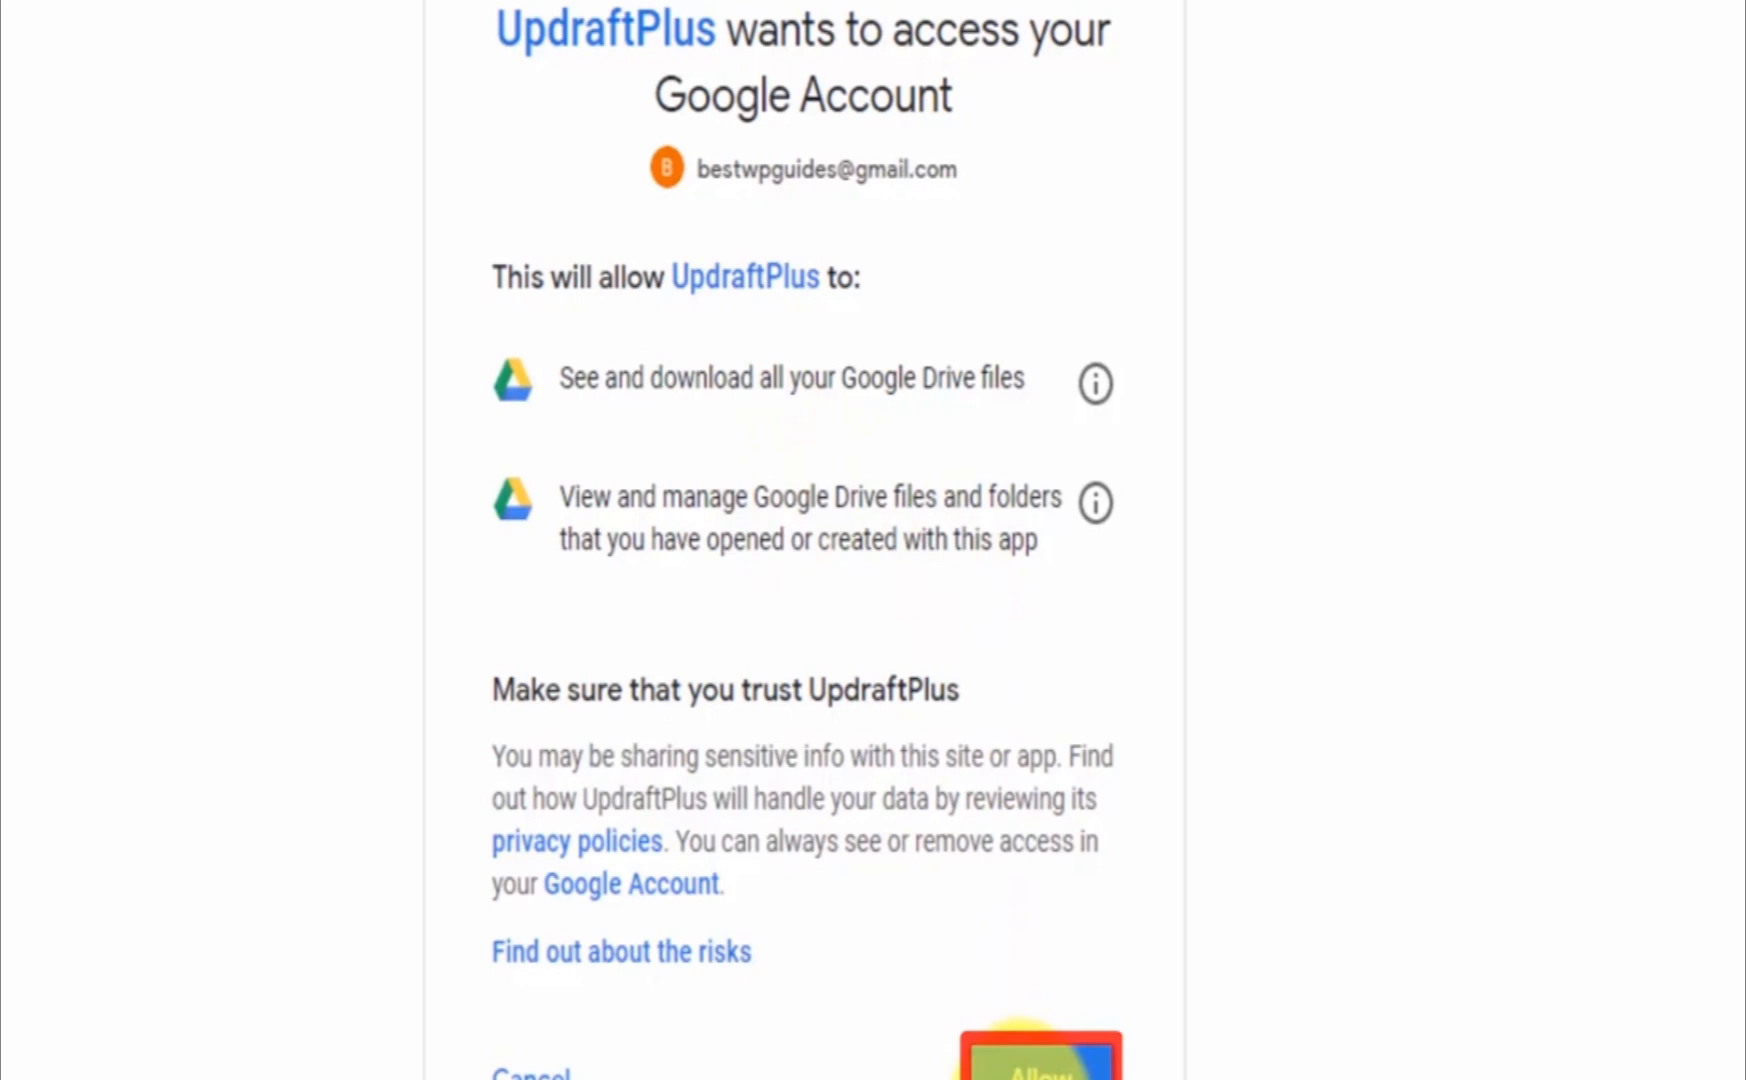
pyautogui.click(1040, 1065)
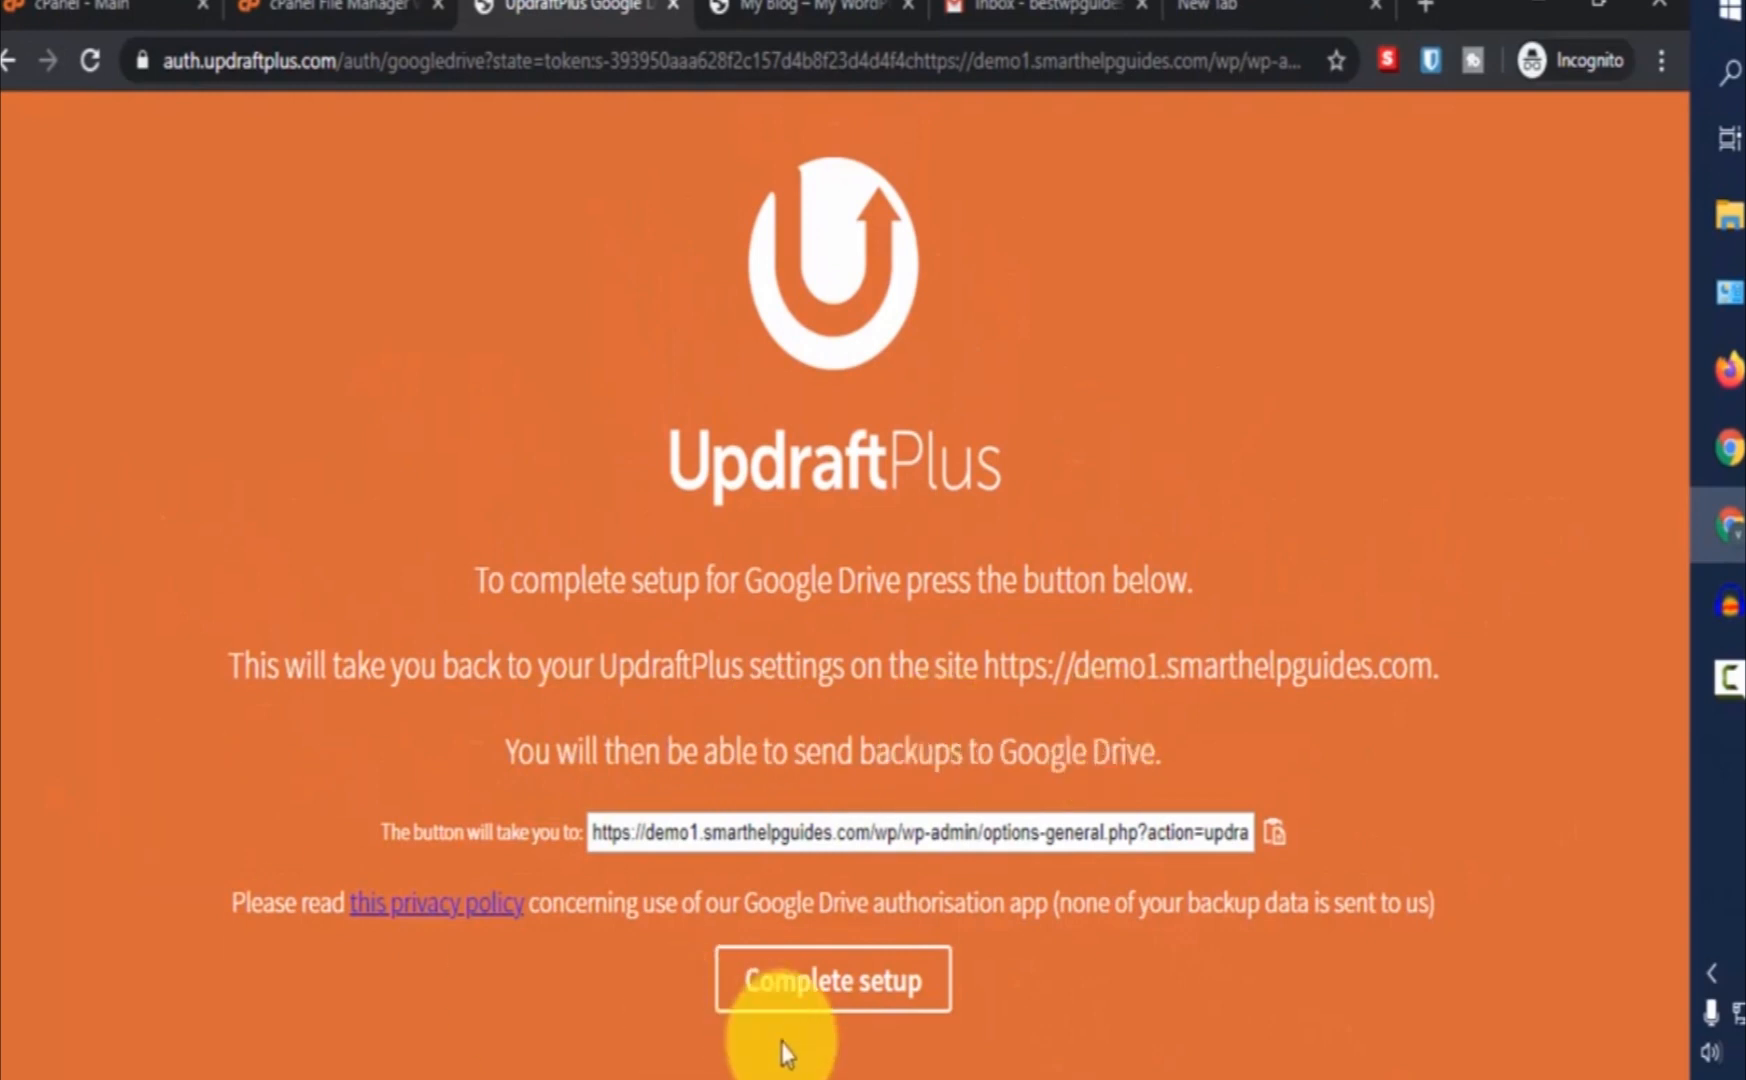
pyautogui.click(833, 982)
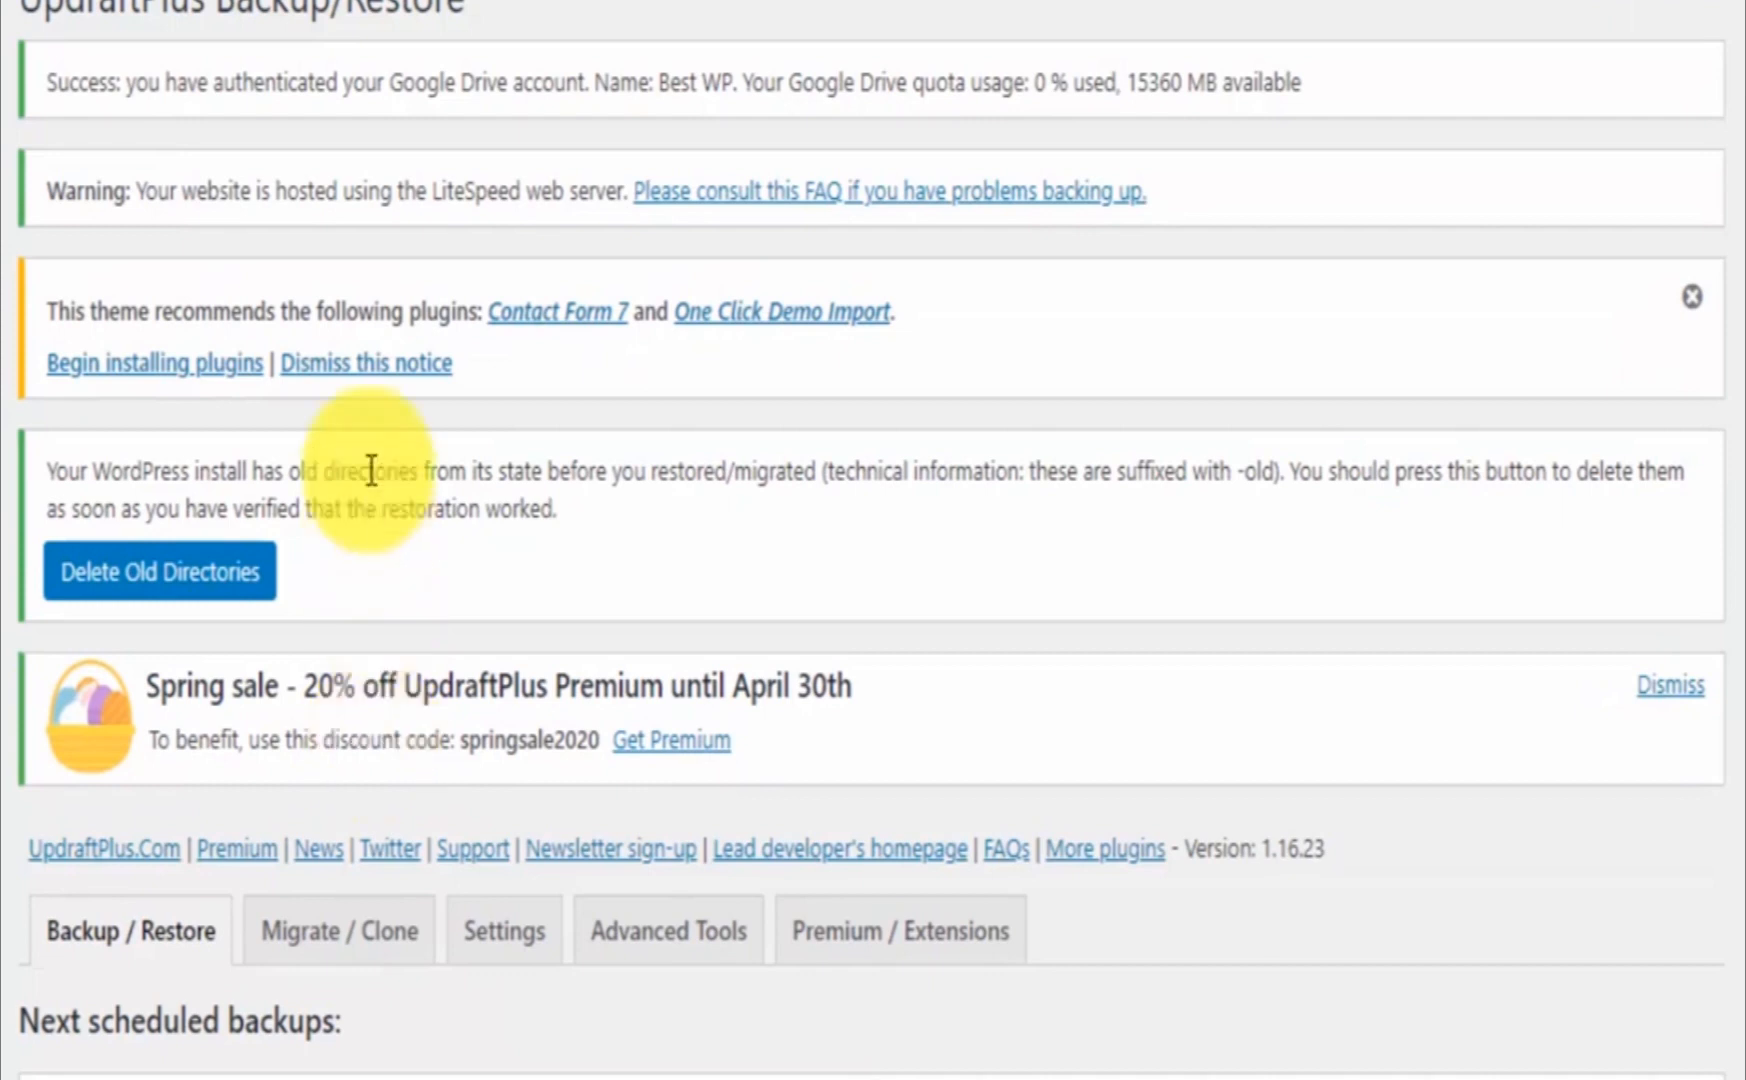
# - Check the Google Drive authentication notice and examine the scheduled and existing backups
pyautogui.moveTo(97, 80)
pyautogui.mouseDown()
pyautogui.moveTo(588, 127)
pyautogui.moveTo(1060, 83)
pyautogui.mouseUp()
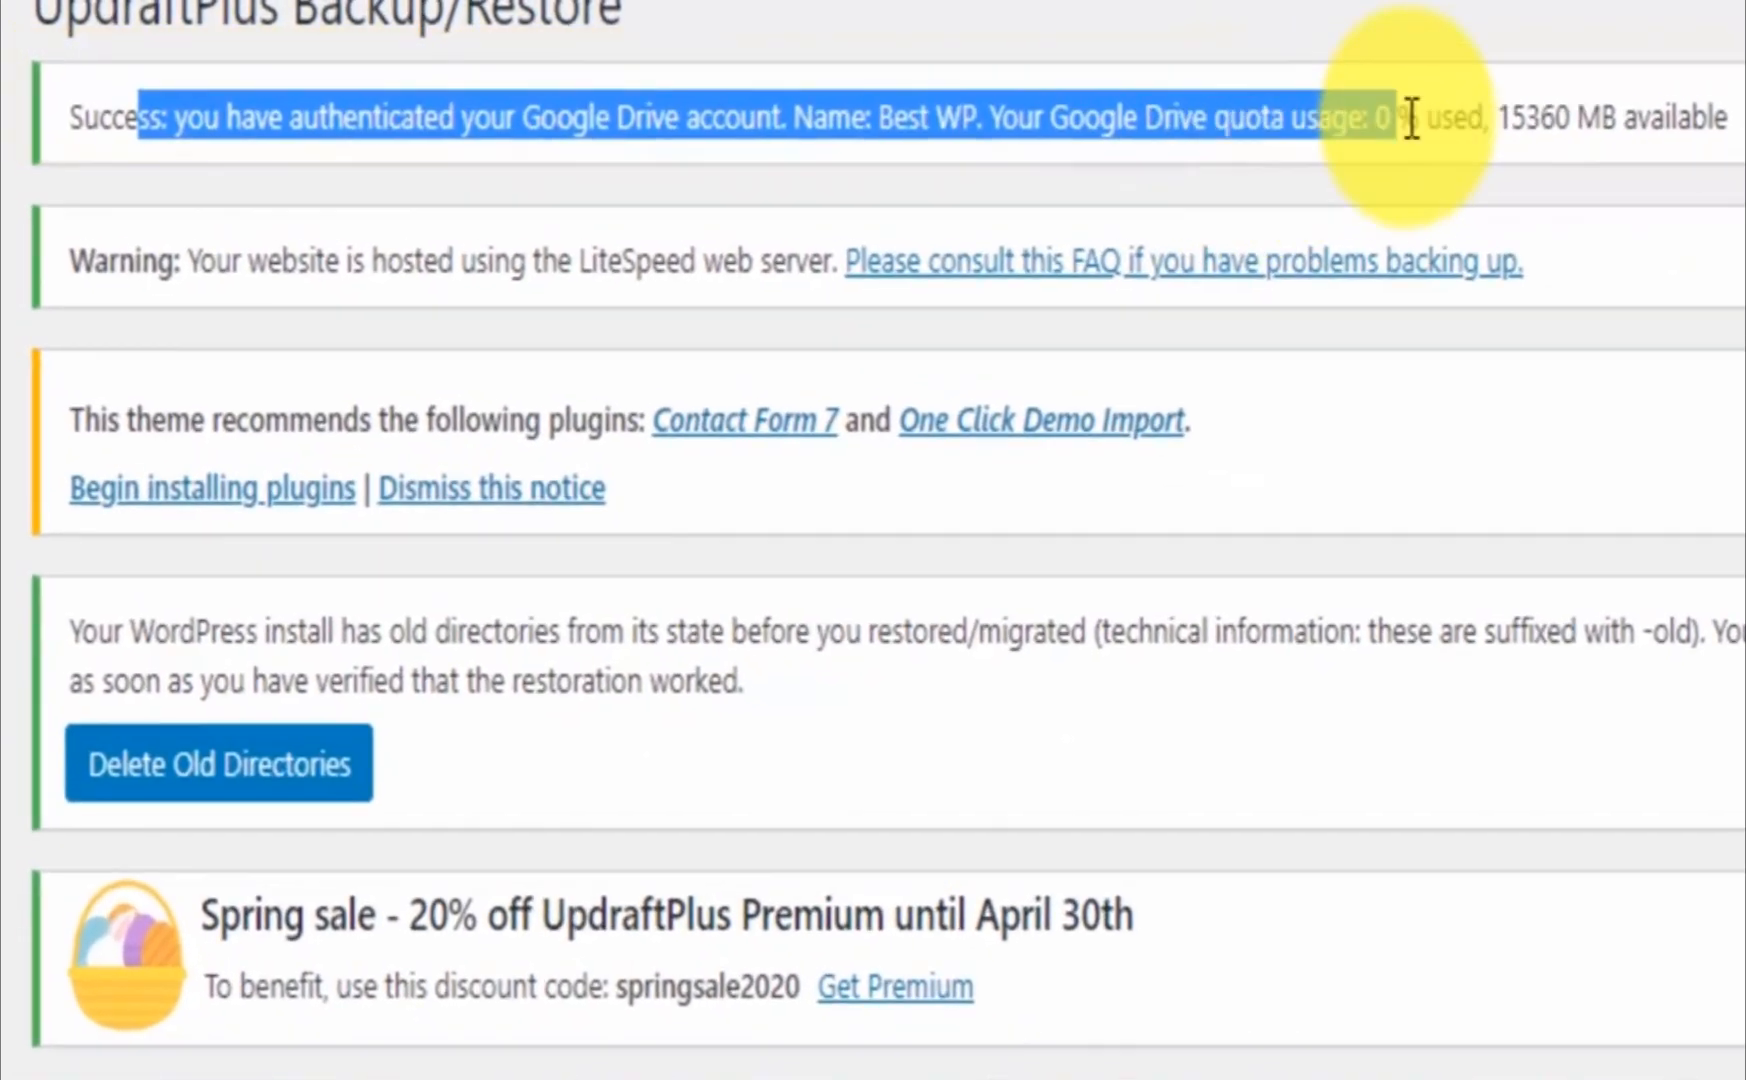
pyautogui.moveTo(1410, 118); pyautogui.dragTo(1715, 118)
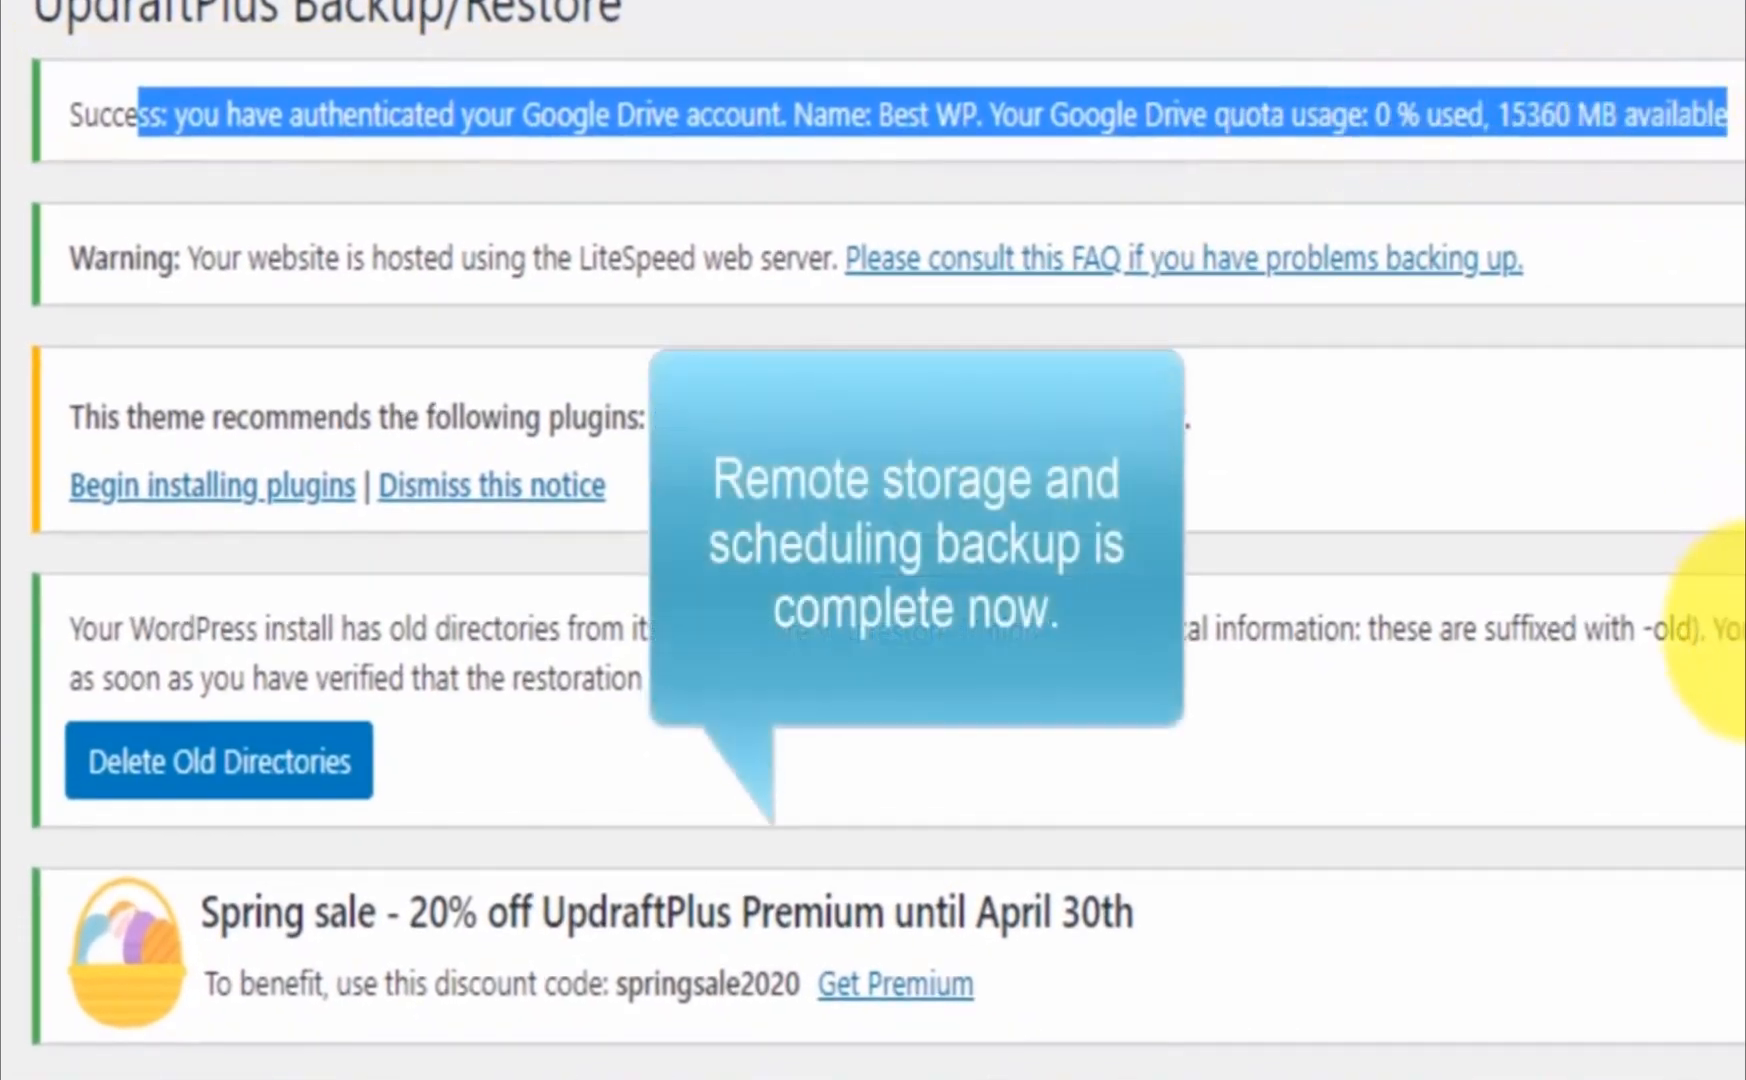
pyautogui.scroll(-5, 1716, 680)
pyautogui.click(421, 214)
pyautogui.scroll(-2, 951, 846)
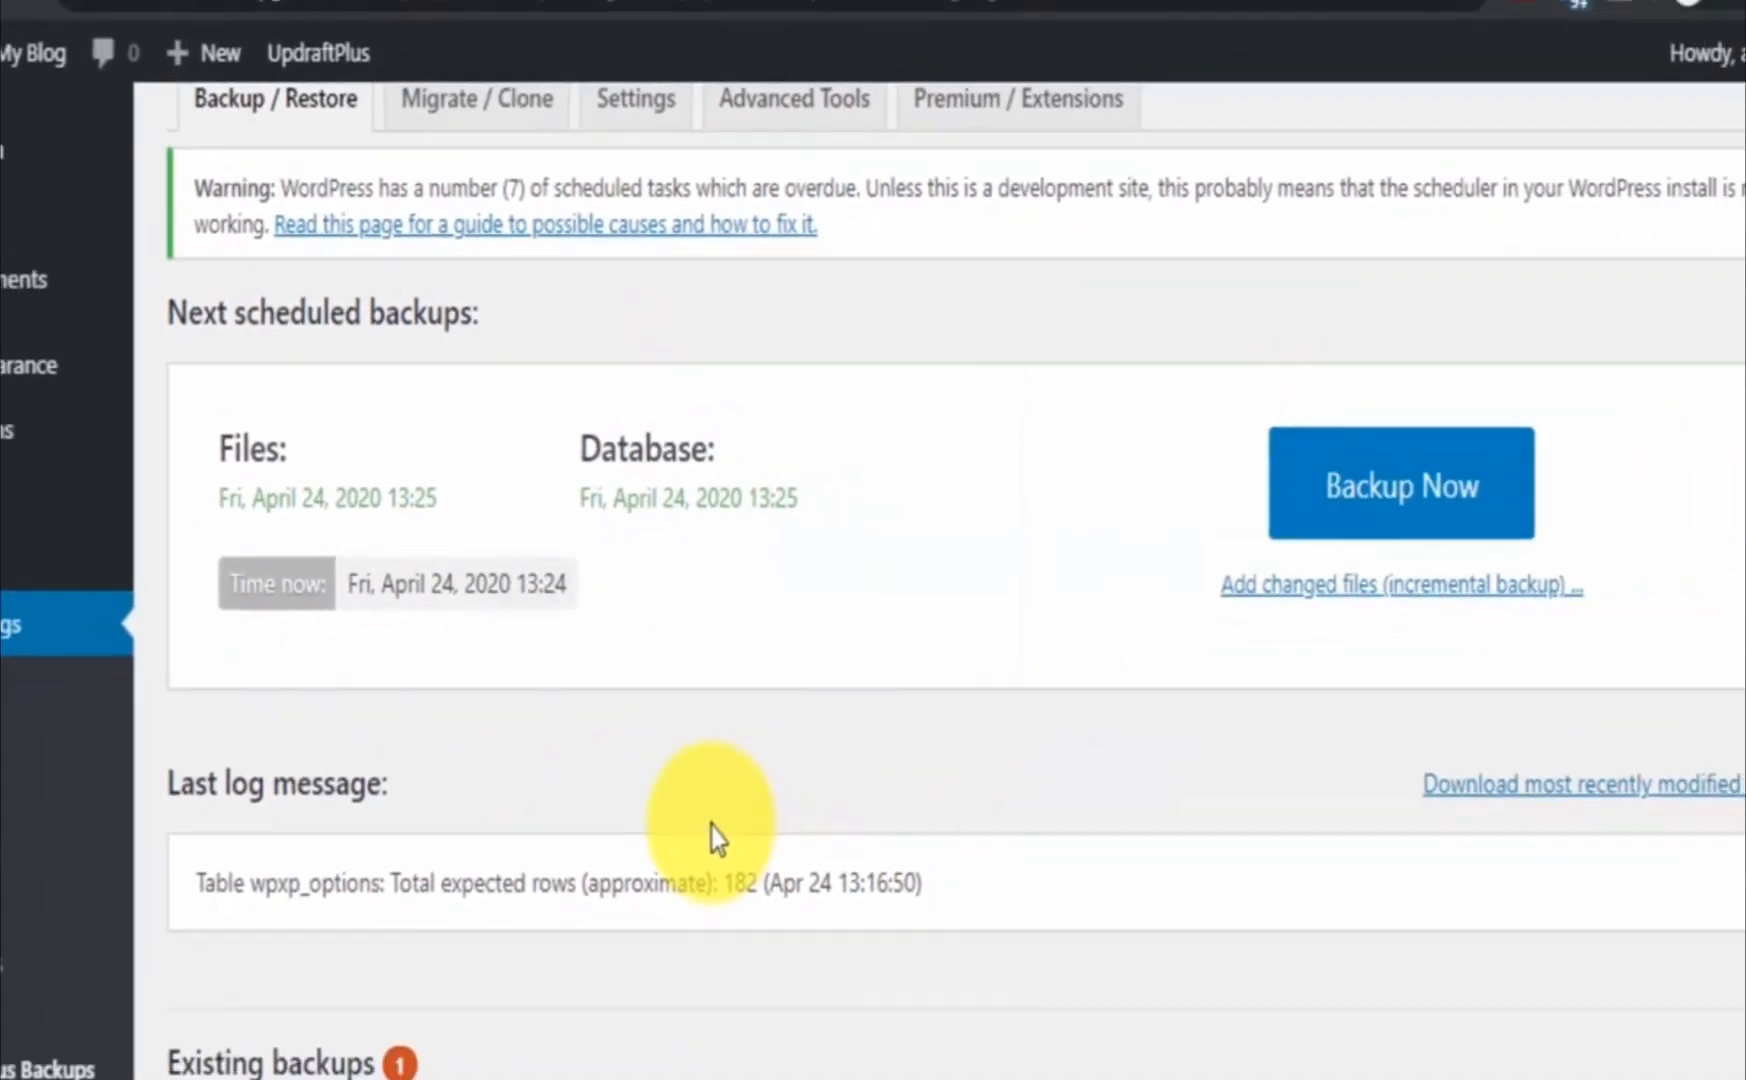
pyautogui.scroll(-1, 779, 941)
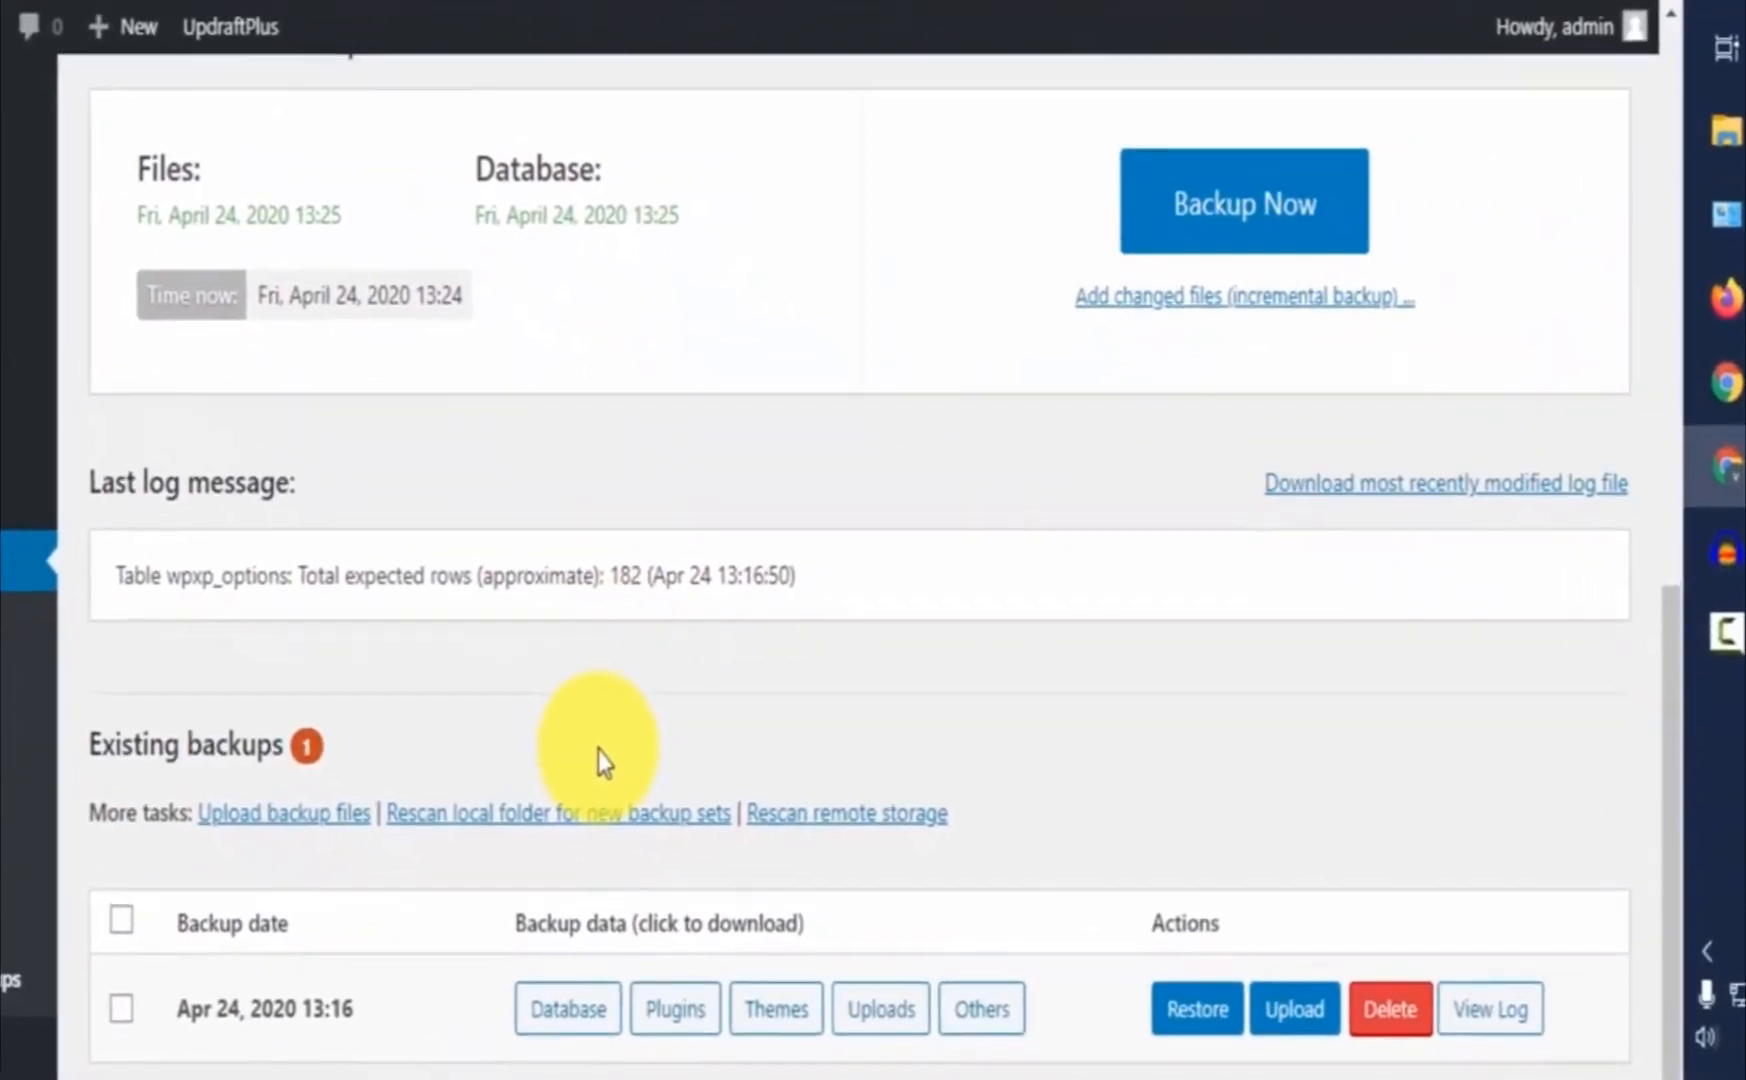
pyautogui.scroll(4, 580, 735)
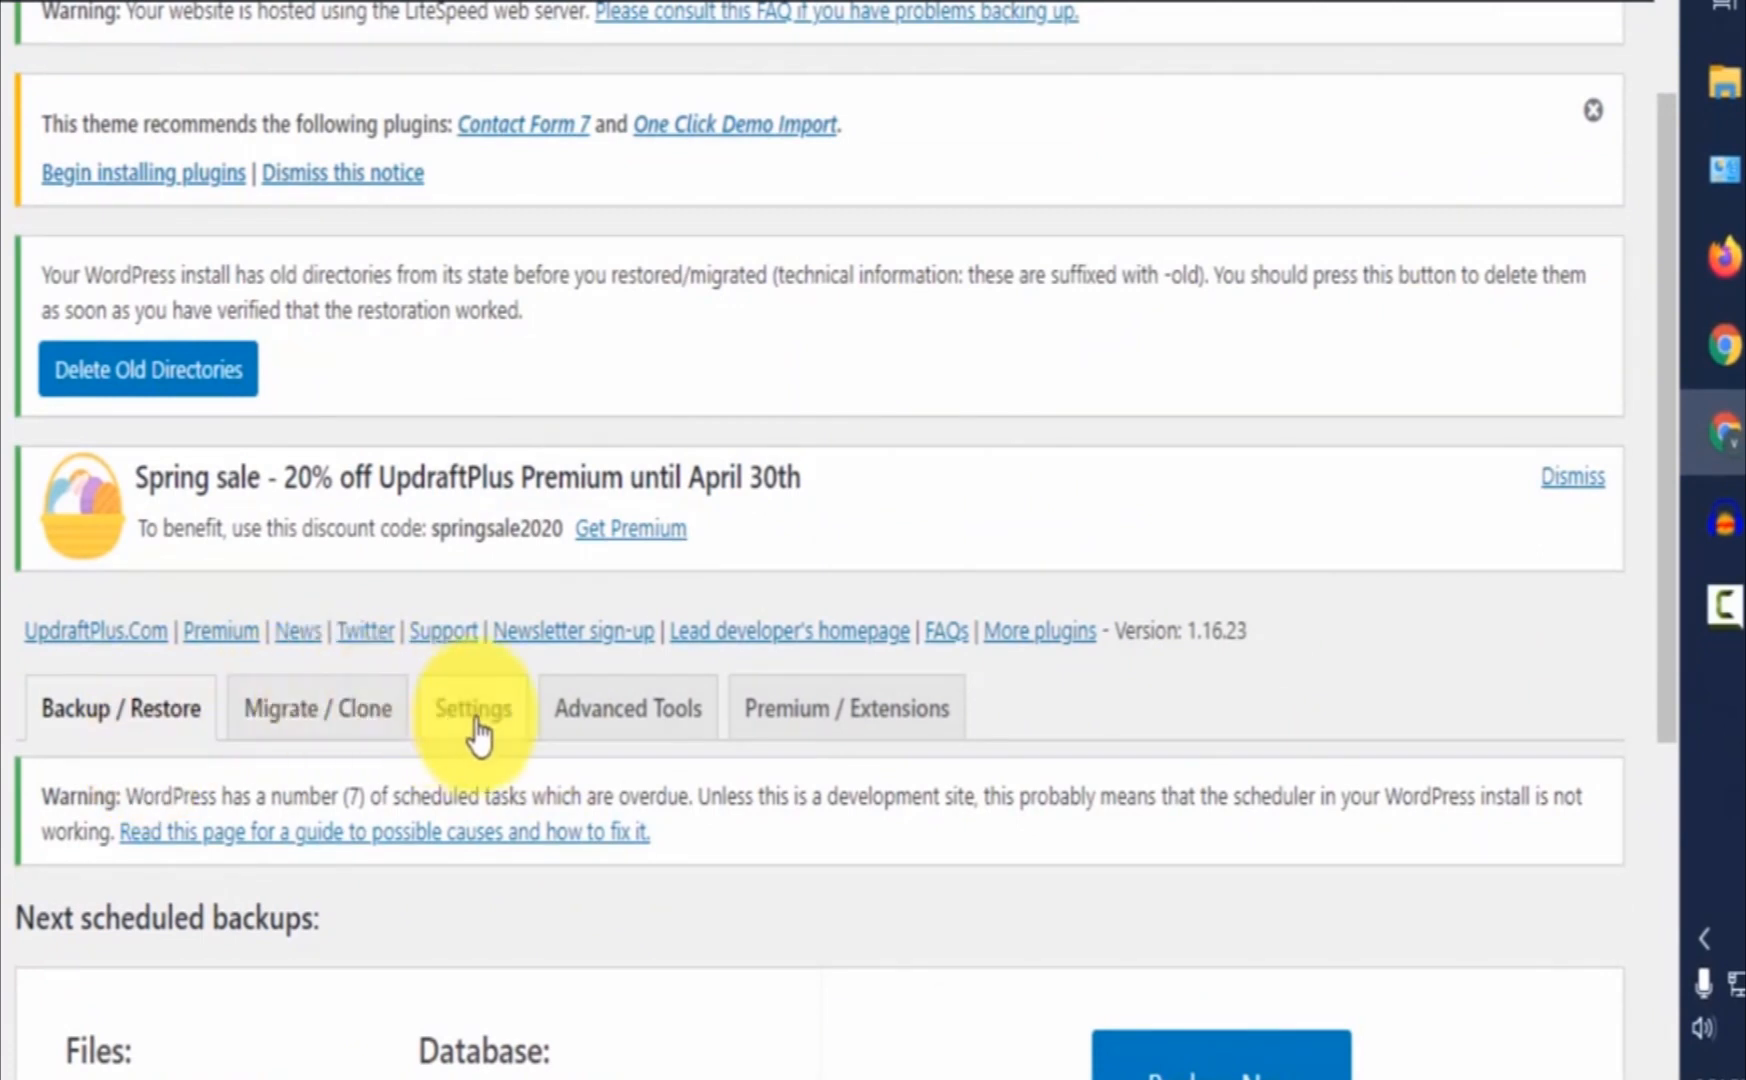
pyautogui.scroll(-3, 907, 833)
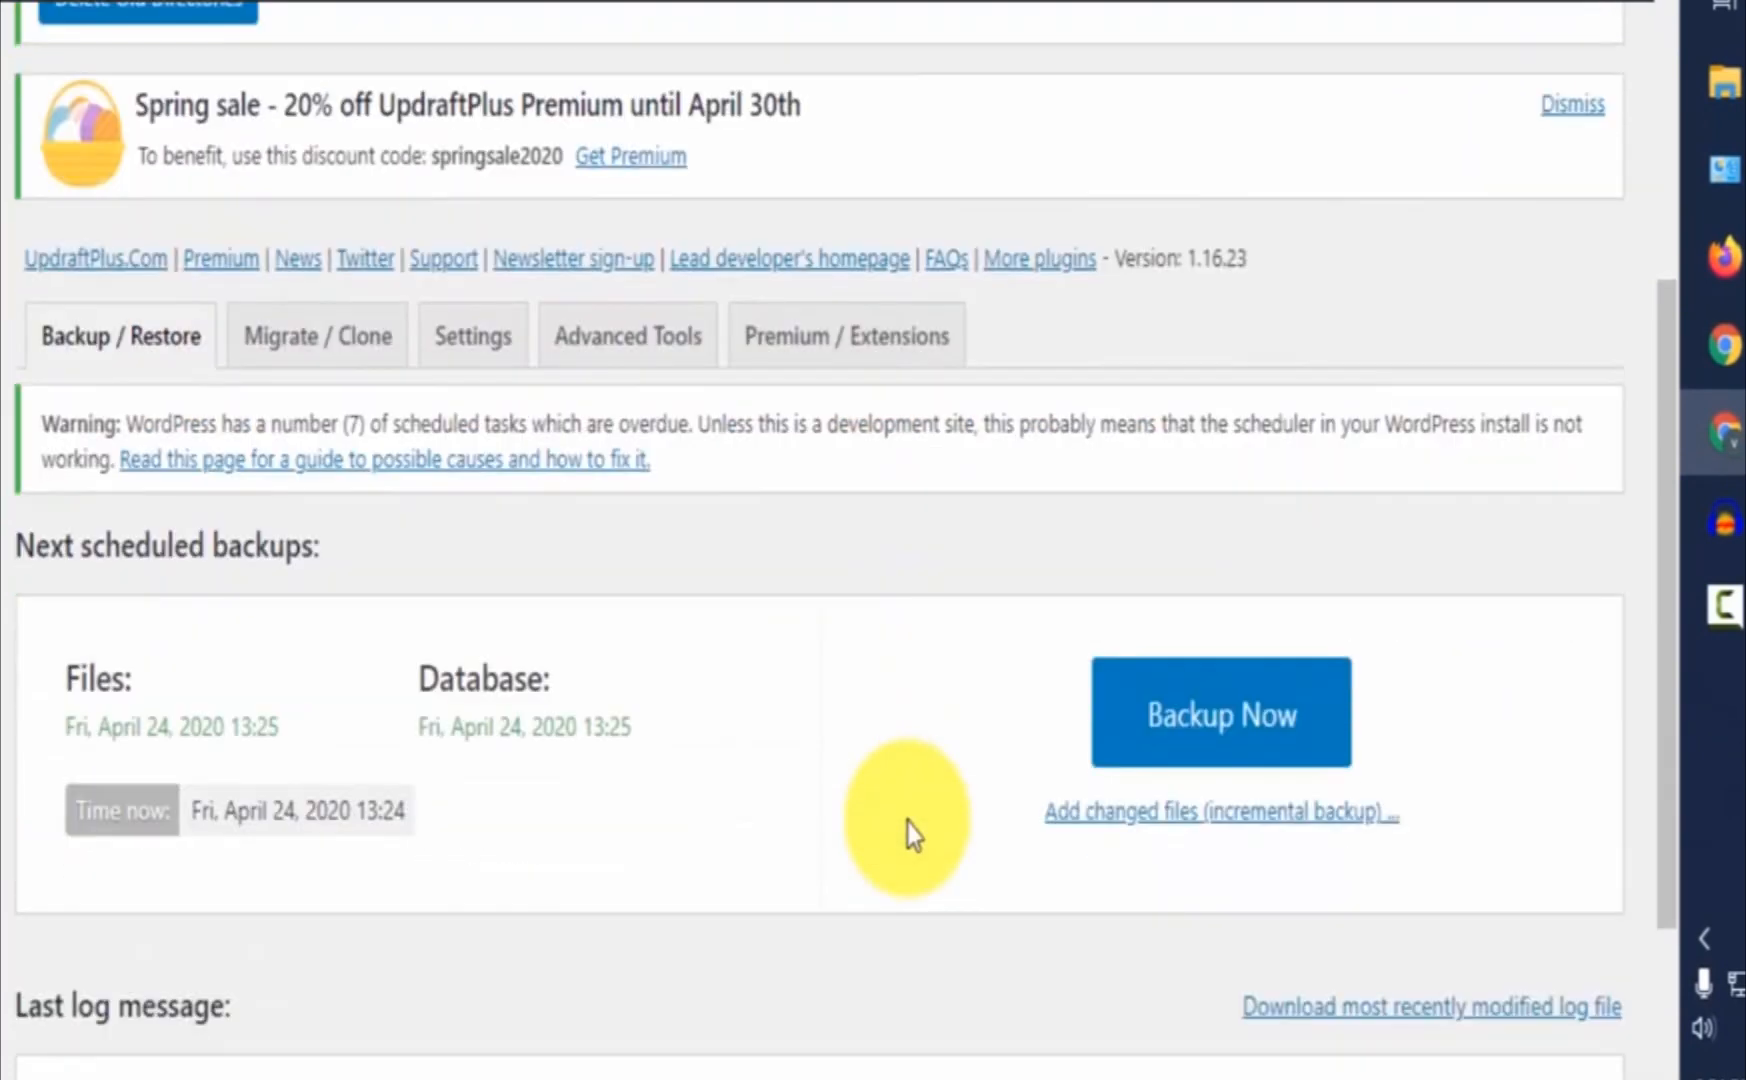
pyautogui.scroll(3, 866, 705)
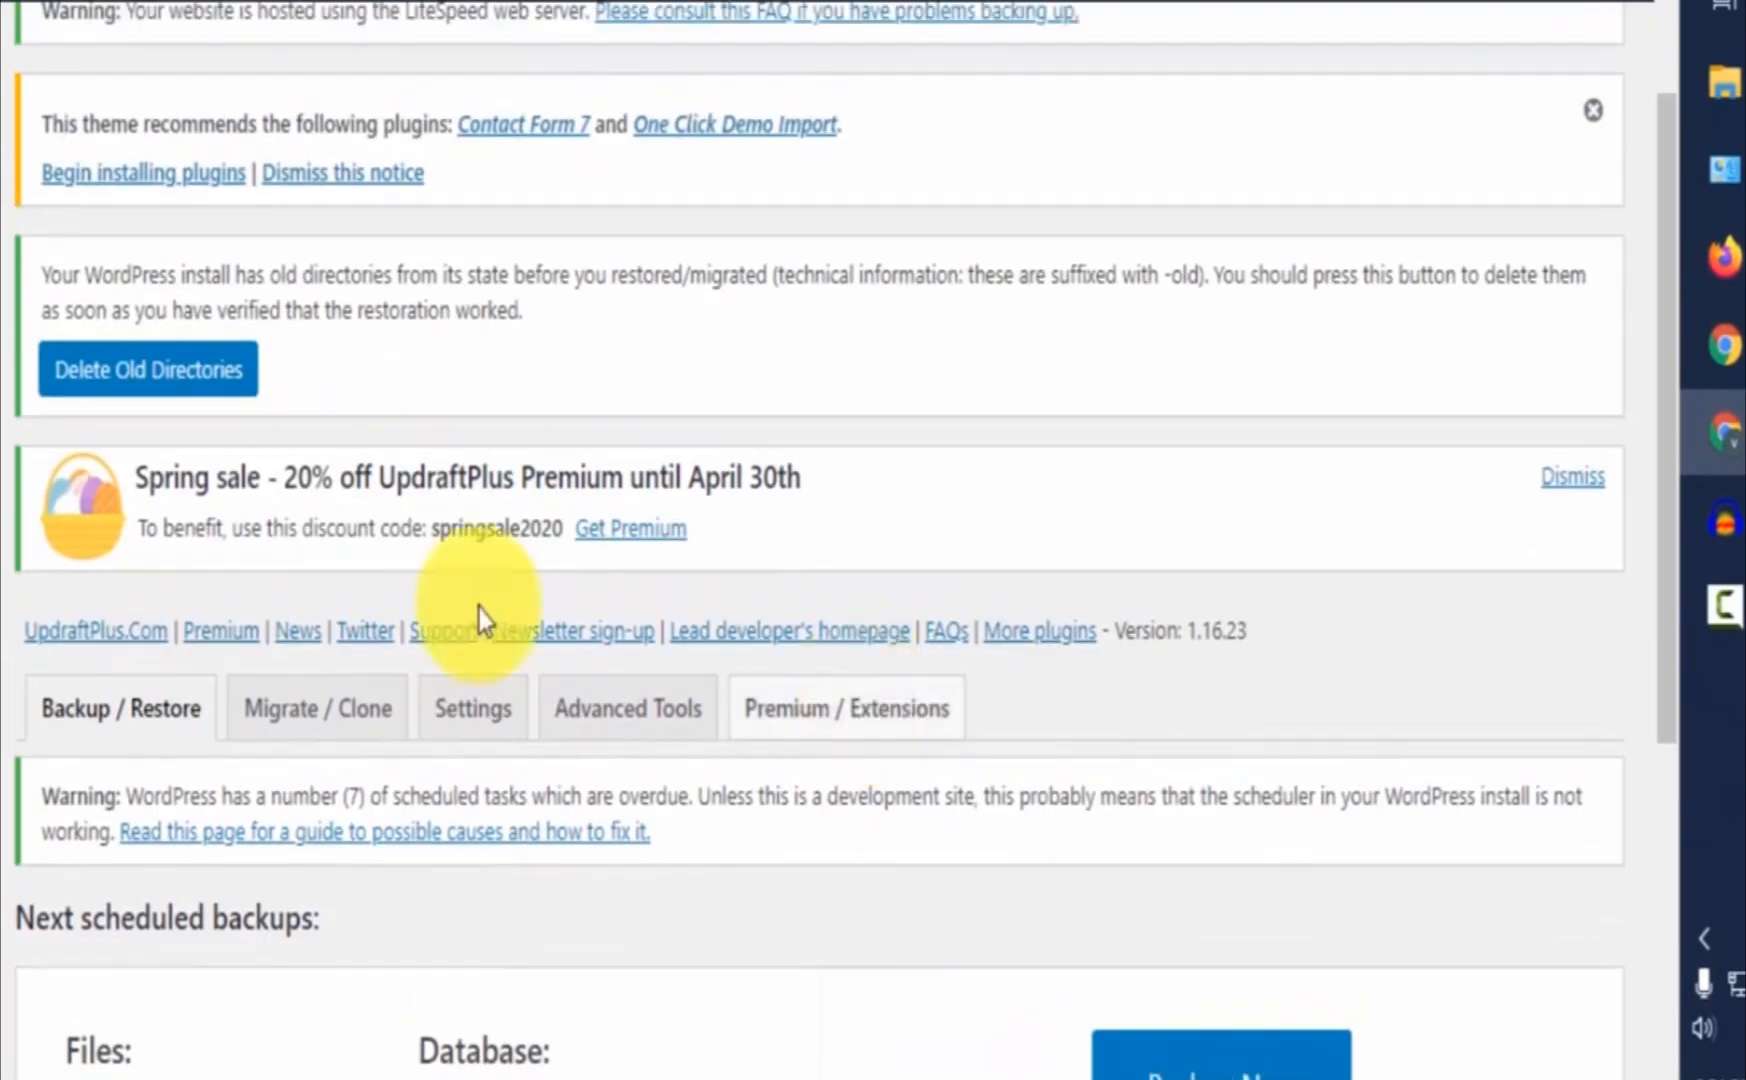
# - Revisit the UpdraftPlus settings and return to the backup and restore overview to review the next scheduled backups
pyautogui.click(440, 708)
pyautogui.scroll(2, 725, 760)
pyautogui.click(85, 948)
pyautogui.scroll(-6, 410, 425)
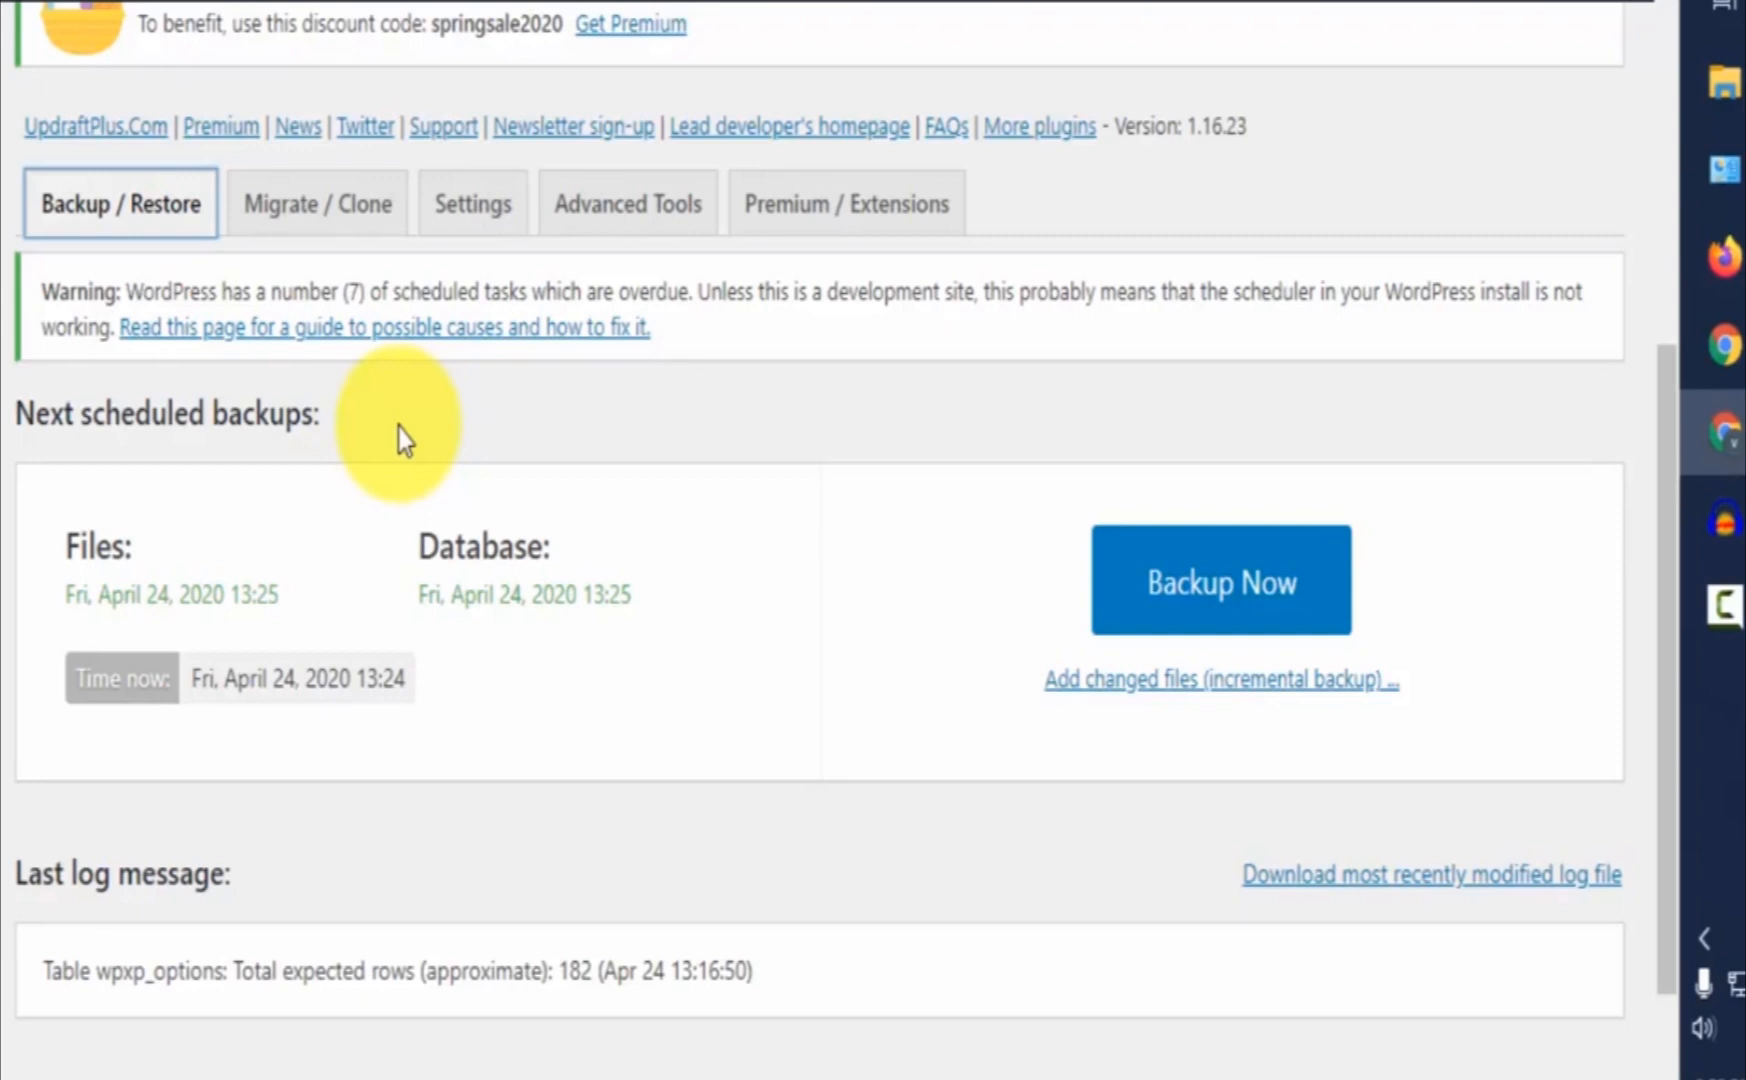
pyautogui.scroll(-1, 398, 428)
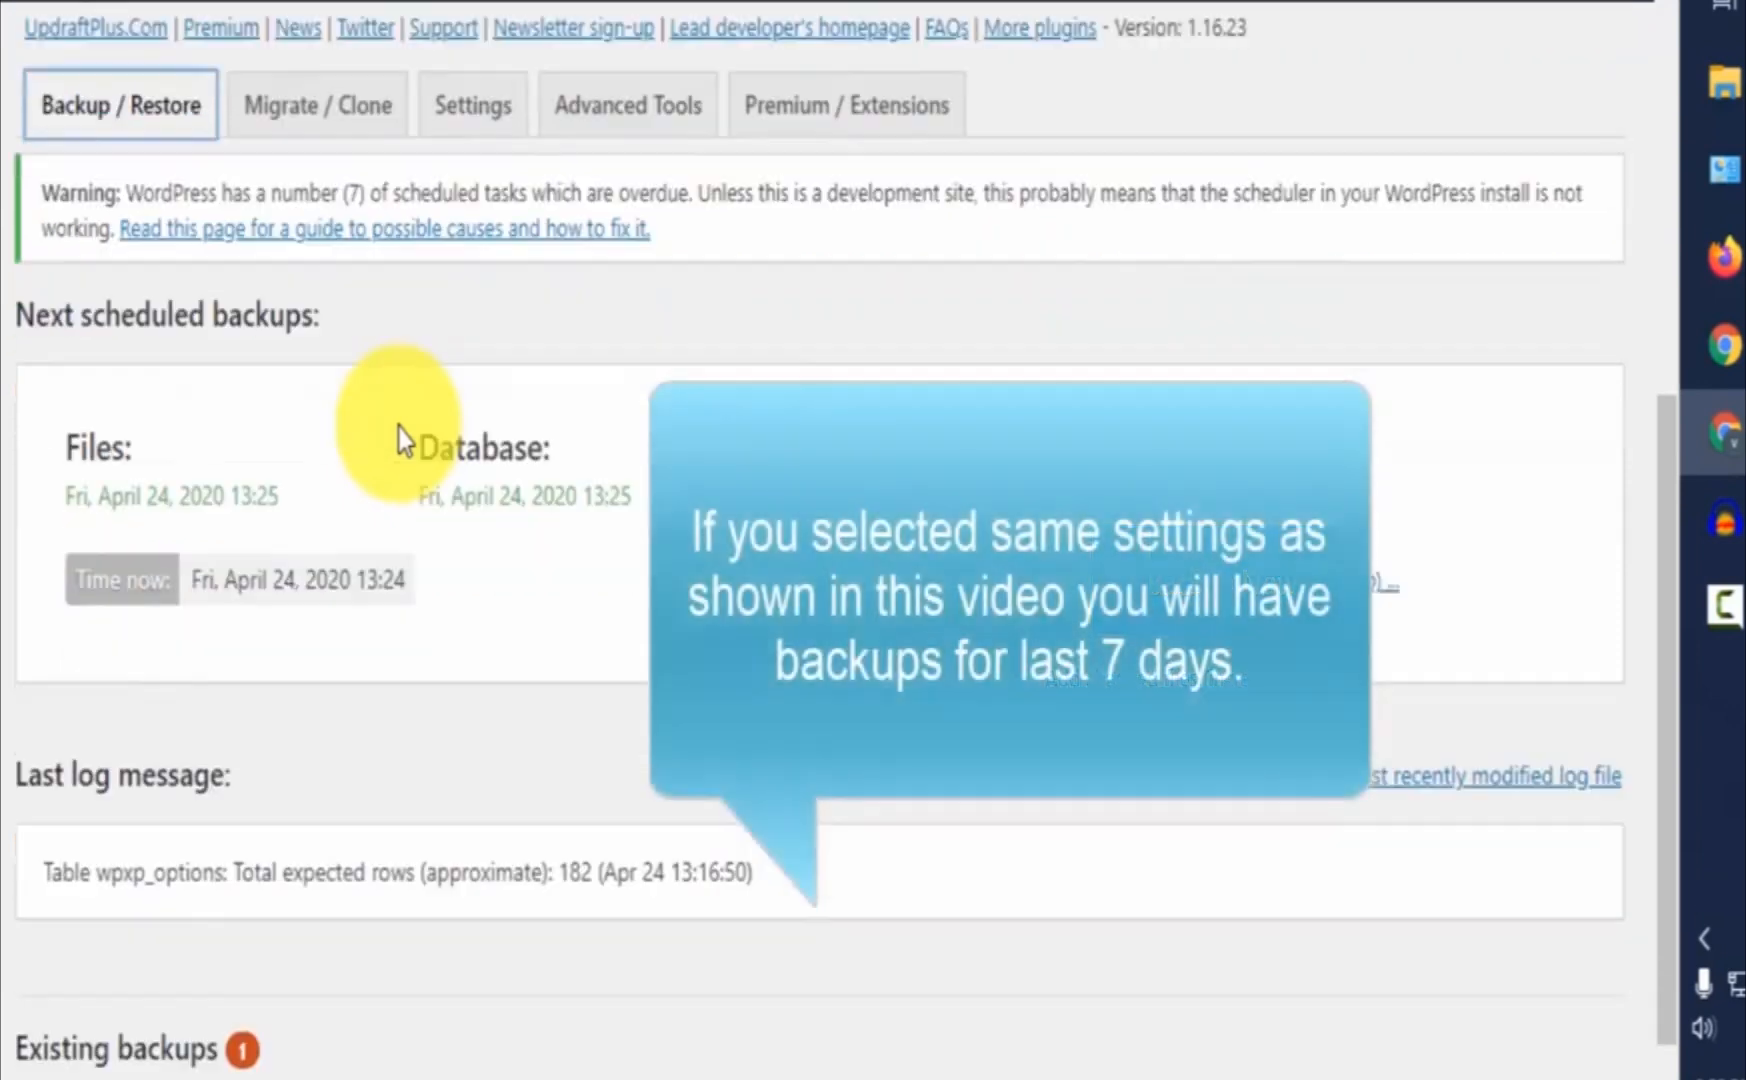
pyautogui.scroll(-1, 398, 440)
pyautogui.scroll(-2, 390, 790)
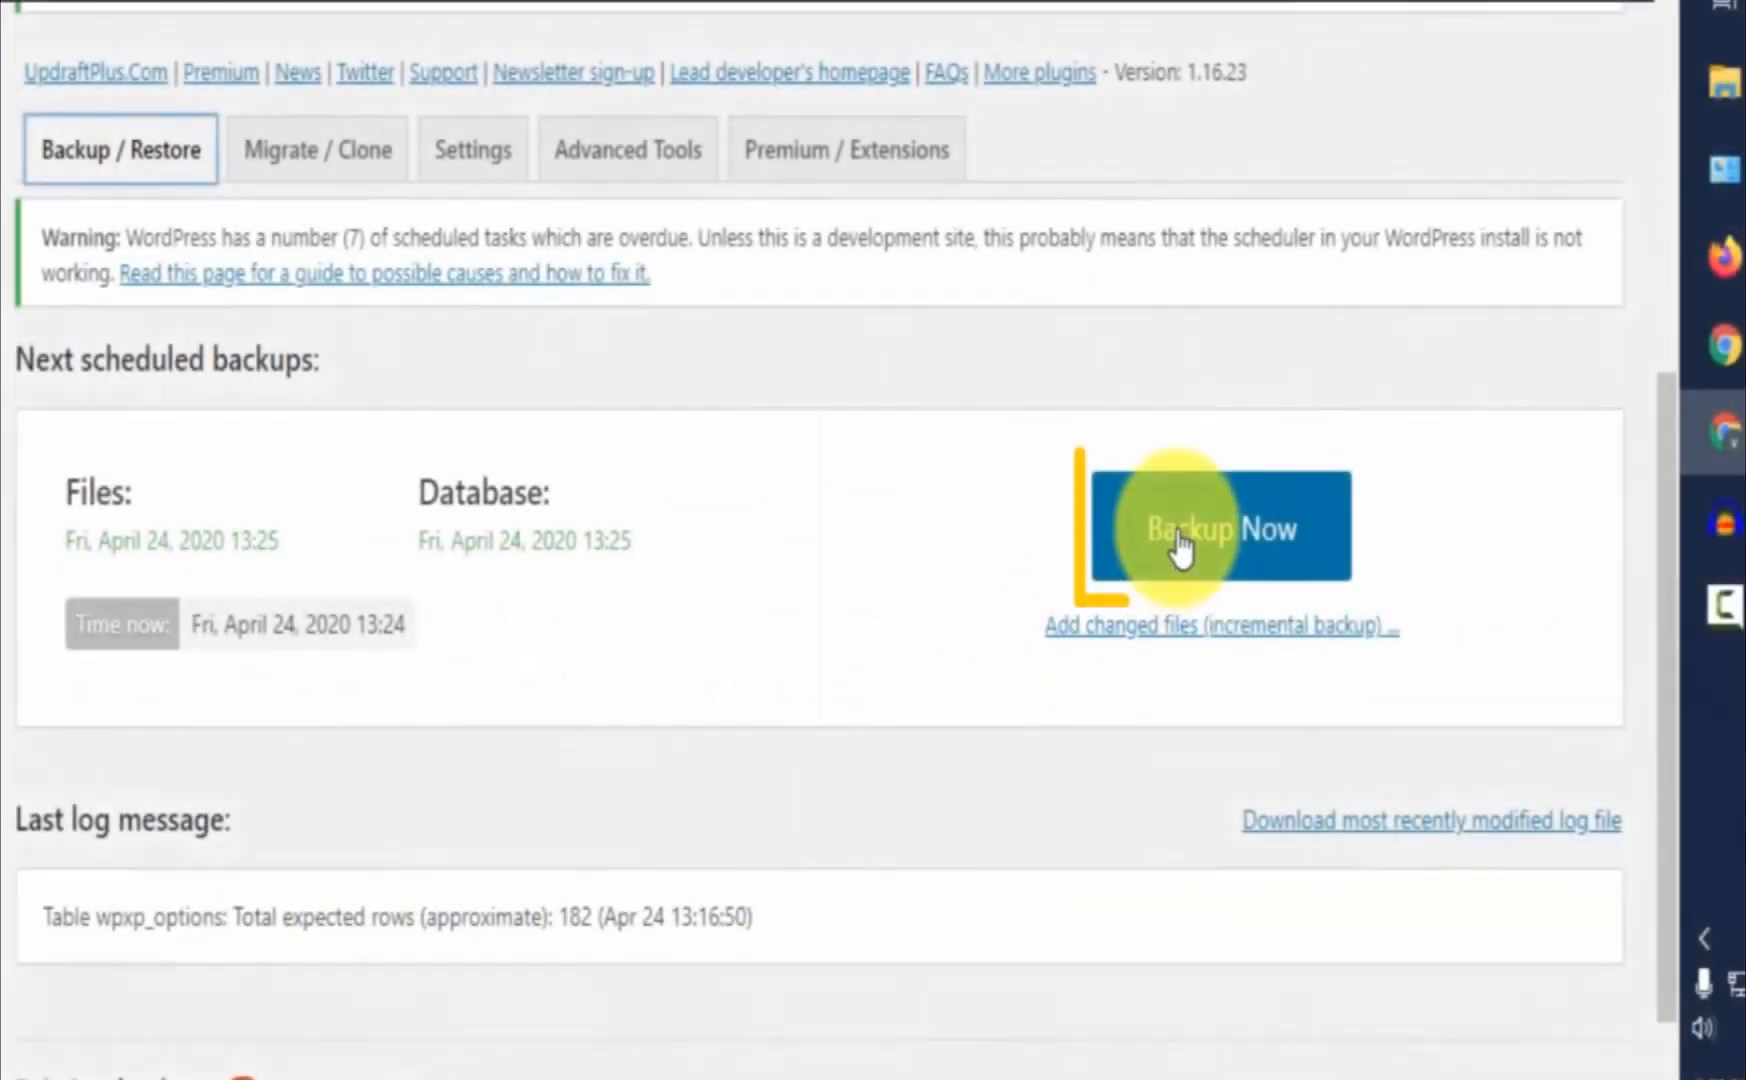
# - Run a manual backup including the database and files, sent to remote storage, and dismiss the completion message
pyautogui.click(1180, 545)
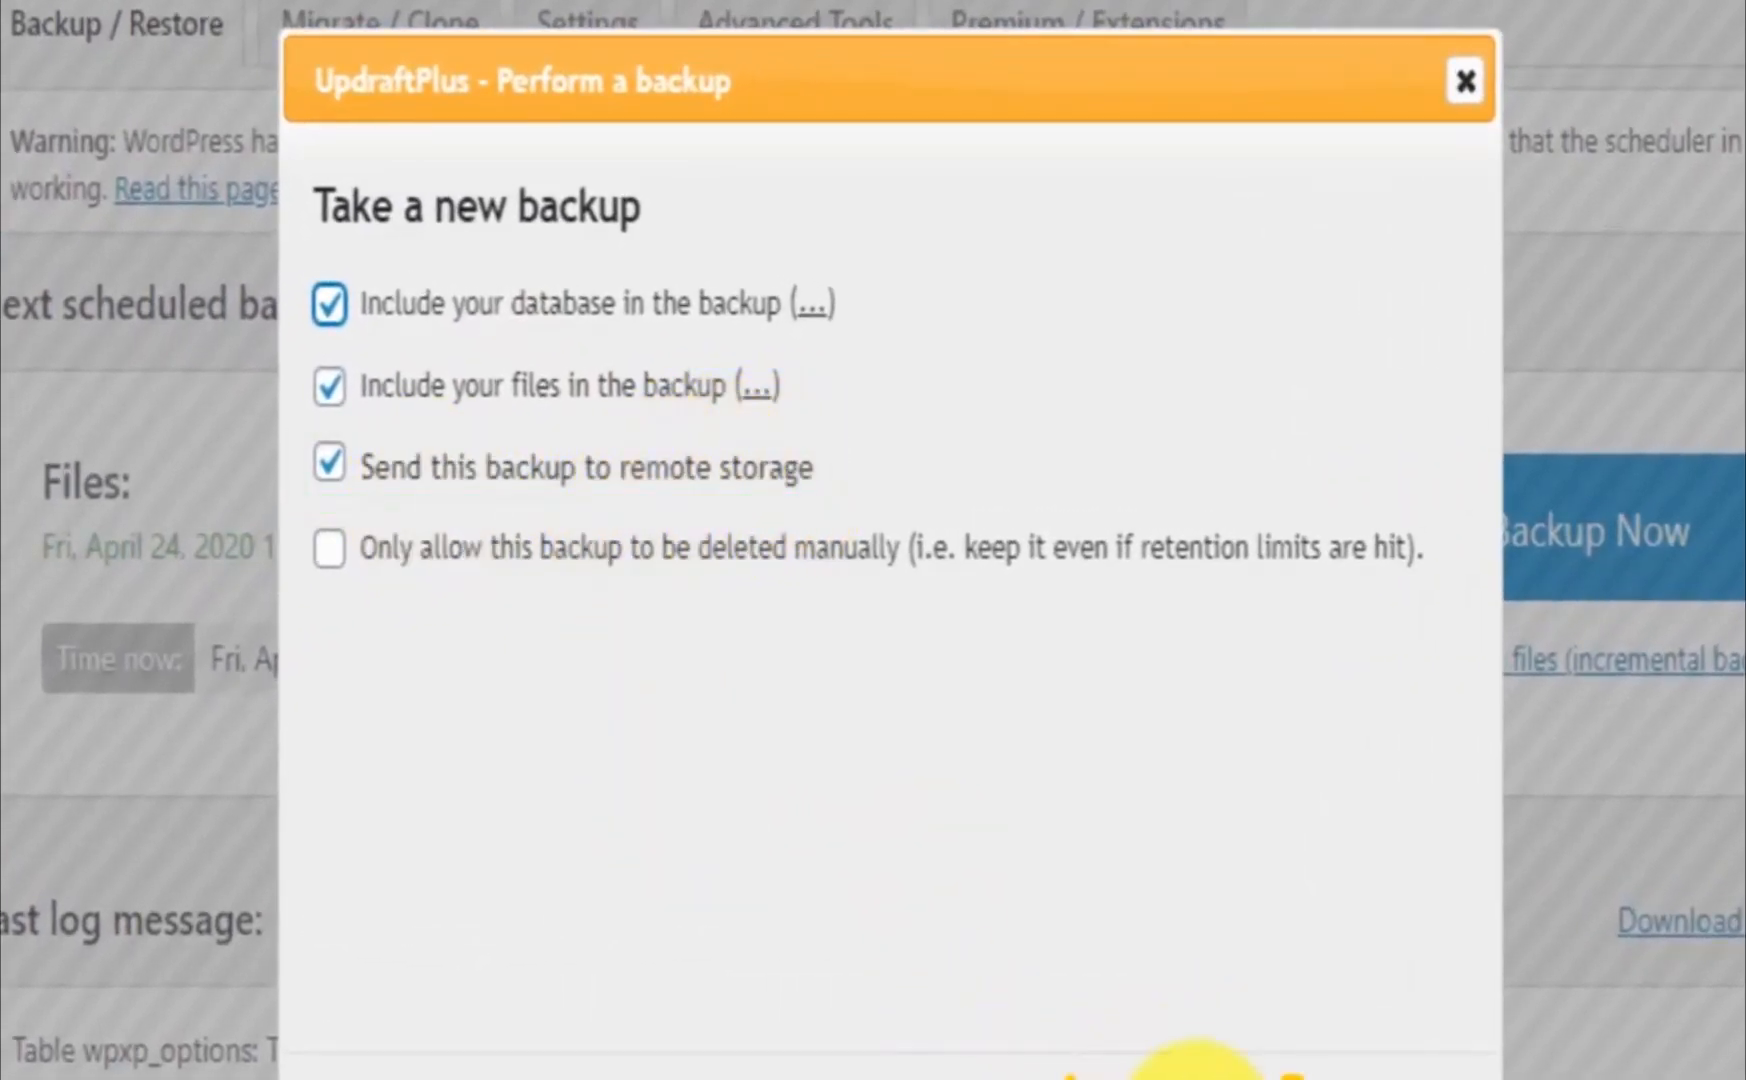
pyautogui.click(1195, 1070)
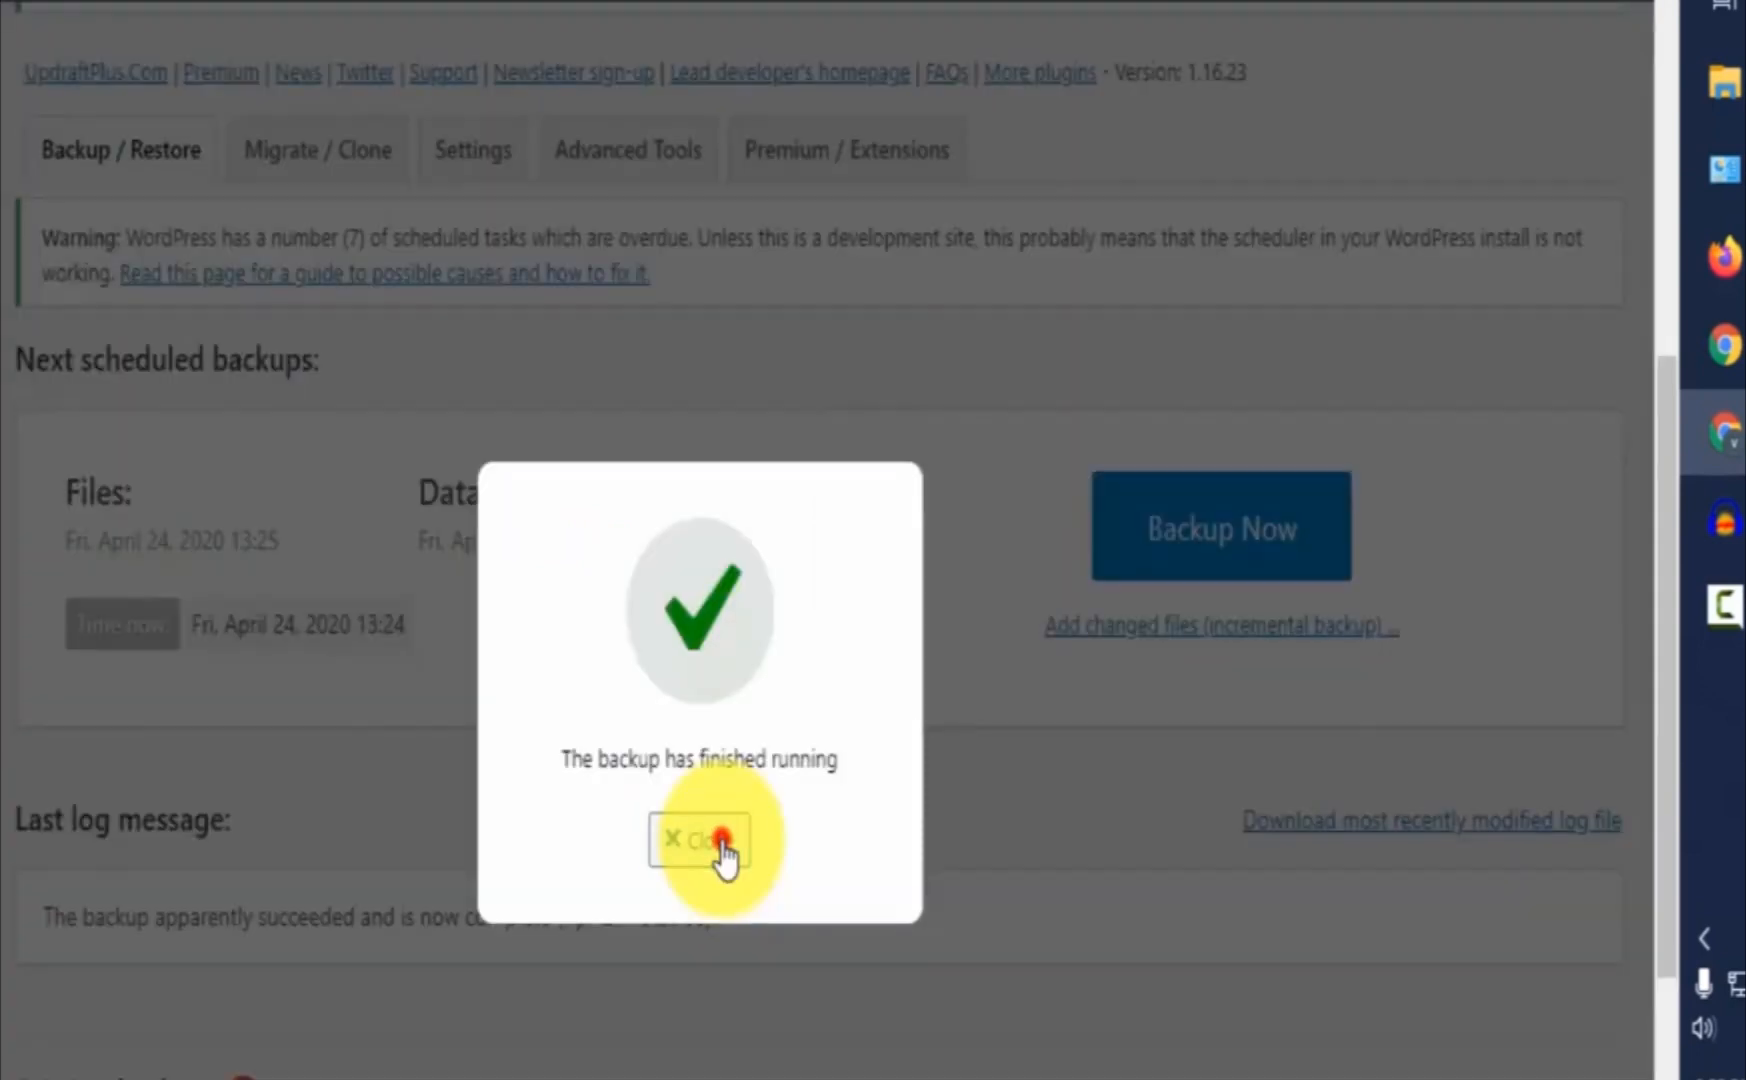
pyautogui.click(716, 836)
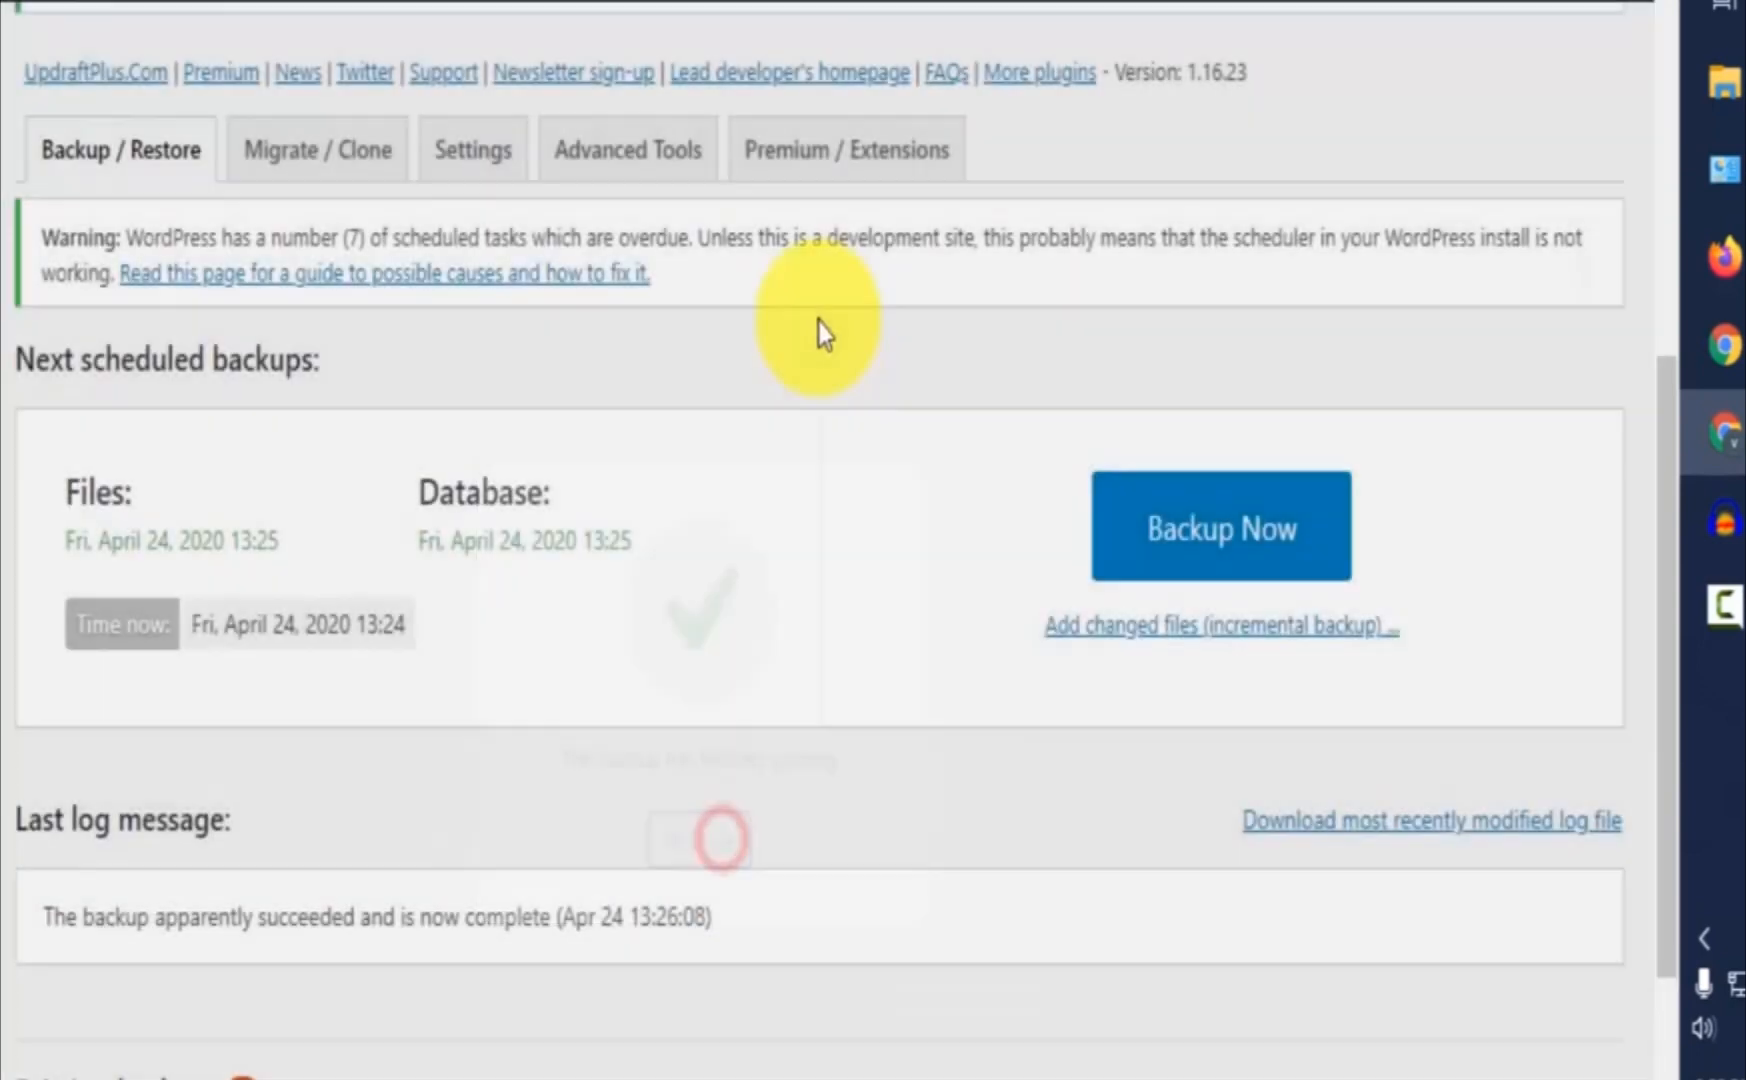
# - Show all existing backups and check the remote storage location of the newest one
pyautogui.scroll(-5, 1003, 768)
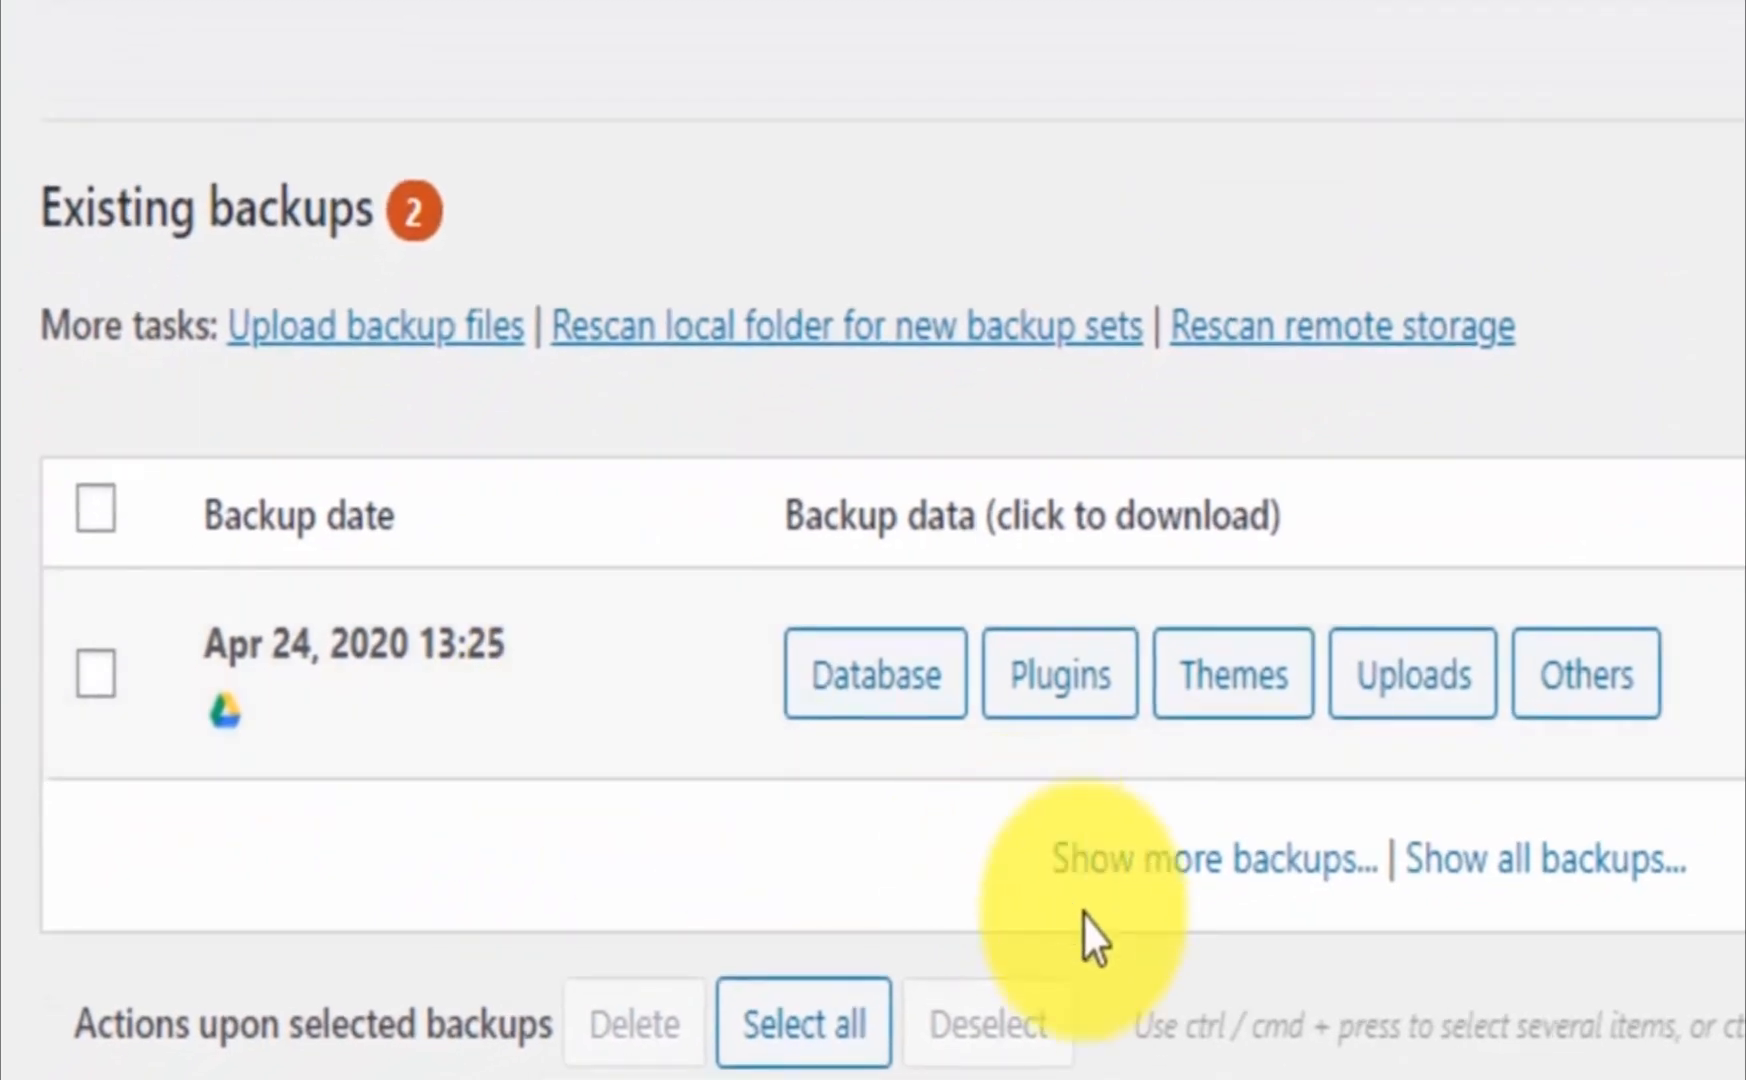
pyautogui.click(1420, 857)
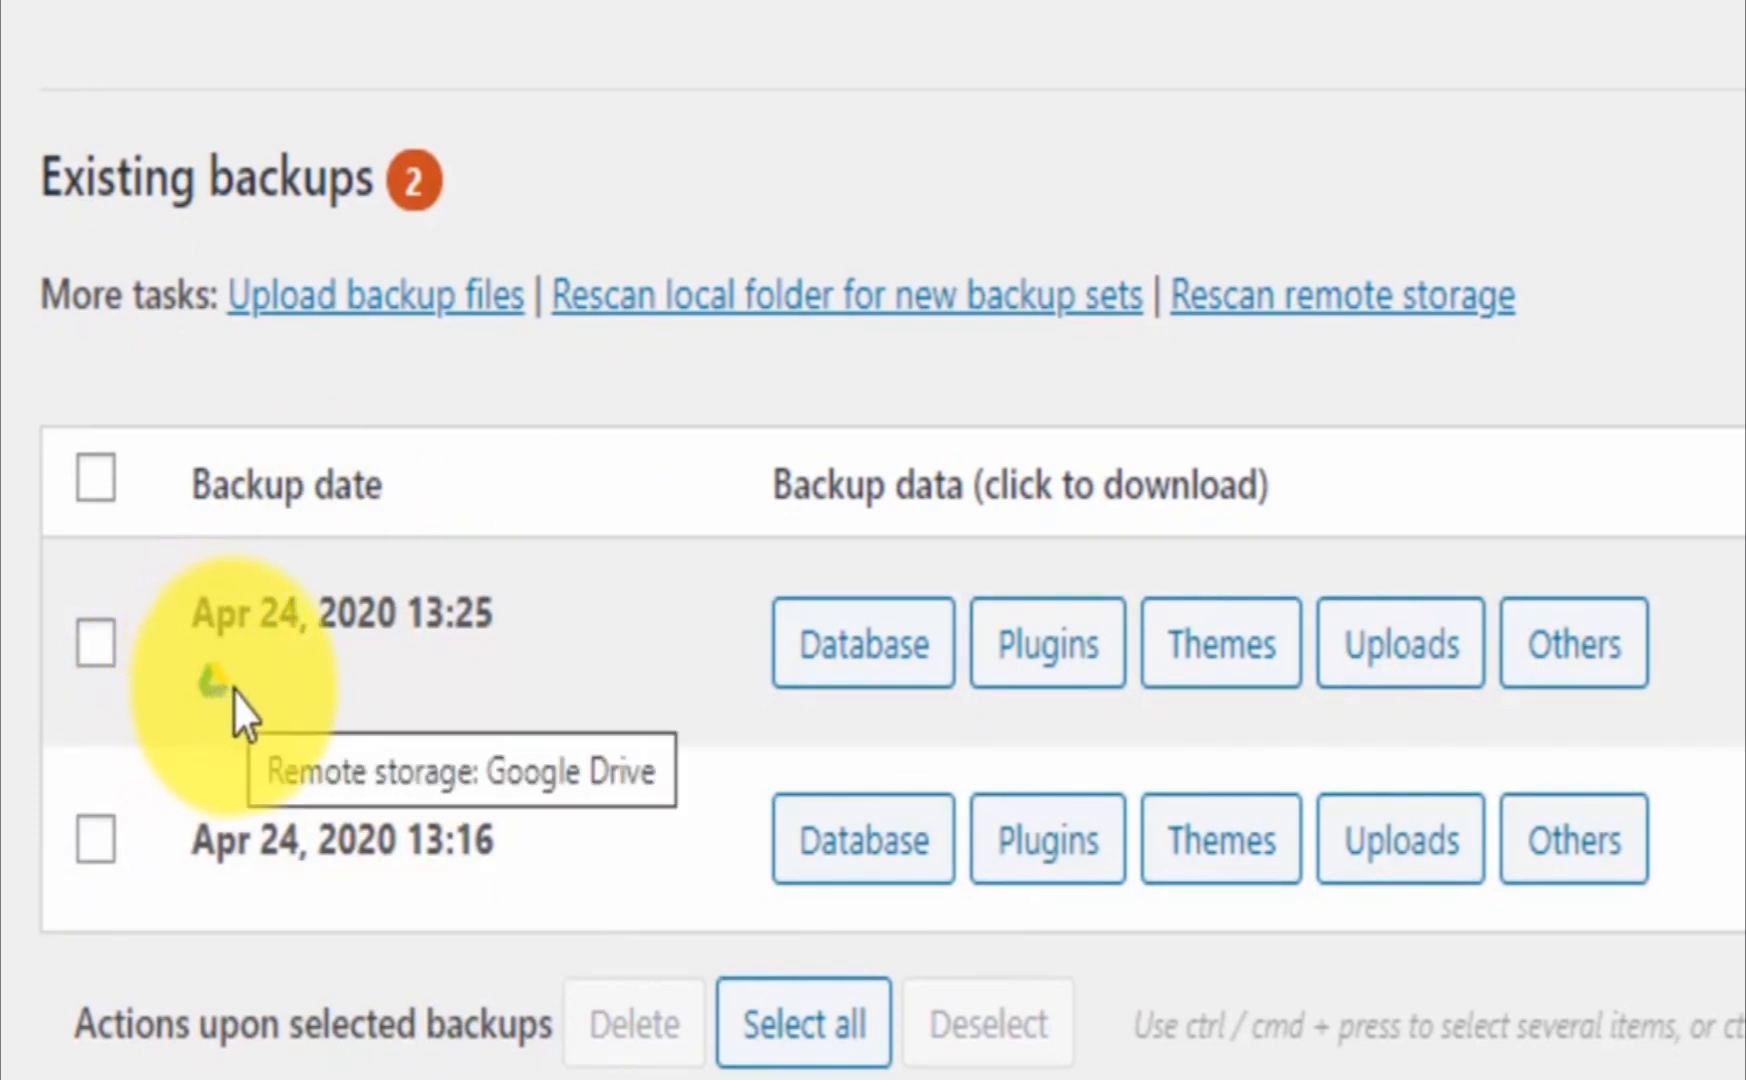
pyautogui.moveTo(220, 687)
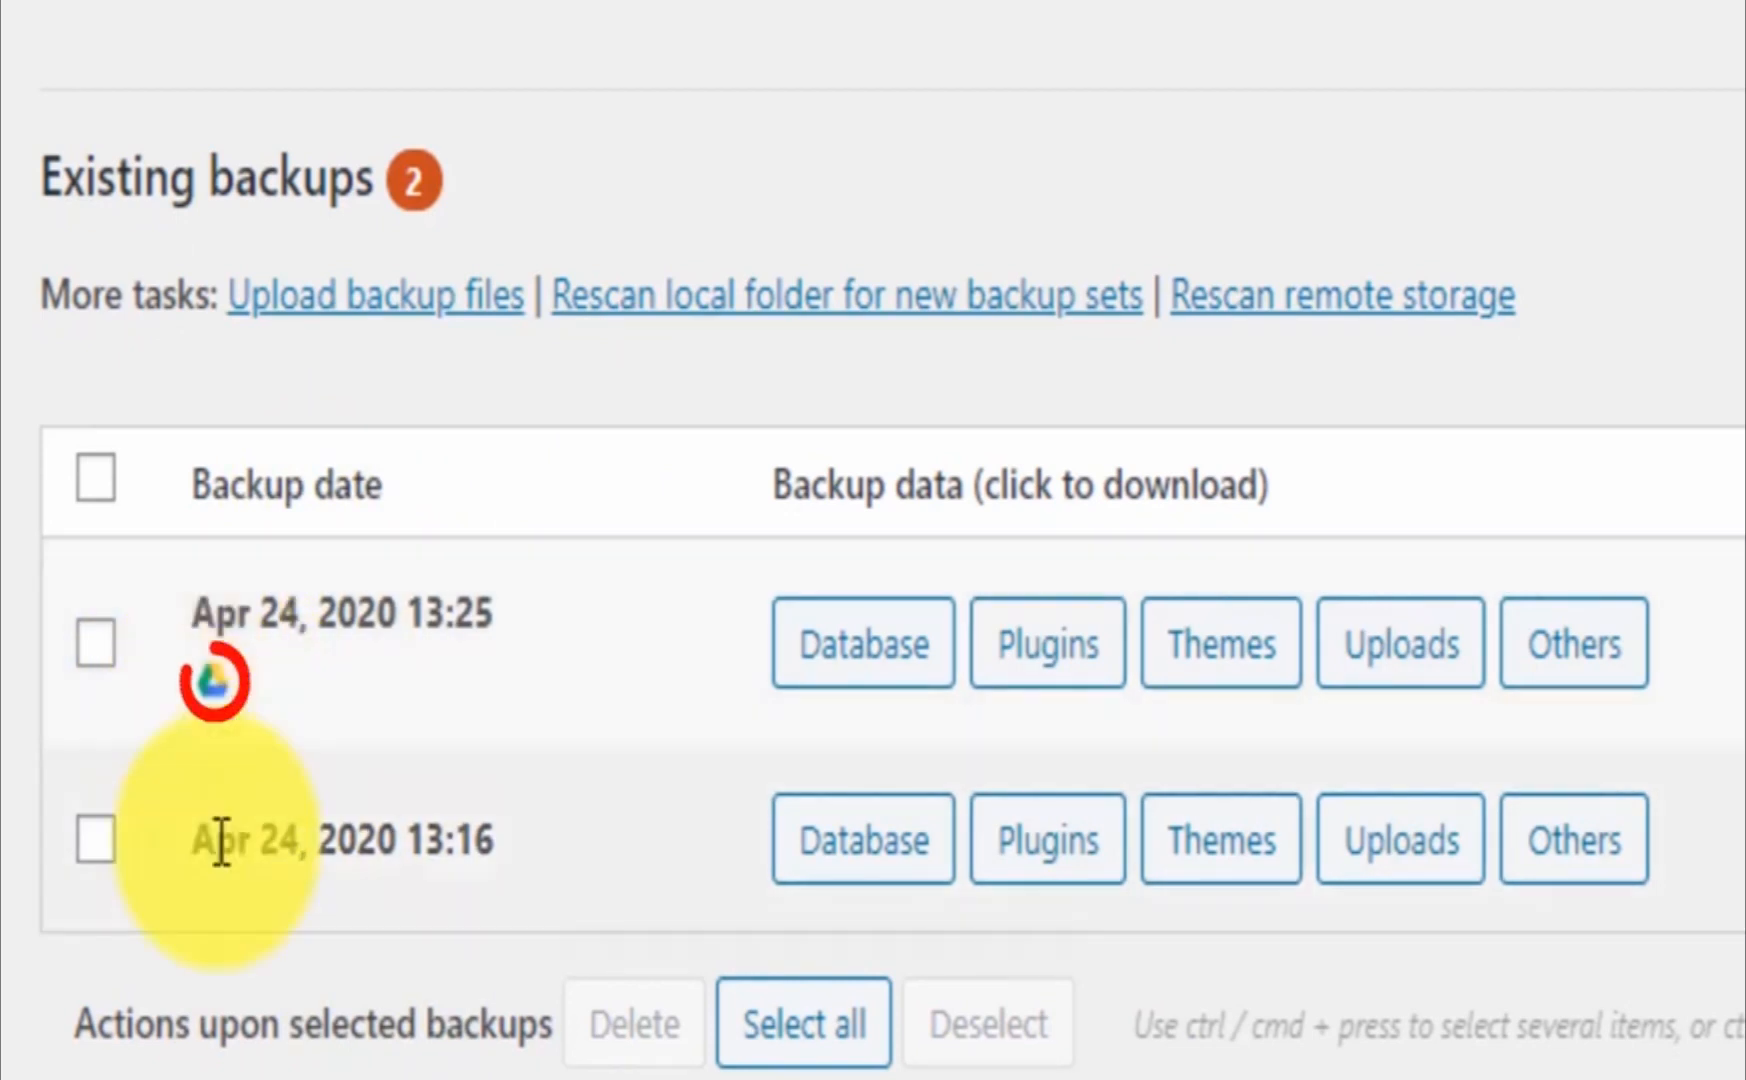